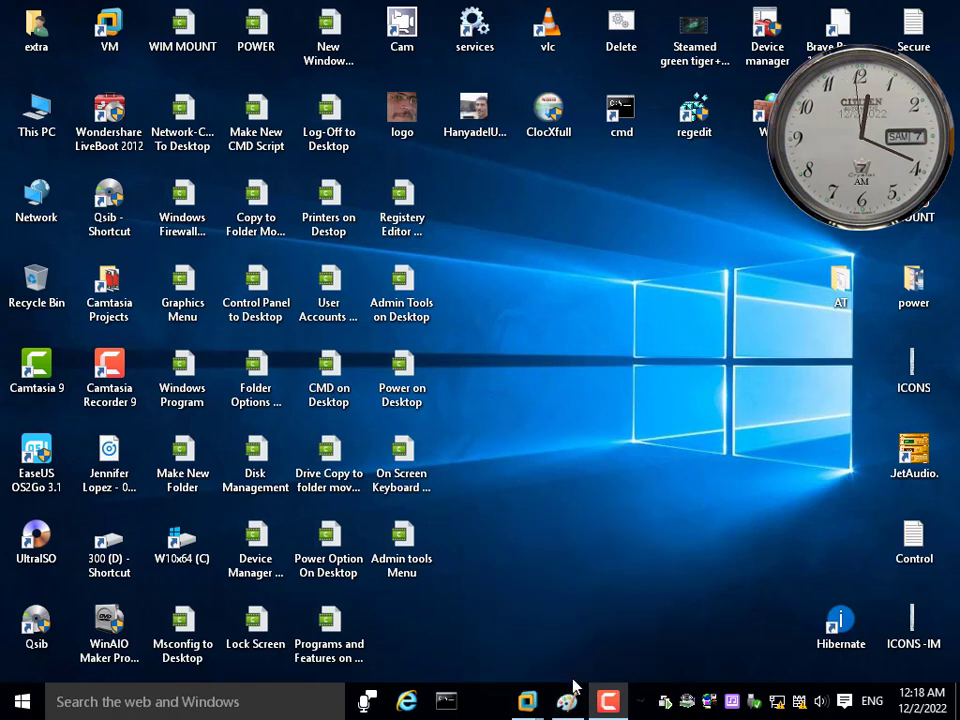
# - Close the Paint window showing ICONS -IM and refresh the desktop
pyautogui.moveTo(568, 708)
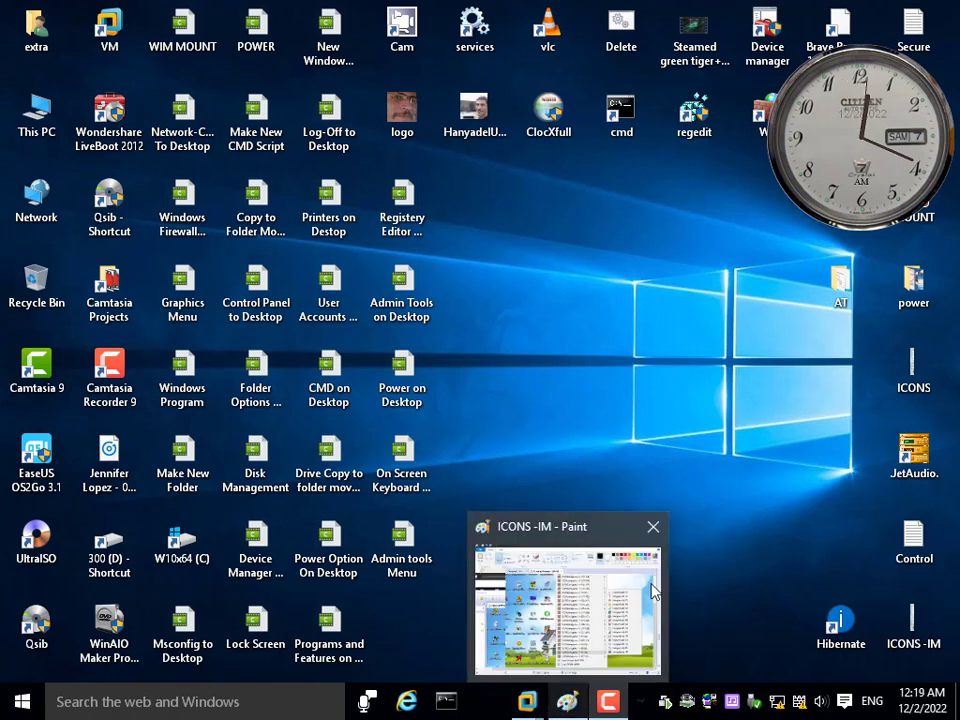
pyautogui.click(656, 527)
pyautogui.rightClick(536, 224)
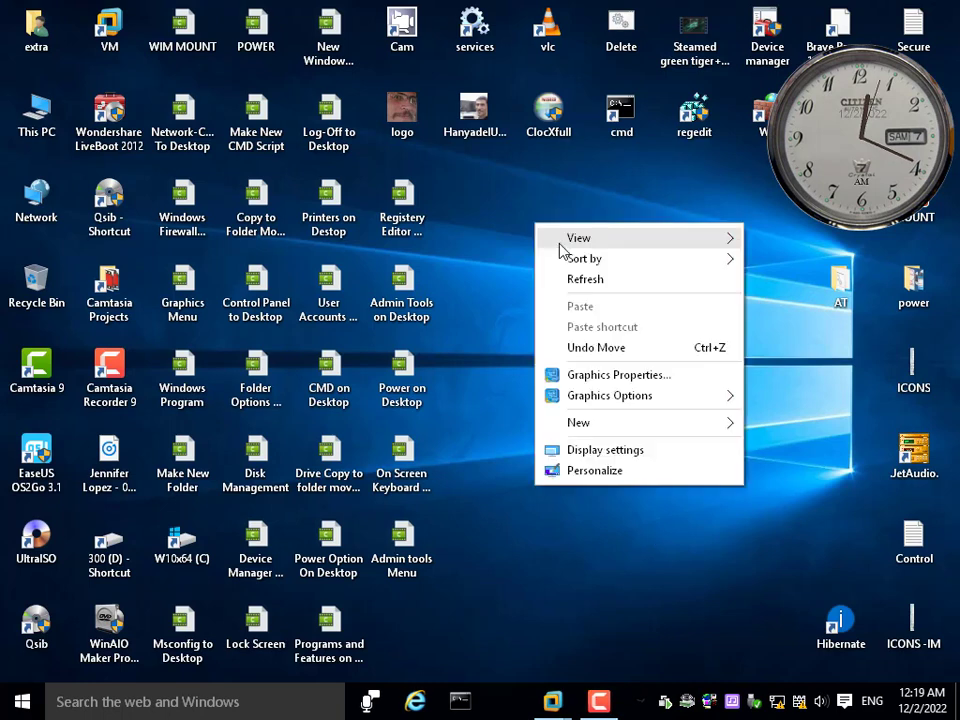
pyautogui.click(595, 280)
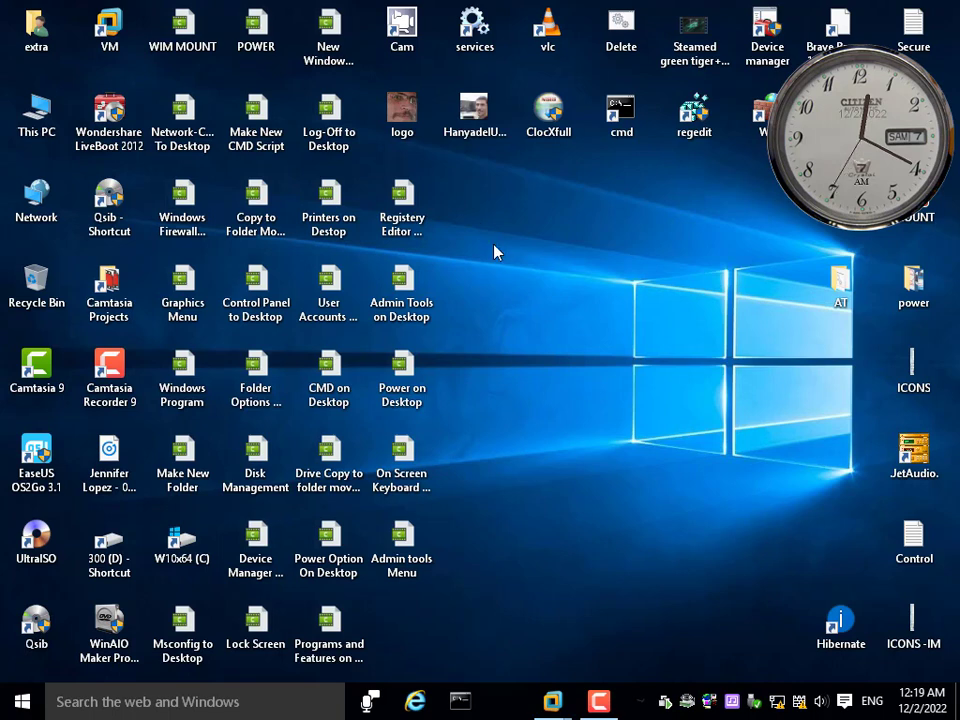
pyautogui.rightClick(479, 214)
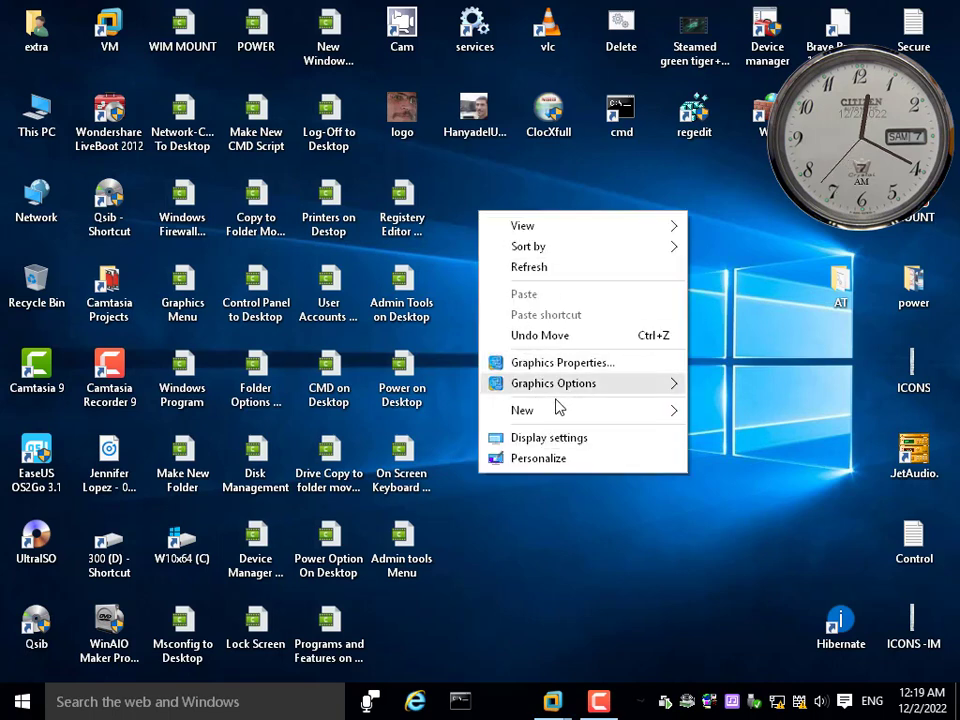
pyautogui.click(557, 270)
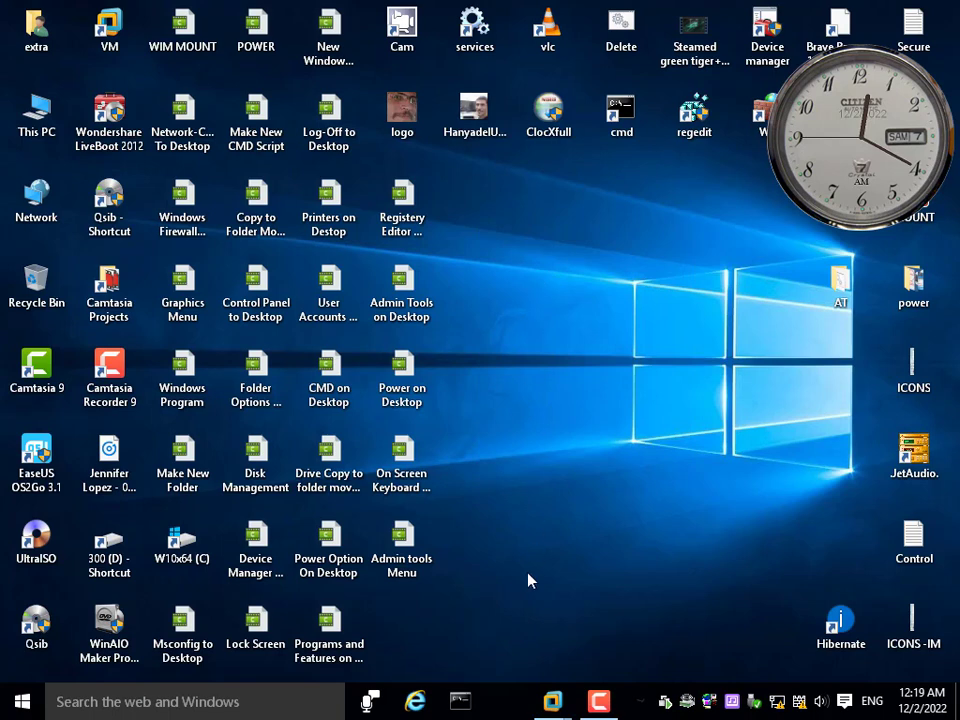
# - Run wf.msc from a command prompt to view the firewall console, and close both windows
pyautogui.click(460, 701)
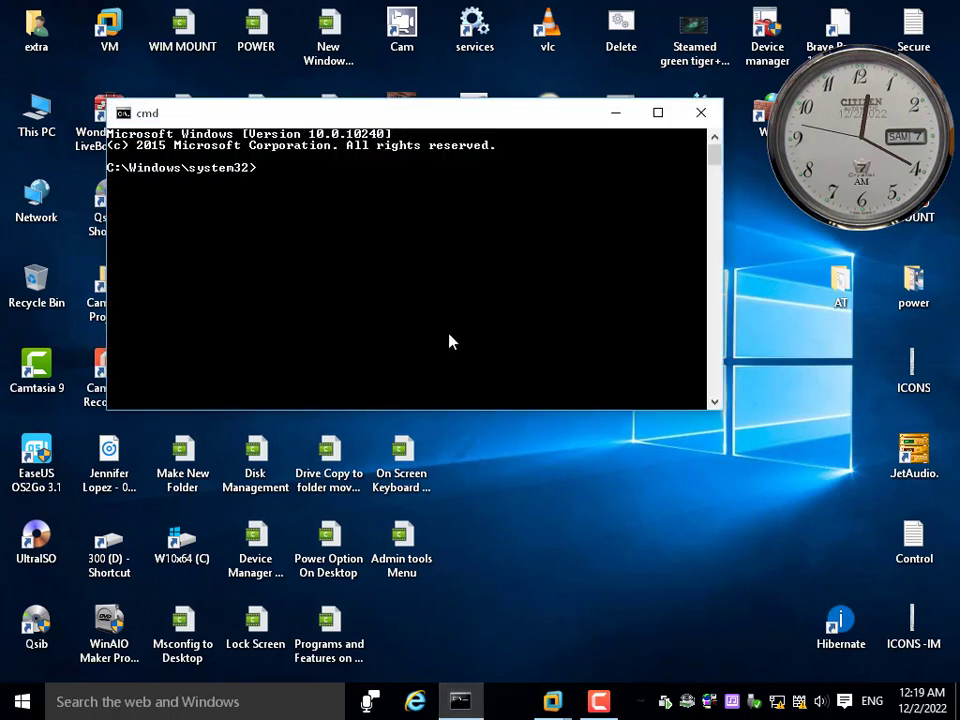
pyautogui.moveTo(476, 115); pyautogui.dragTo(544, 299)
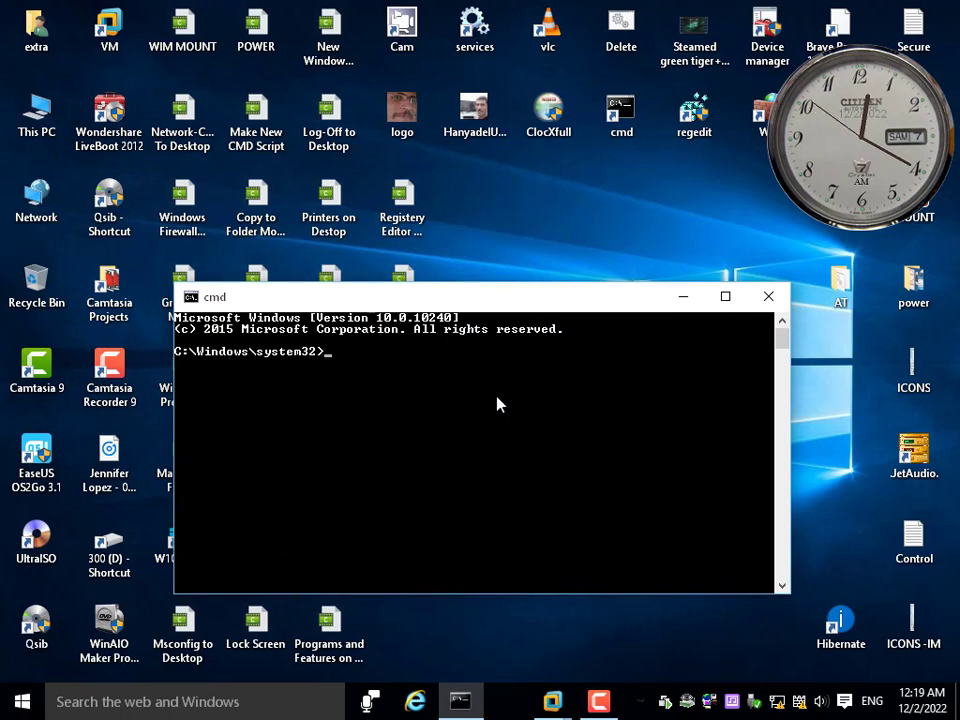
pyautogui.write('wf.msc')
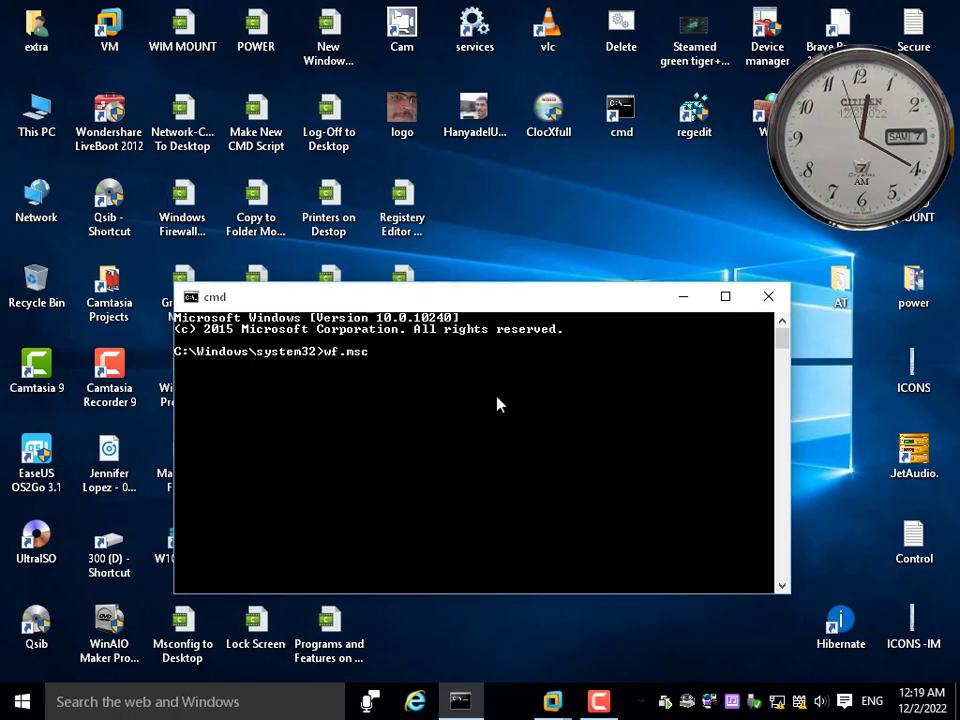
pyautogui.press('Return')
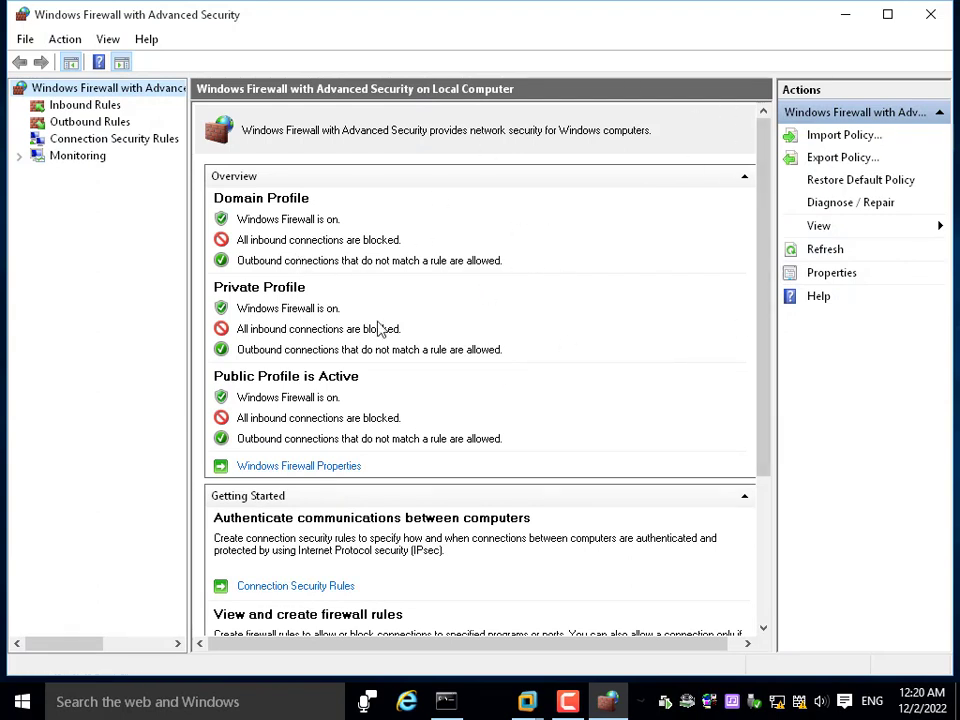
pyautogui.click(932, 19)
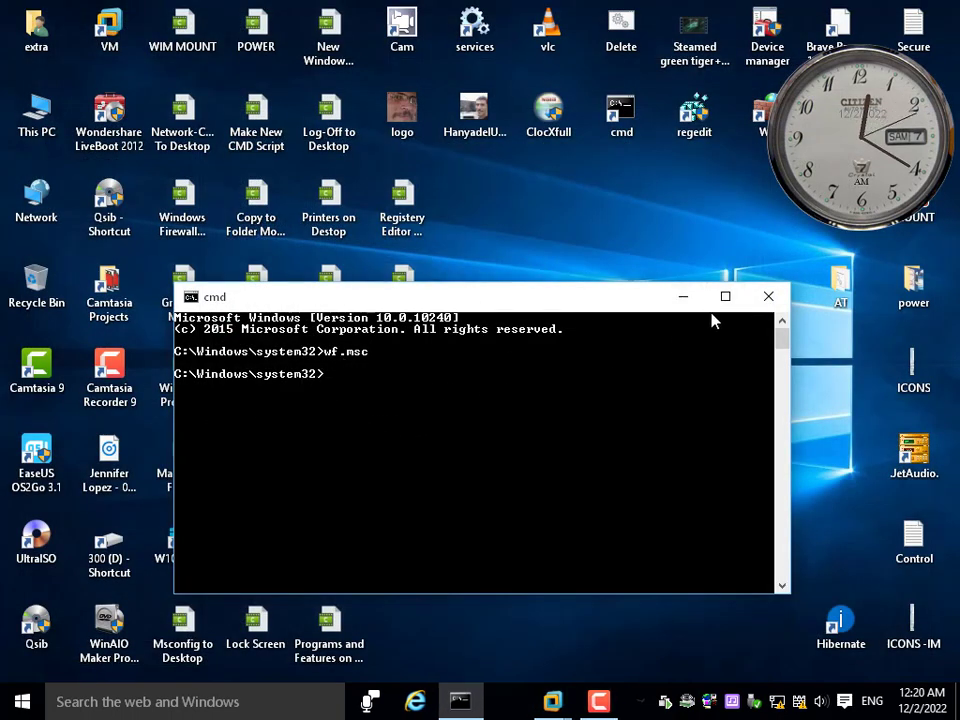
pyautogui.click(767, 298)
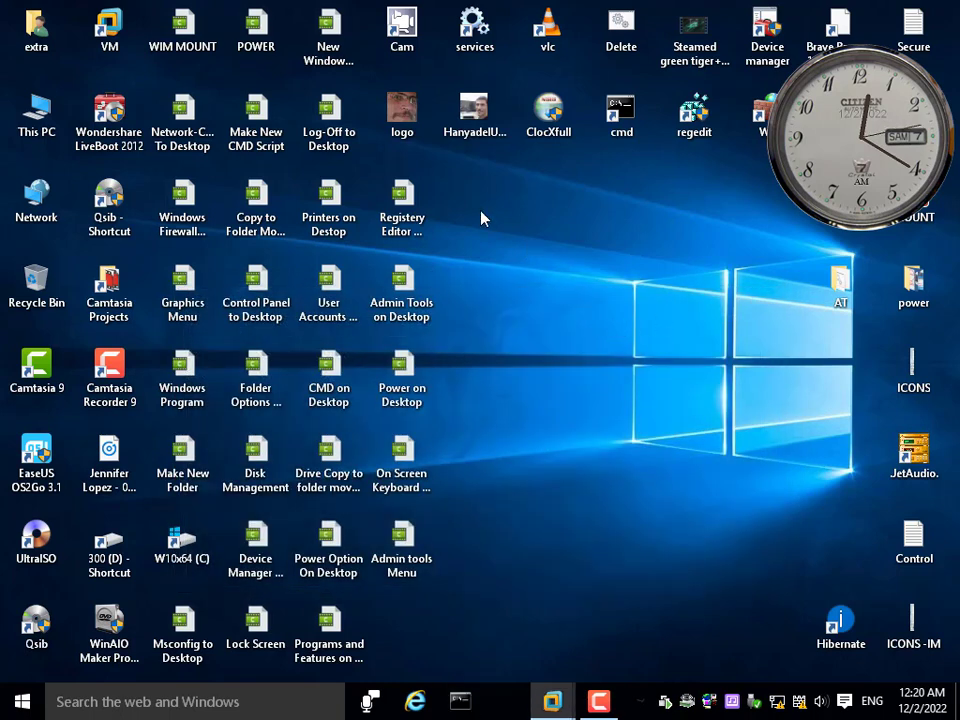
# - Create a desktop shortcut to wf.msc and name it Firewall
pyautogui.rightClick(481, 204)
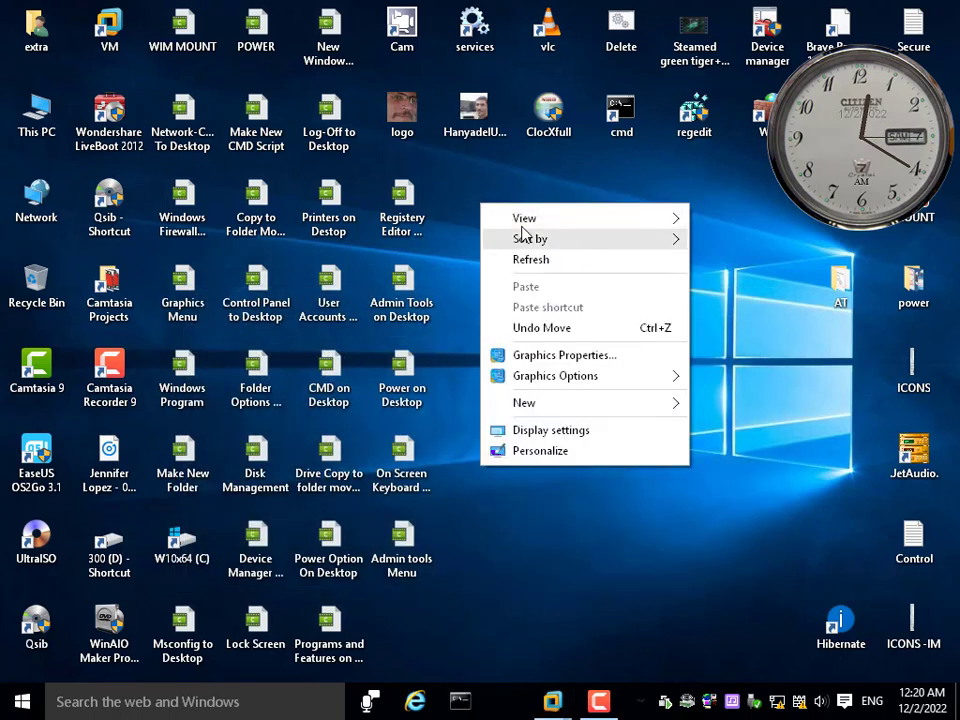
pyautogui.click(443, 199)
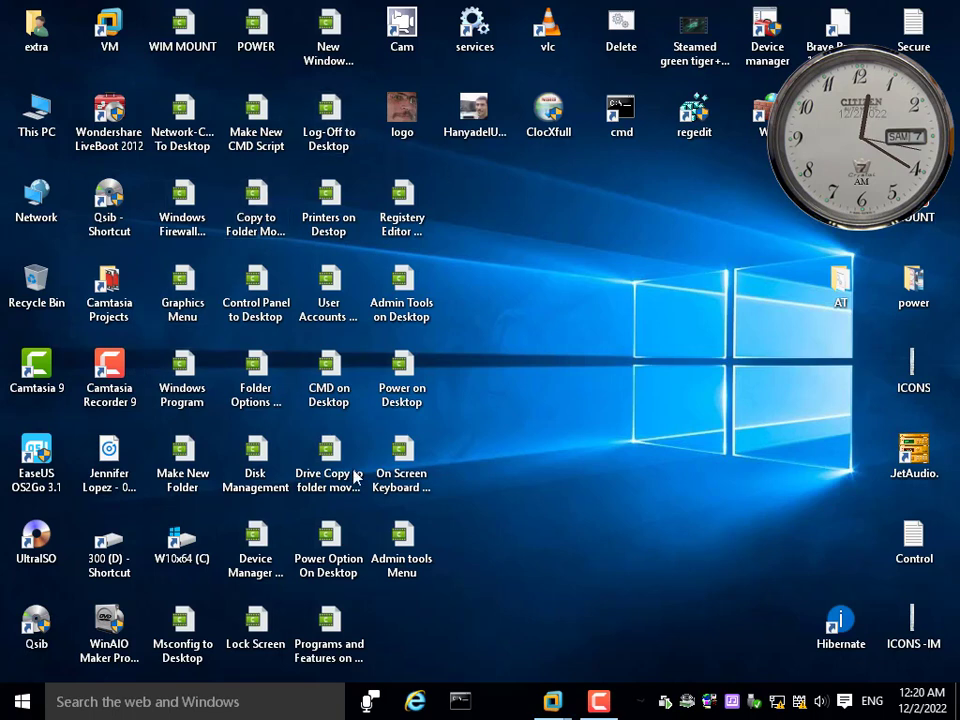
pyautogui.rightClick(482, 267)
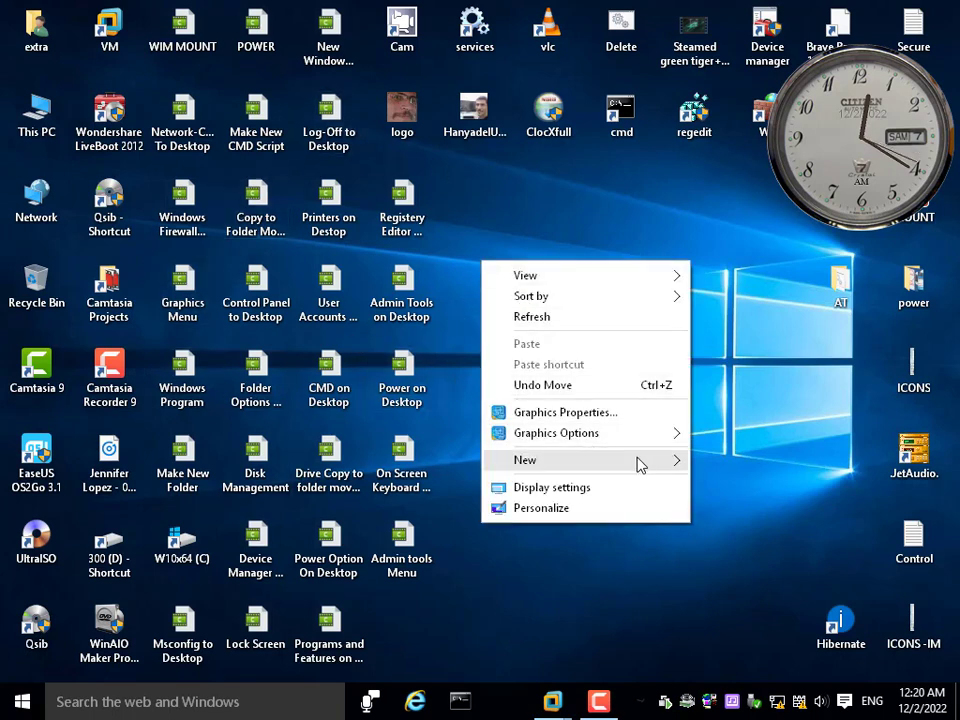
pyautogui.moveTo(643, 460)
pyautogui.click(736, 482)
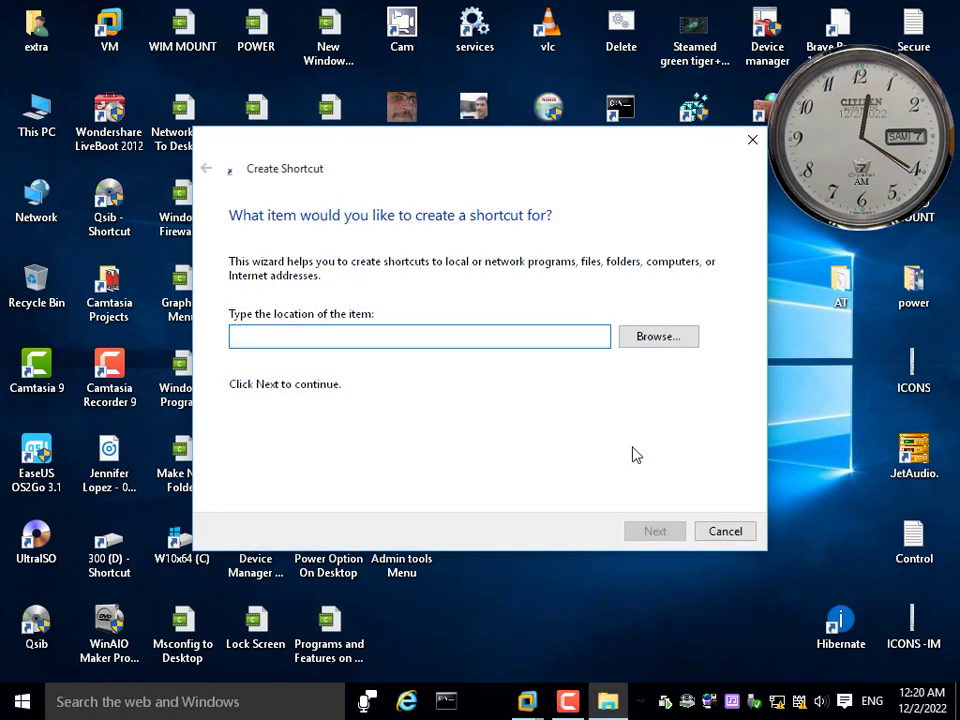
pyautogui.write('wf')
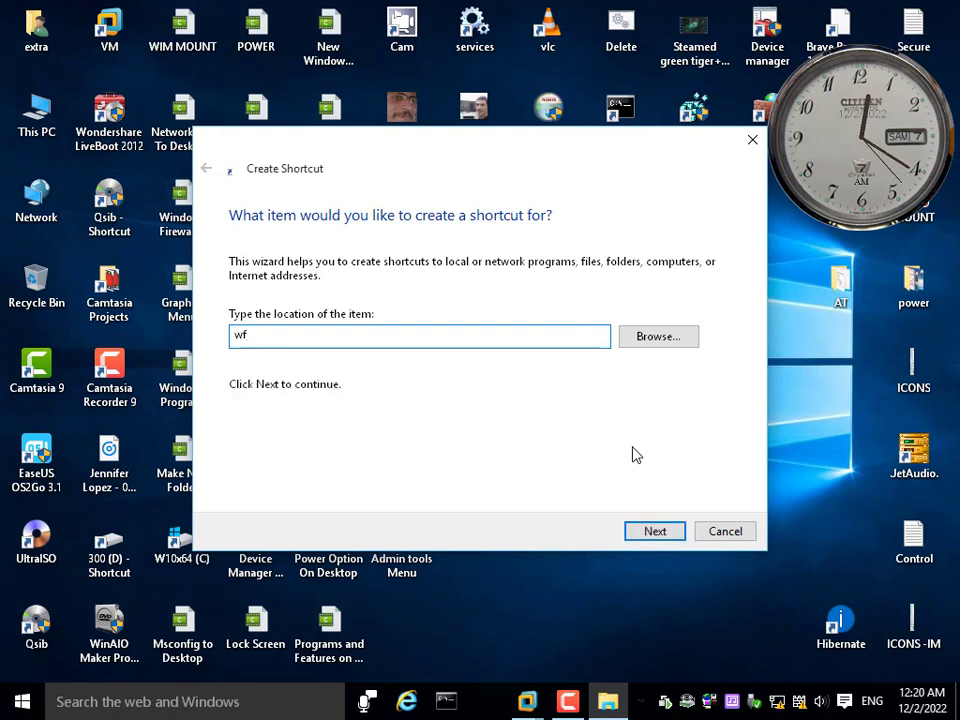
pyautogui.write('.msc')
pyautogui.press('Return')
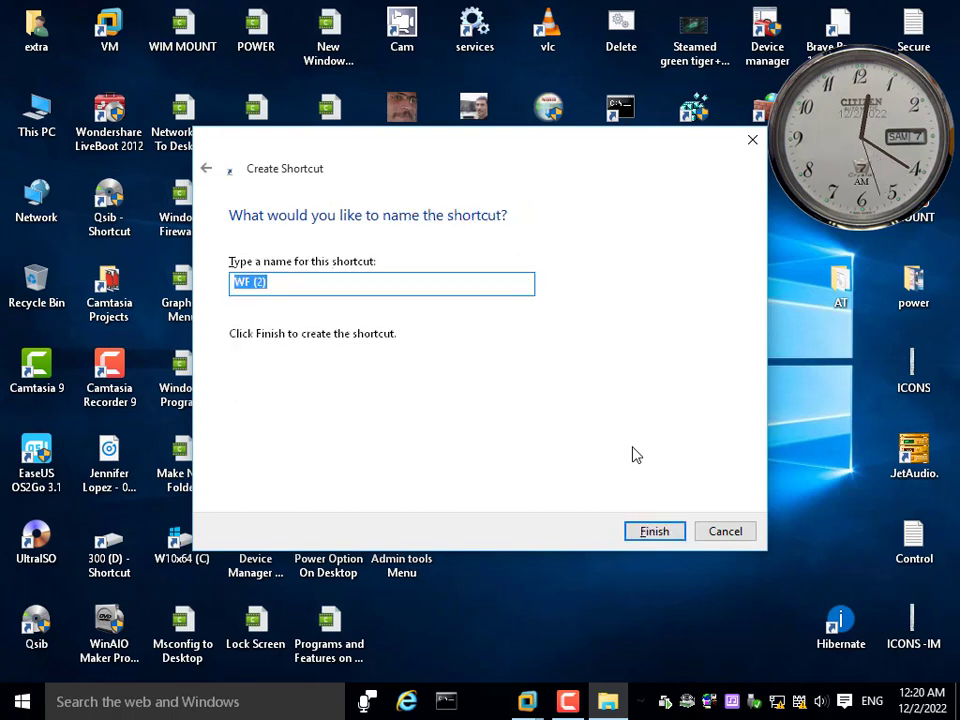
pyautogui.write('Fi')
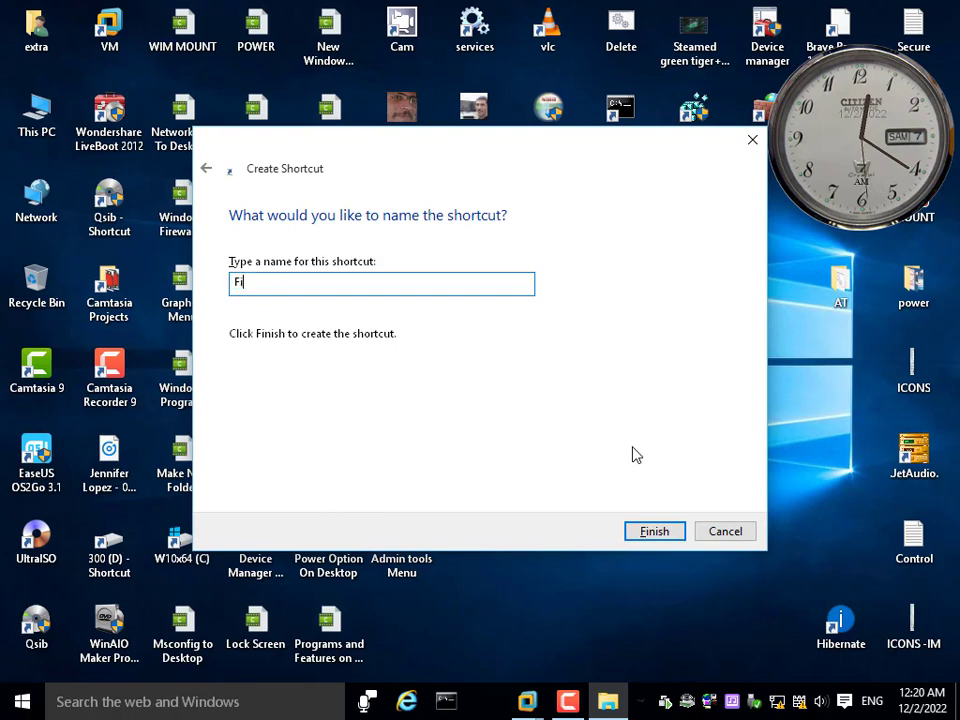
pyautogui.write('rewall')
pyautogui.press('Return')
# - Test the Firewall shortcut by opening and closing its console, and place the icon directly below Admin tools Menu
pyautogui.click(472, 285)
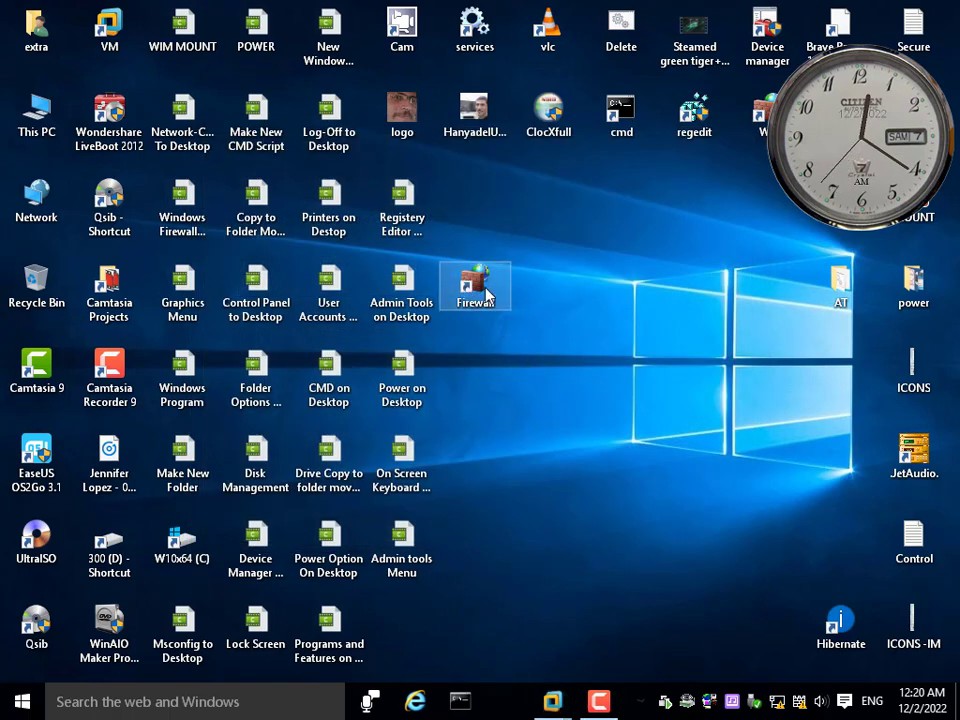
pyautogui.doubleClick(478, 284)
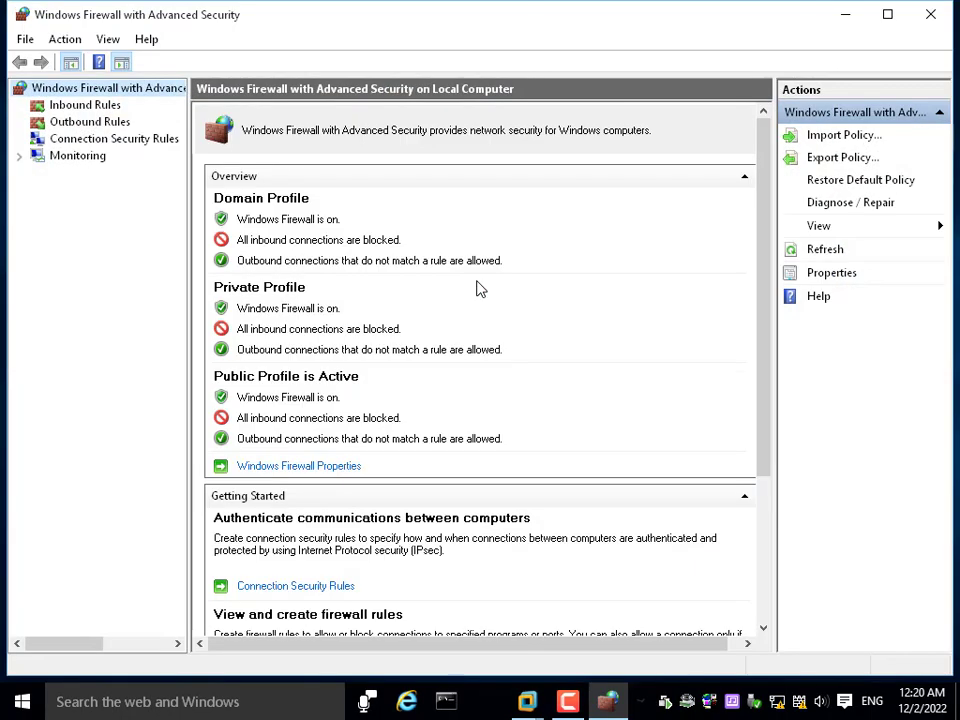
pyautogui.click(927, 16)
pyautogui.moveTo(470, 282); pyautogui.dragTo(406, 620)
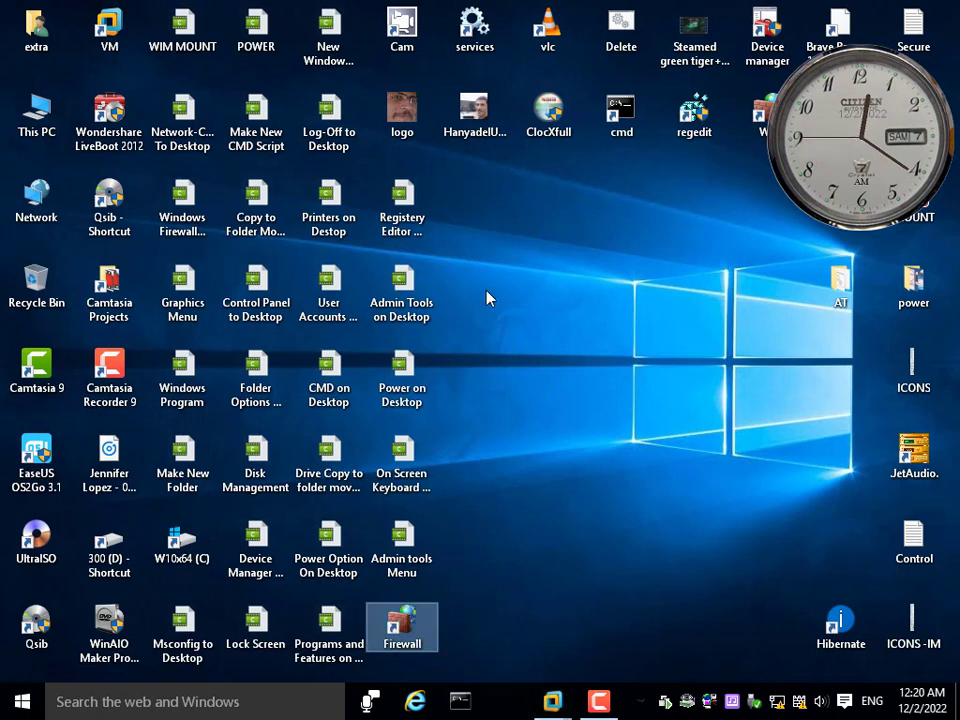
# - Refresh the desktop after placing the Firewall shortcut
pyautogui.rightClick(508, 270)
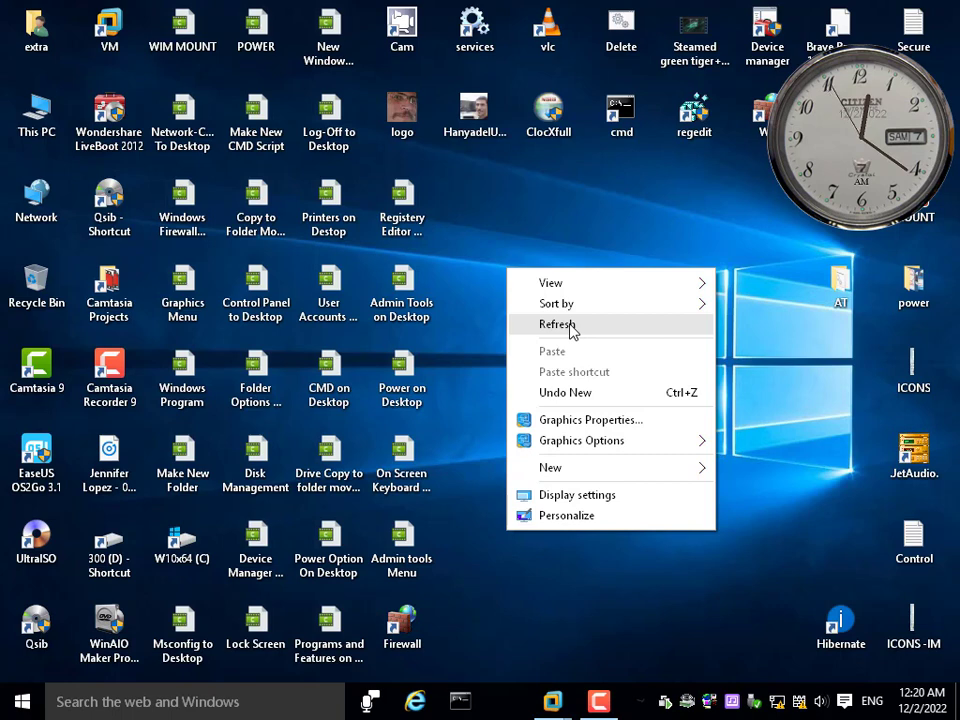
pyautogui.click(424, 628)
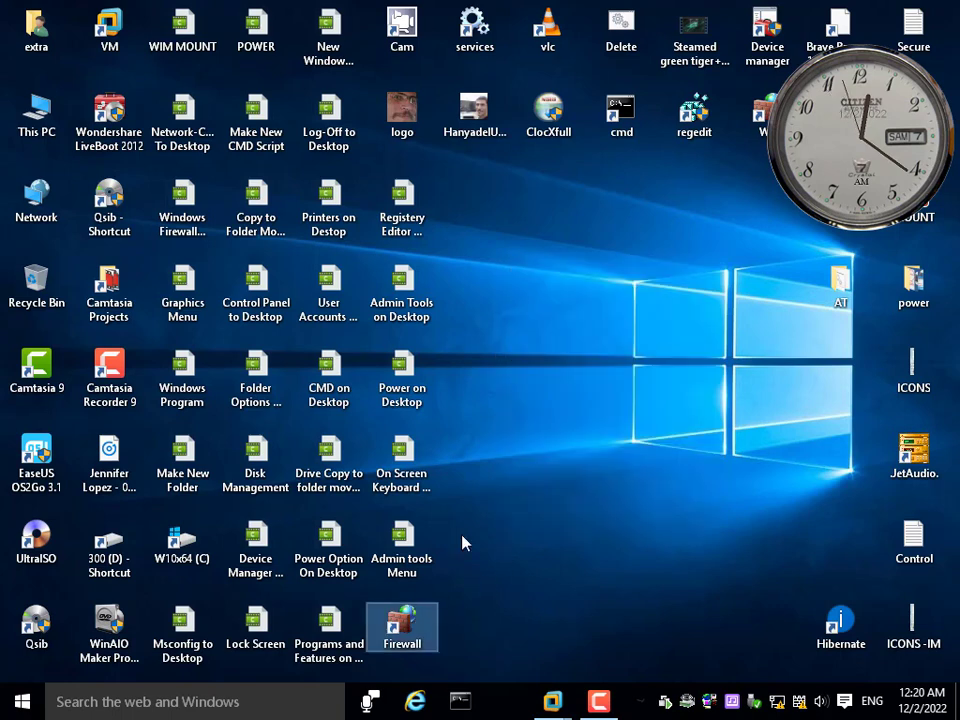
pyautogui.rightClick(546, 261)
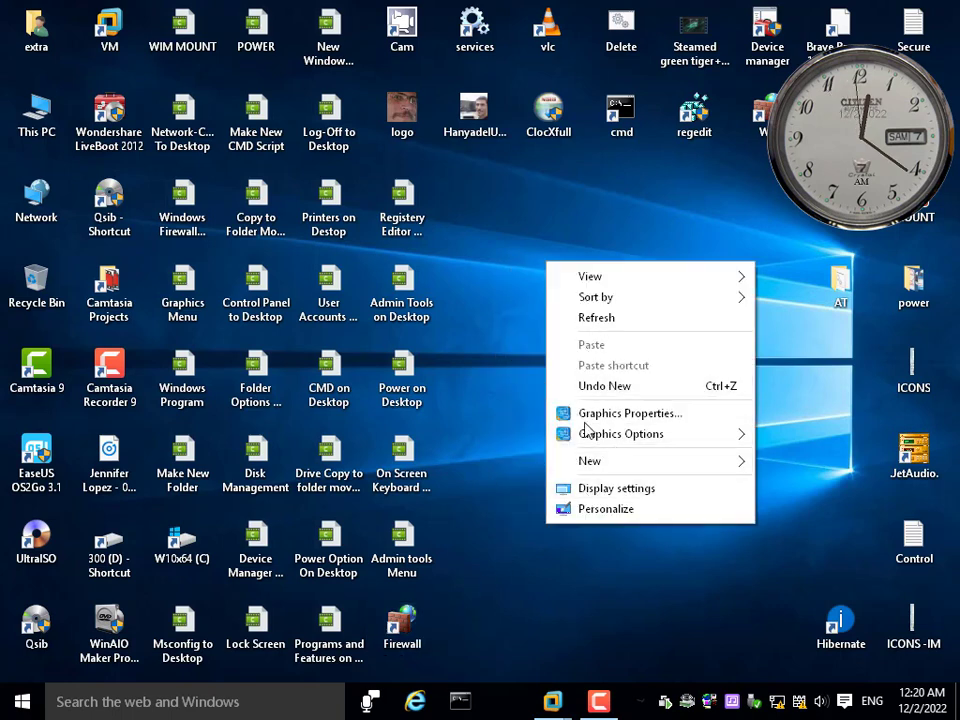
pyautogui.click(604, 320)
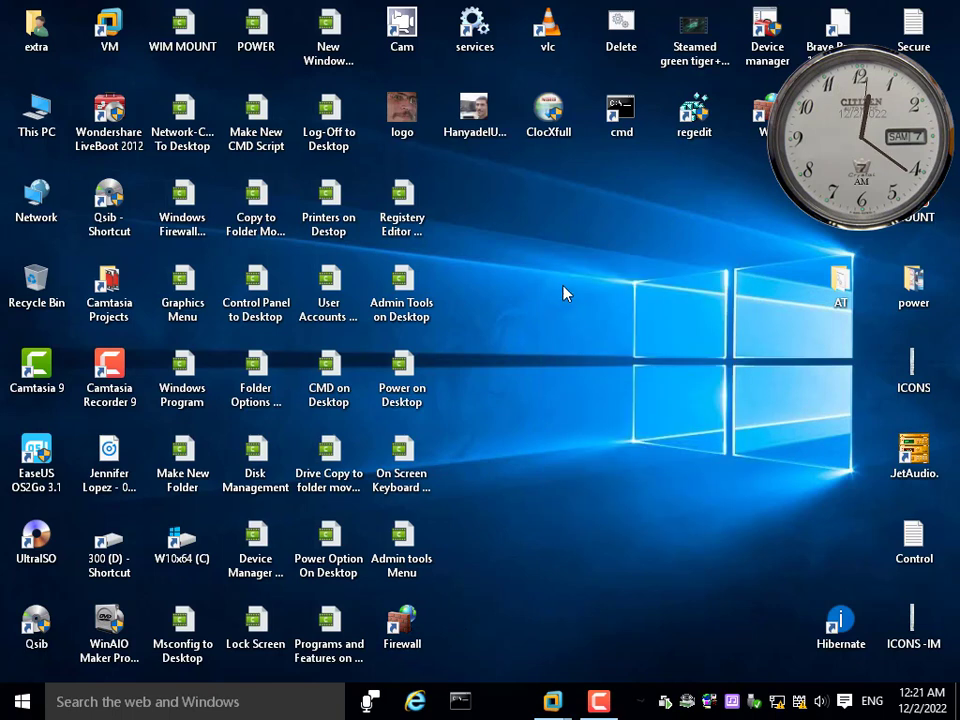
# - Open the Registry Editor and collapse the SOFTWARE and HKEY_LOCAL_MACHINE branches
pyautogui.doubleClick(695, 117)
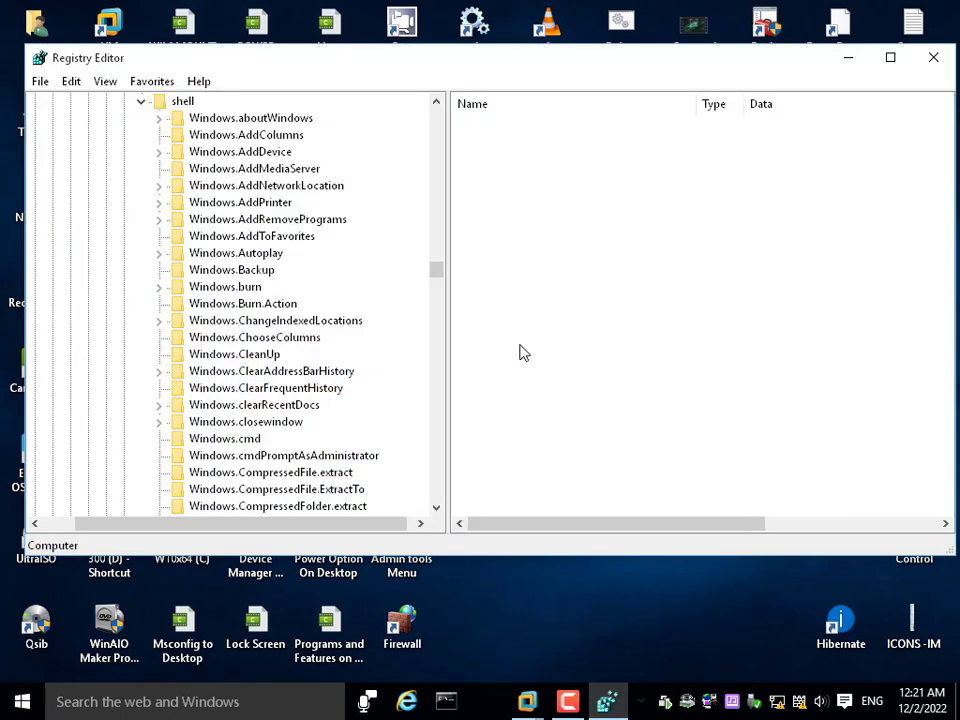
pyautogui.moveTo(437, 280); pyautogui.dragTo(441, 88)
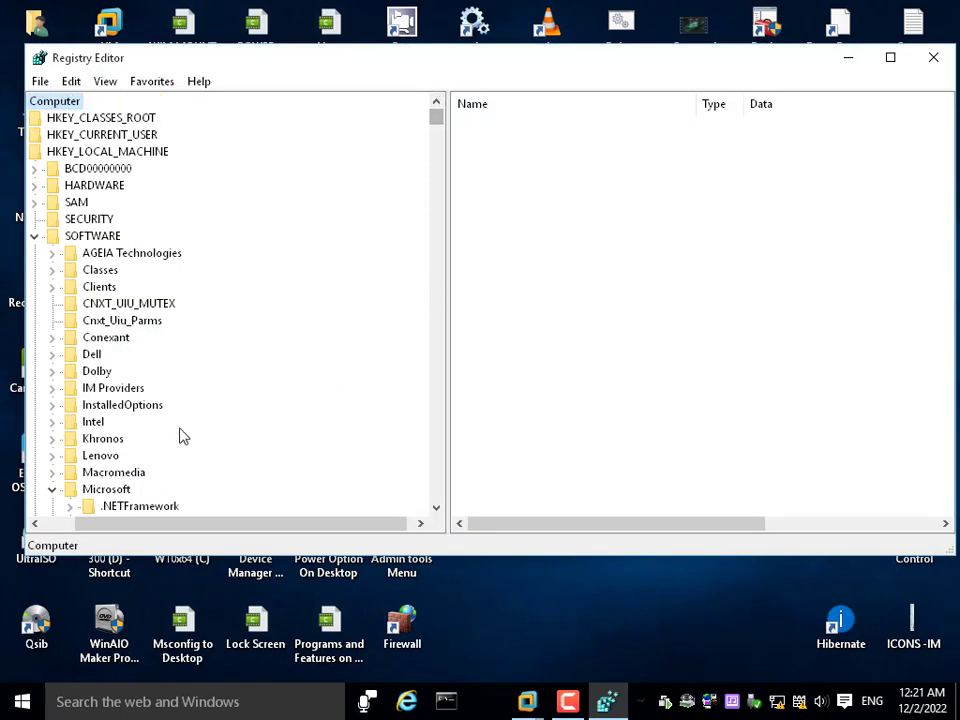
pyautogui.moveTo(188, 524); pyautogui.dragTo(3, 510)
pyautogui.click(73, 237)
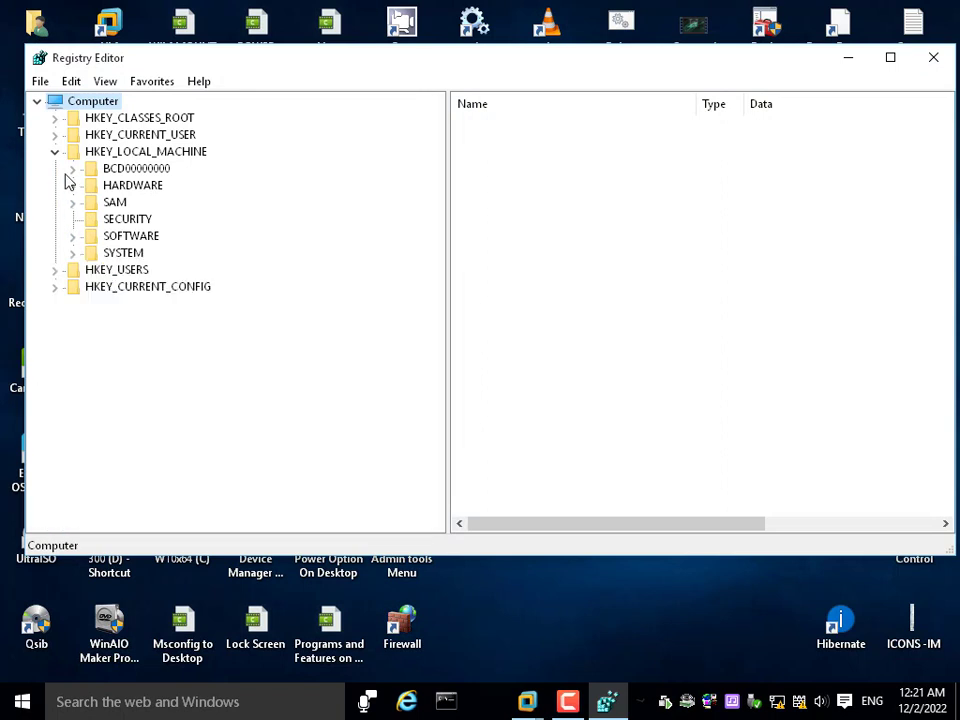
pyautogui.click(54, 152)
# - Expand the registry key HKEY_CLASSES_ROOT\DesktopBackground\Shell and move the editor window off the first desktop icons
pyautogui.doubleClick(103, 120)
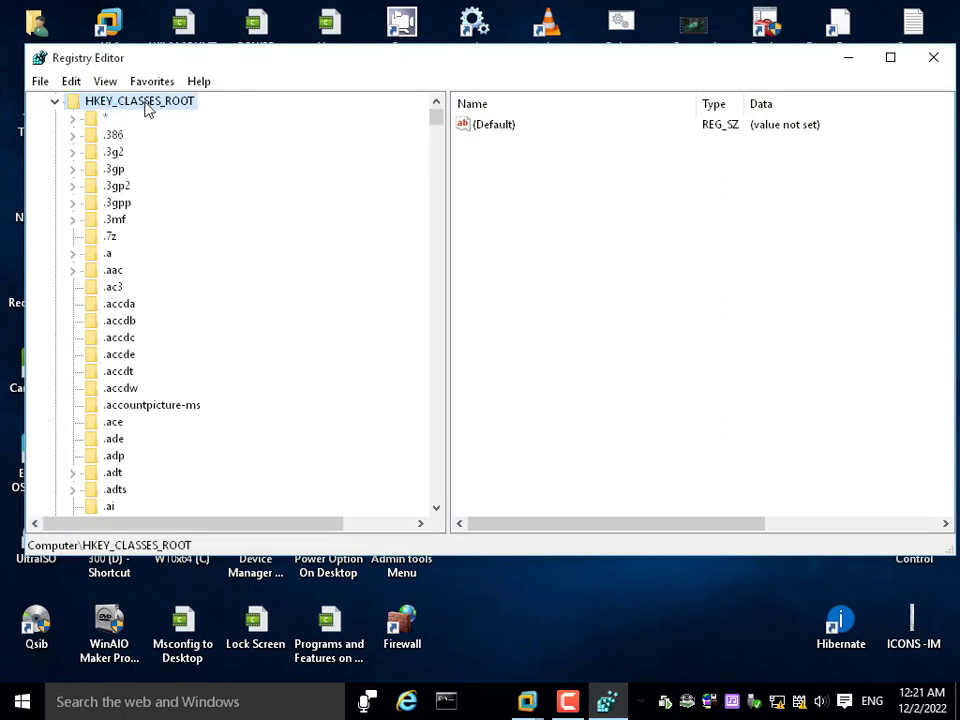
pyautogui.click(113, 271)
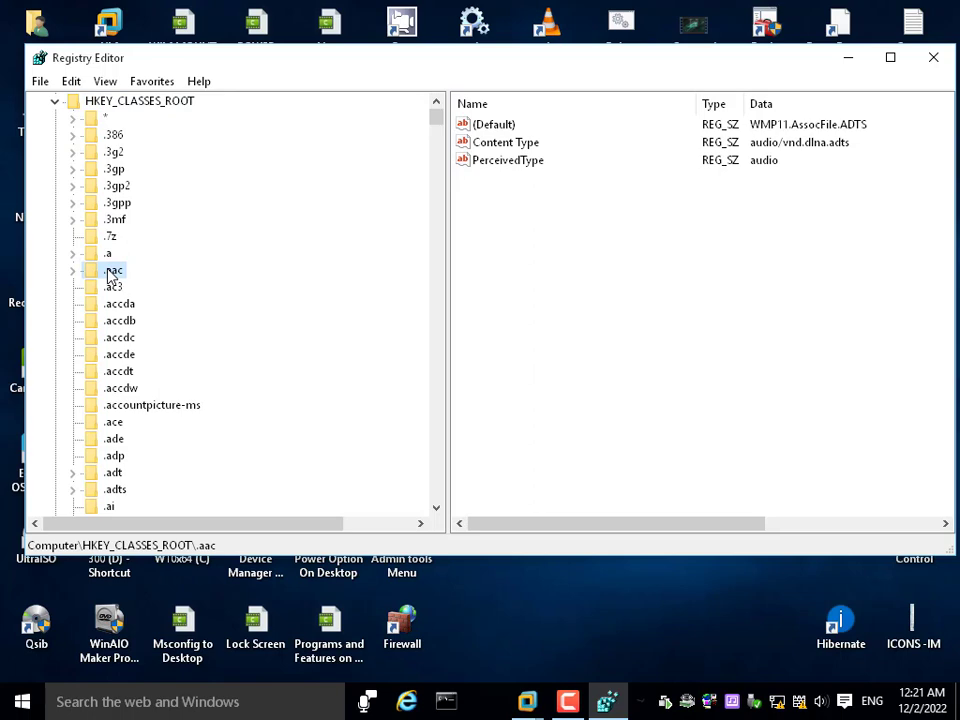
pyautogui.write('des')
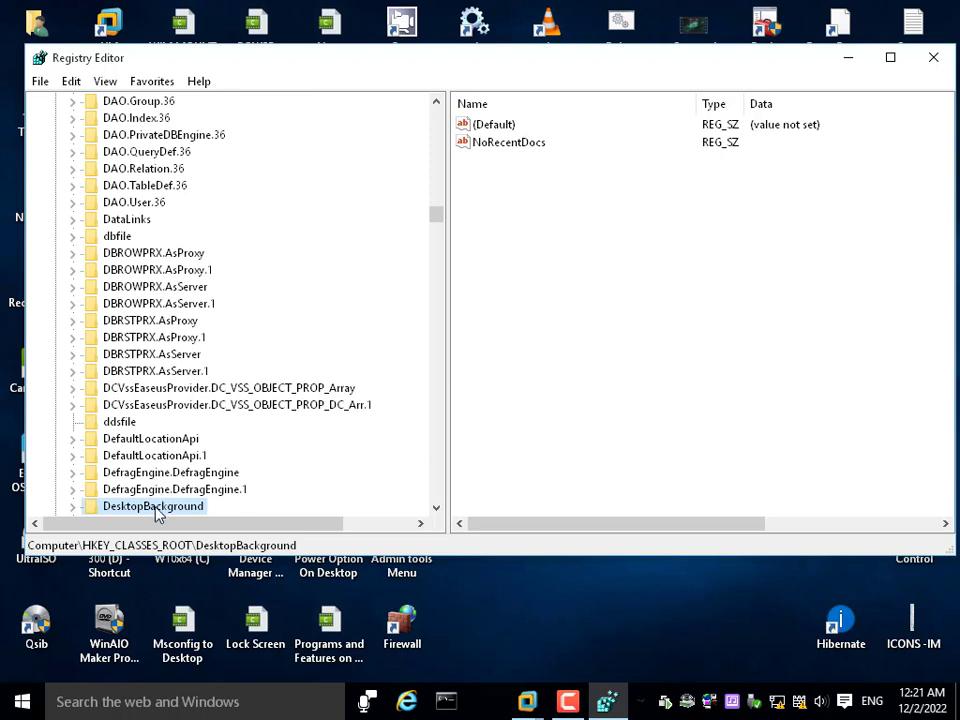
pyautogui.scroll(-4, 156, 500)
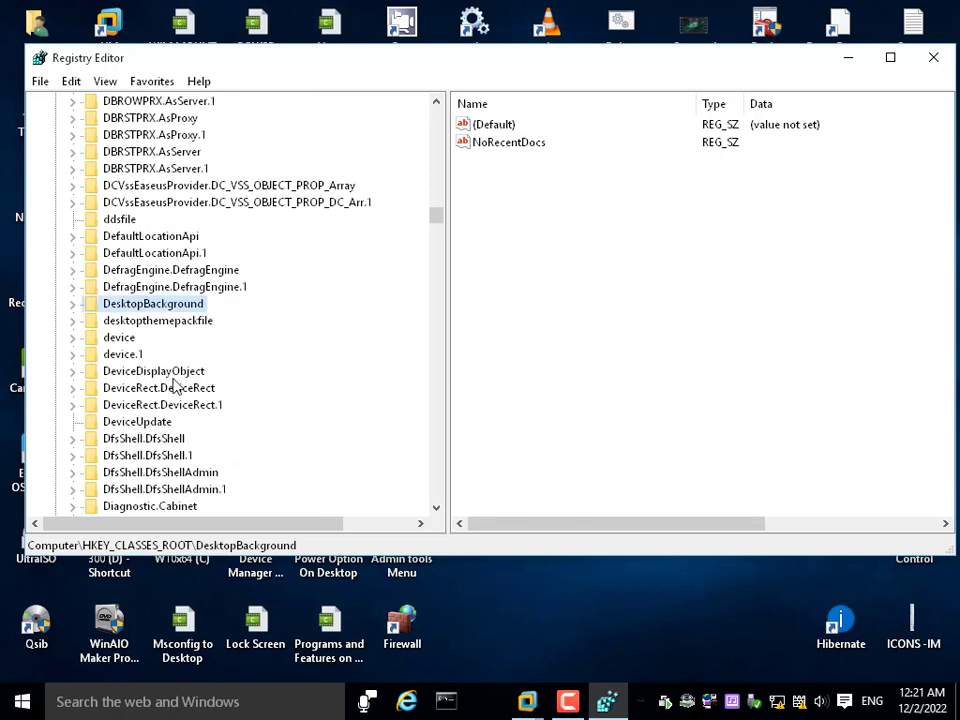
pyautogui.doubleClick(190, 305)
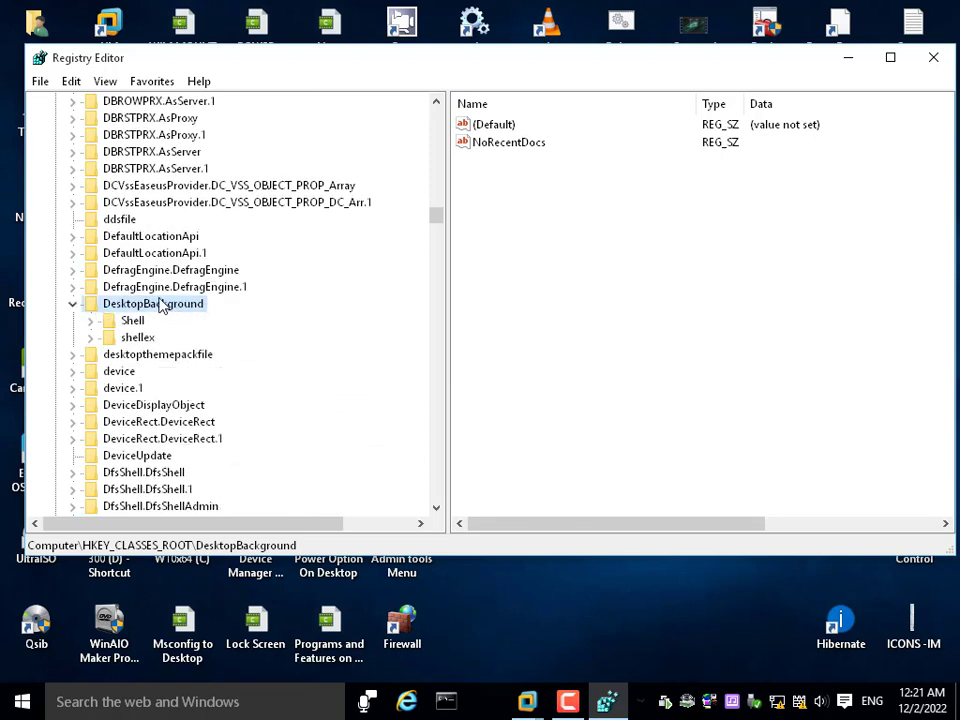
pyautogui.doubleClick(127, 322)
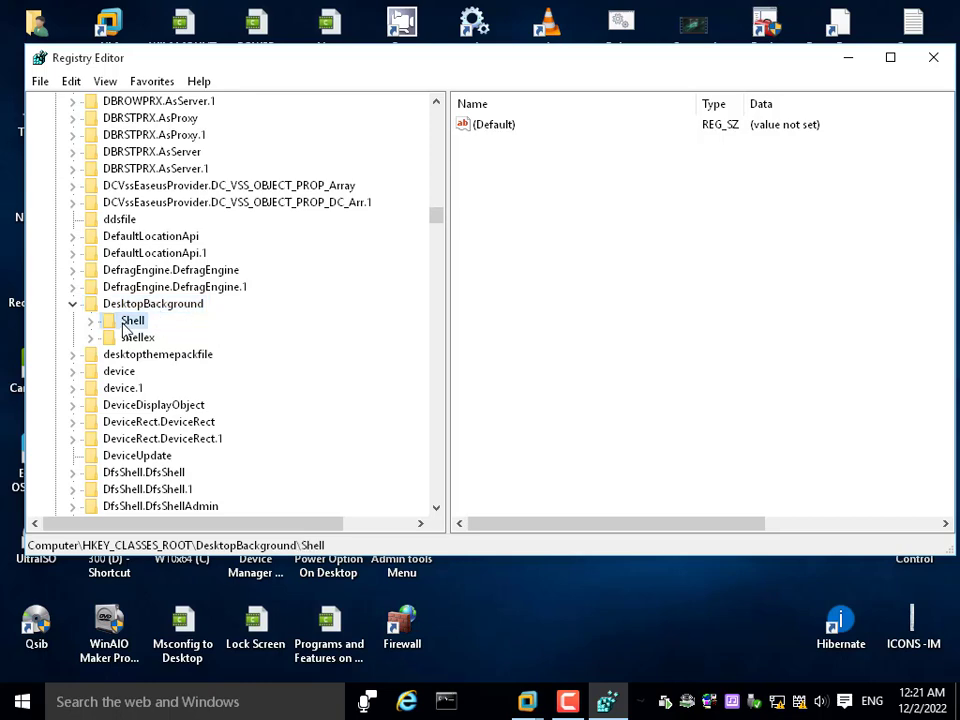
pyautogui.moveTo(276, 70); pyautogui.dragTo(491, 94)
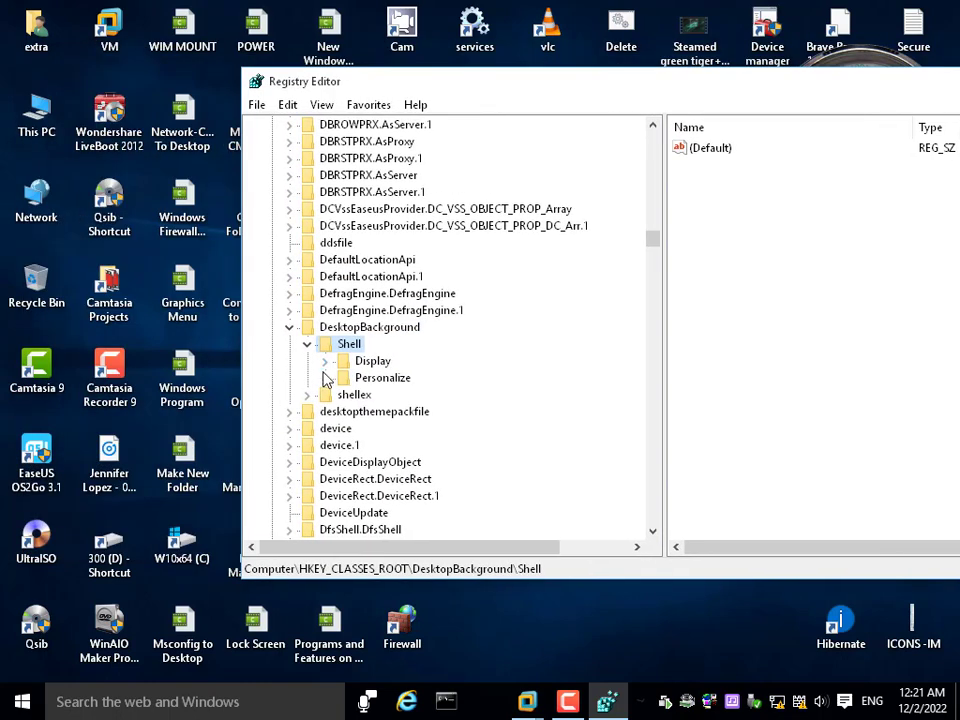
# - Create a new key named wf under HKEY_CLASSES_ROOT\DesktopBackground\Shell
pyautogui.rightClick(344, 350)
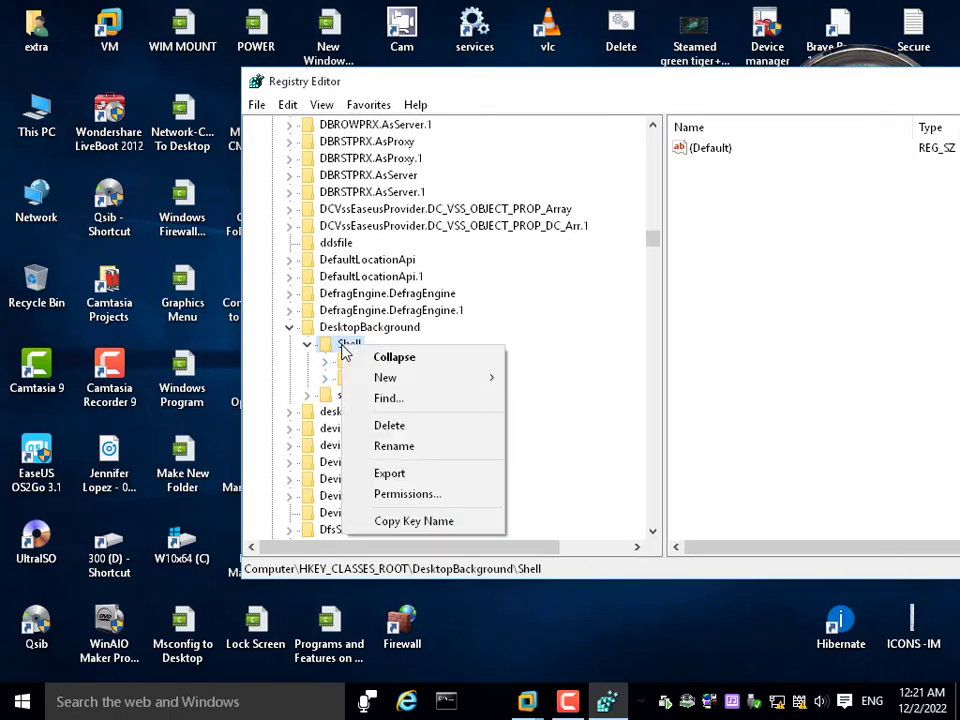
pyautogui.moveTo(456, 380)
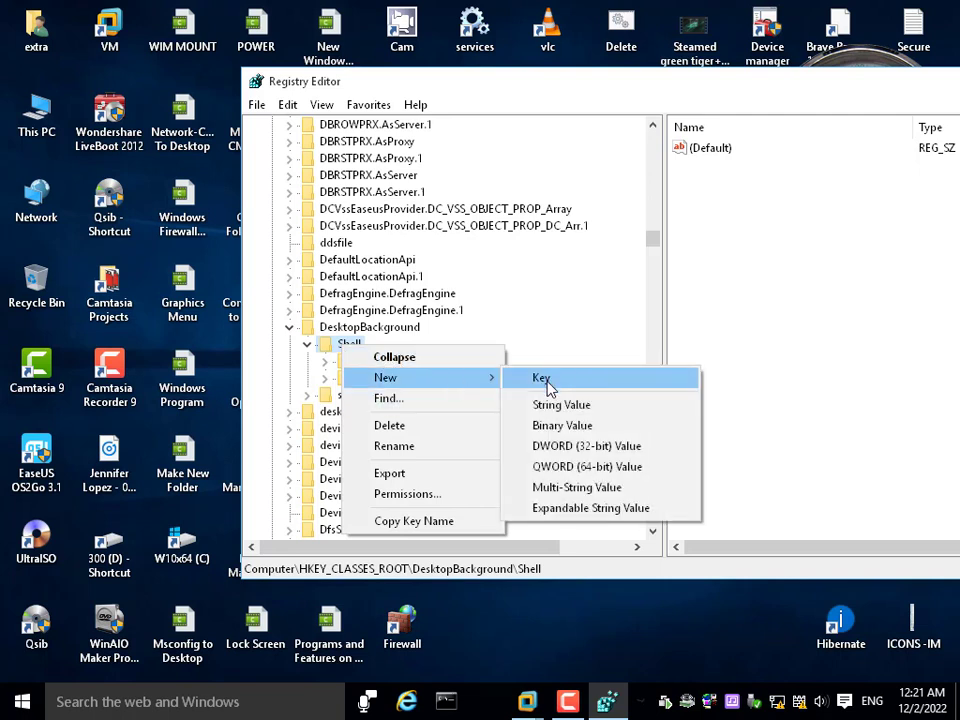
pyautogui.click(550, 386)
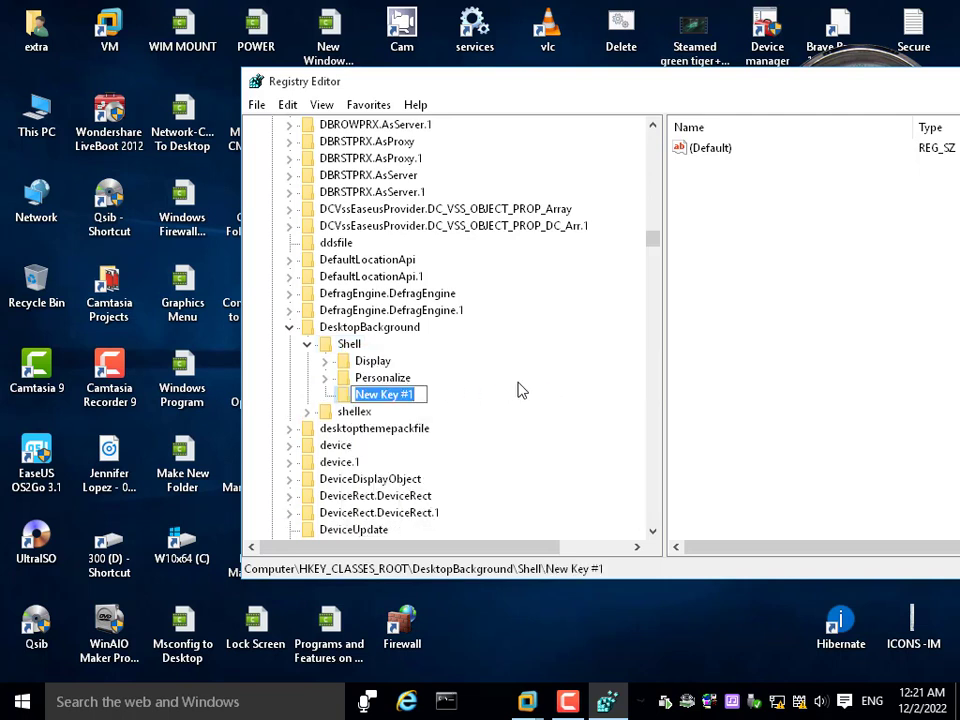
pyautogui.write('w')
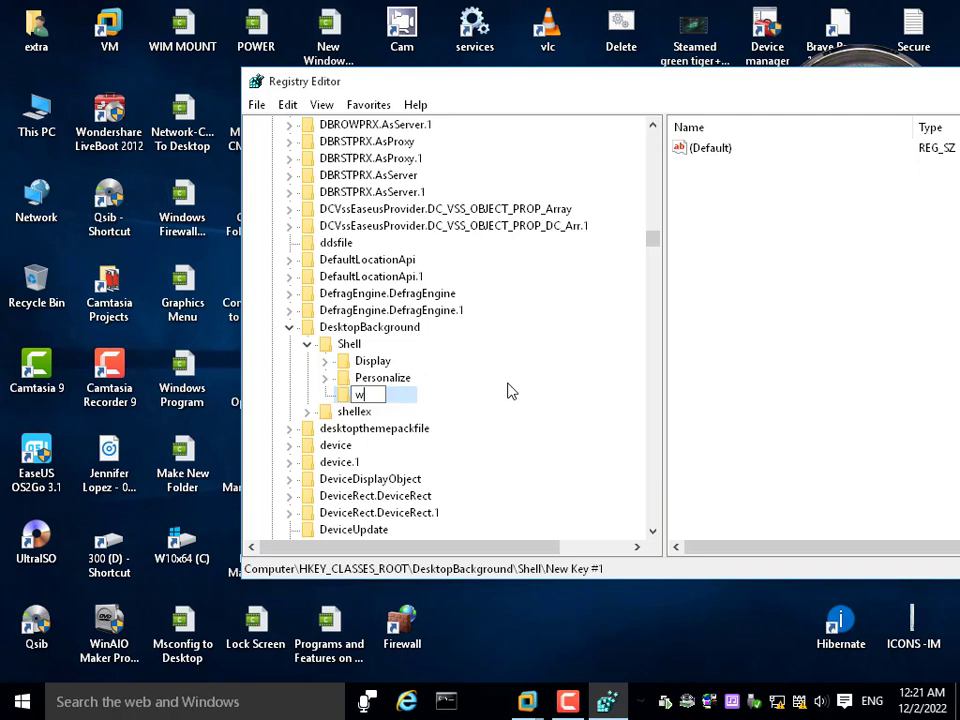
pyautogui.write('f')
pyautogui.click(744, 328)
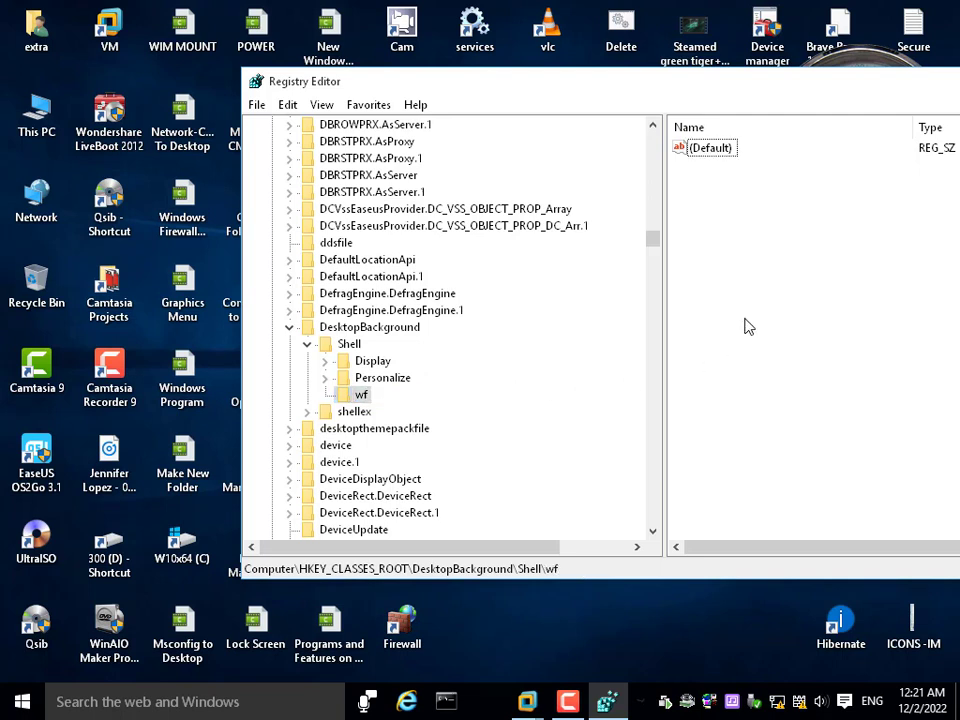
# - Set the wf key's default value data to "Windows Firewall [Advanced]"
pyautogui.click(712, 152)
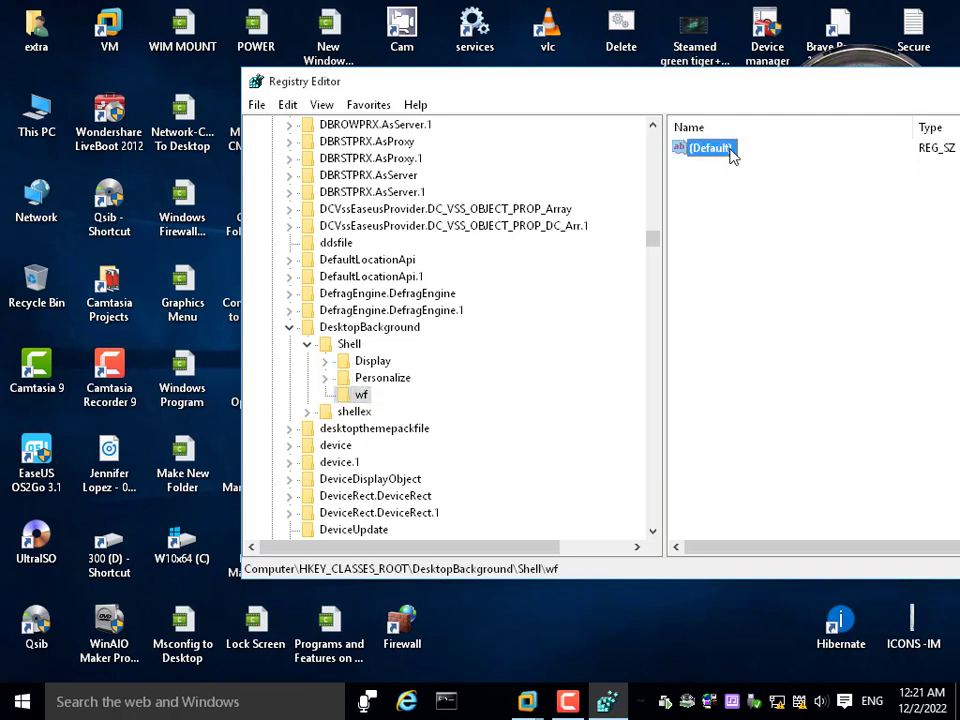
pyautogui.doubleClick(712, 148)
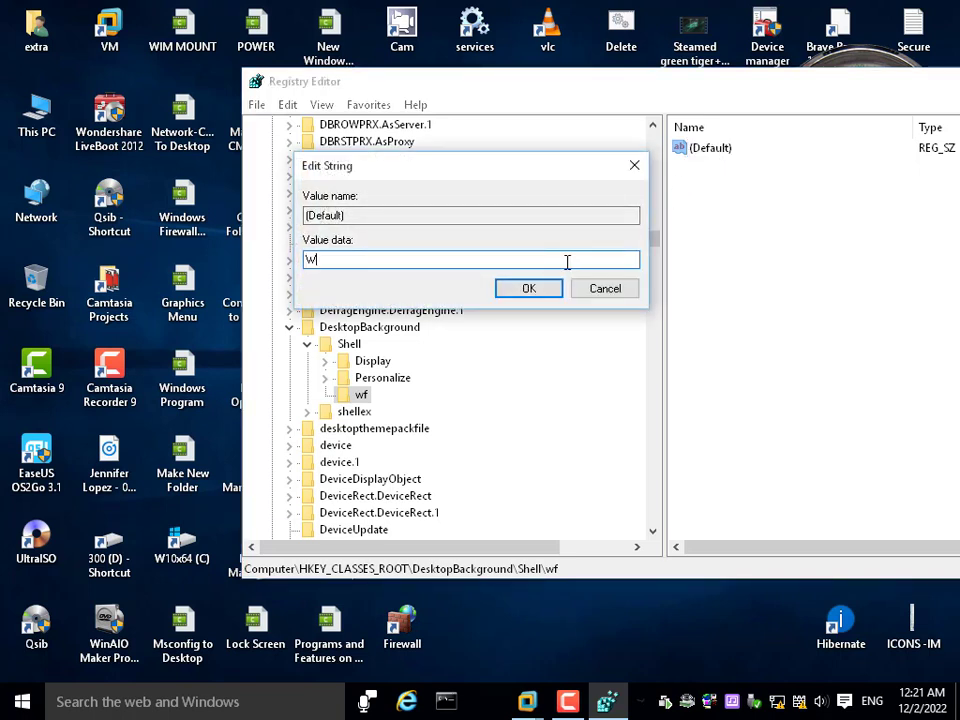
pyautogui.write('Windows Firewall [Advanced')
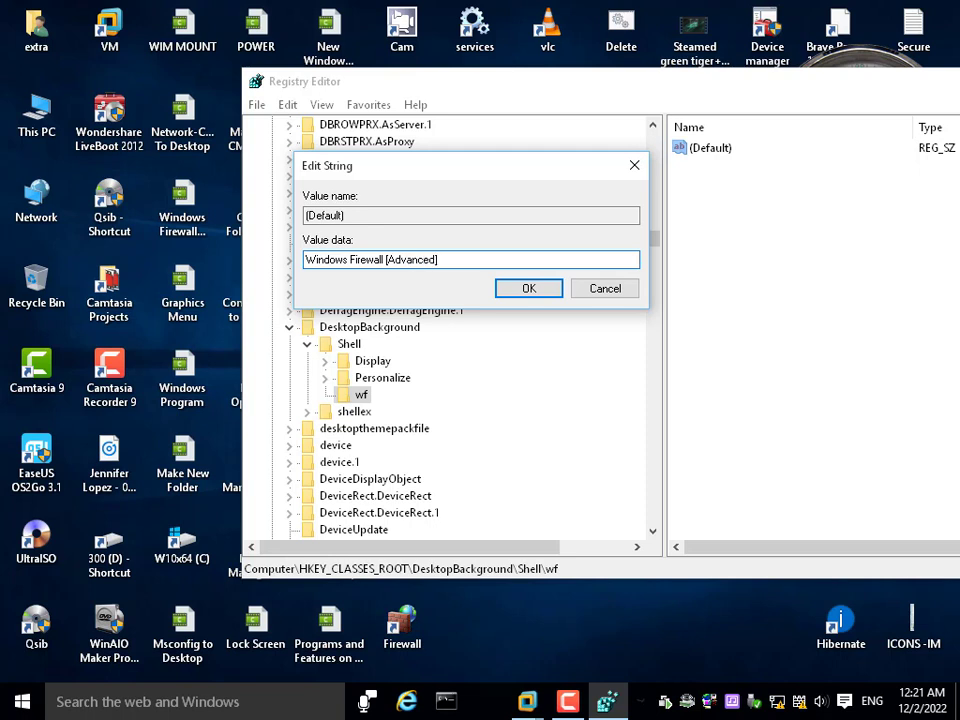
pyautogui.click(540, 293)
# - Move the Registry Editor window lower to uncover the desktop and check the desktop context menu for the Windows Firewall [Advanced] entry
pyautogui.moveTo(572, 84); pyautogui.dragTo(568, 188)
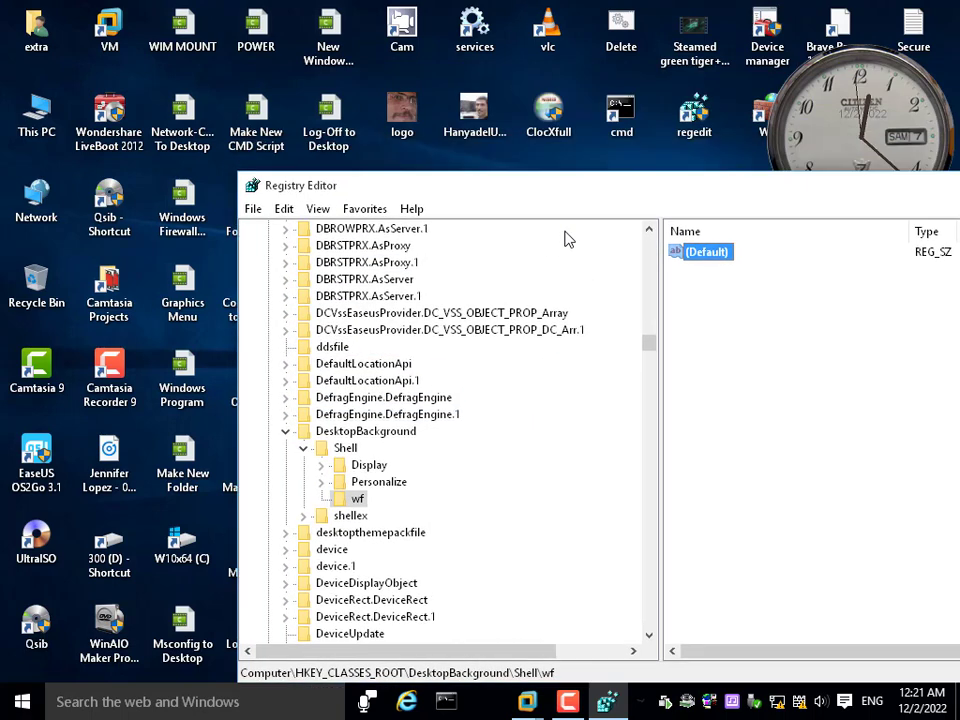
pyautogui.moveTo(565, 238); pyautogui.dragTo(537, 258)
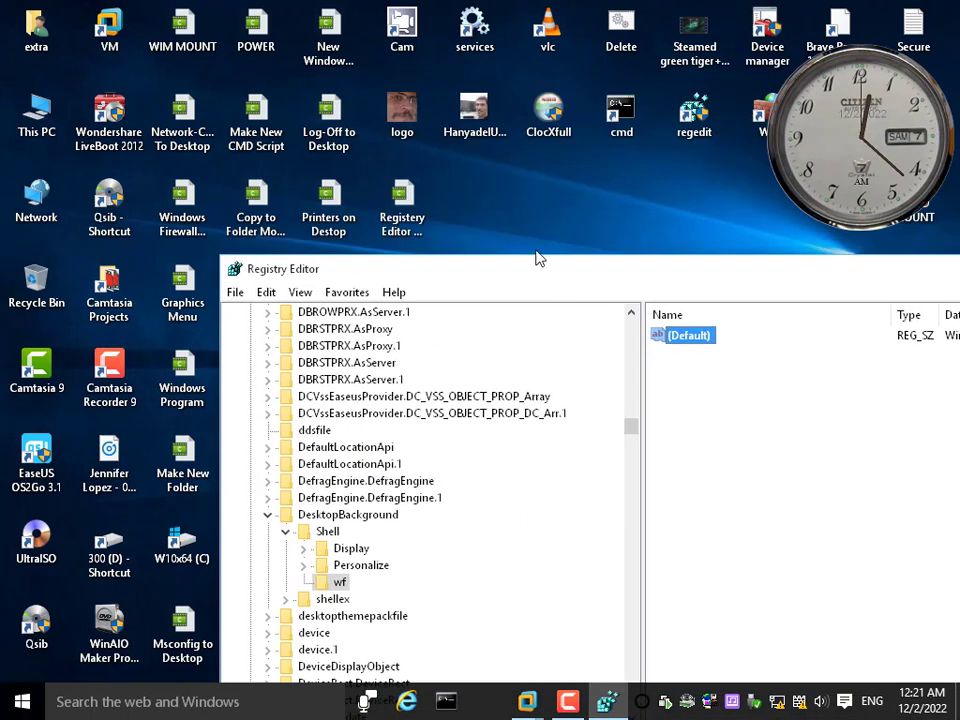
pyautogui.rightClick(494, 189)
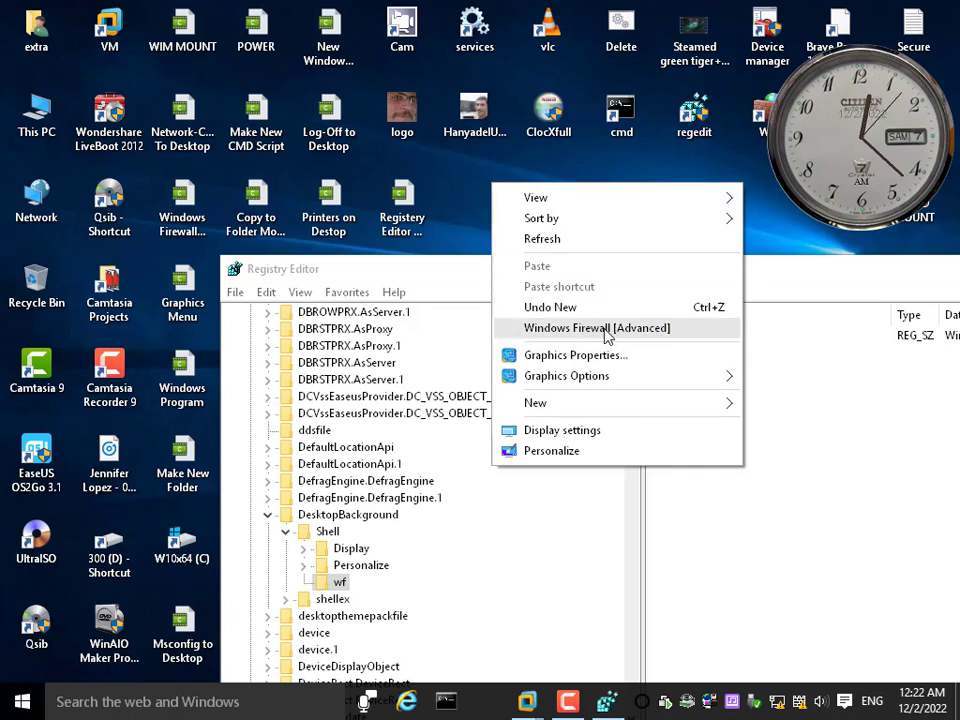
pyautogui.click(467, 570)
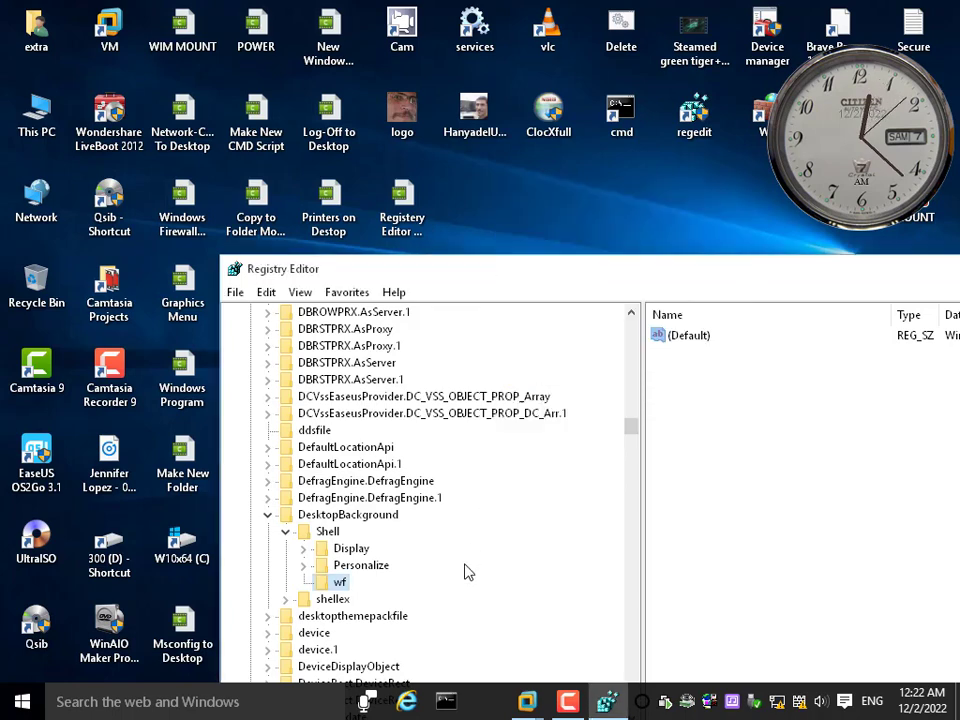
# - Create a subkey named command inside the wf key
pyautogui.rightClick(334, 584)
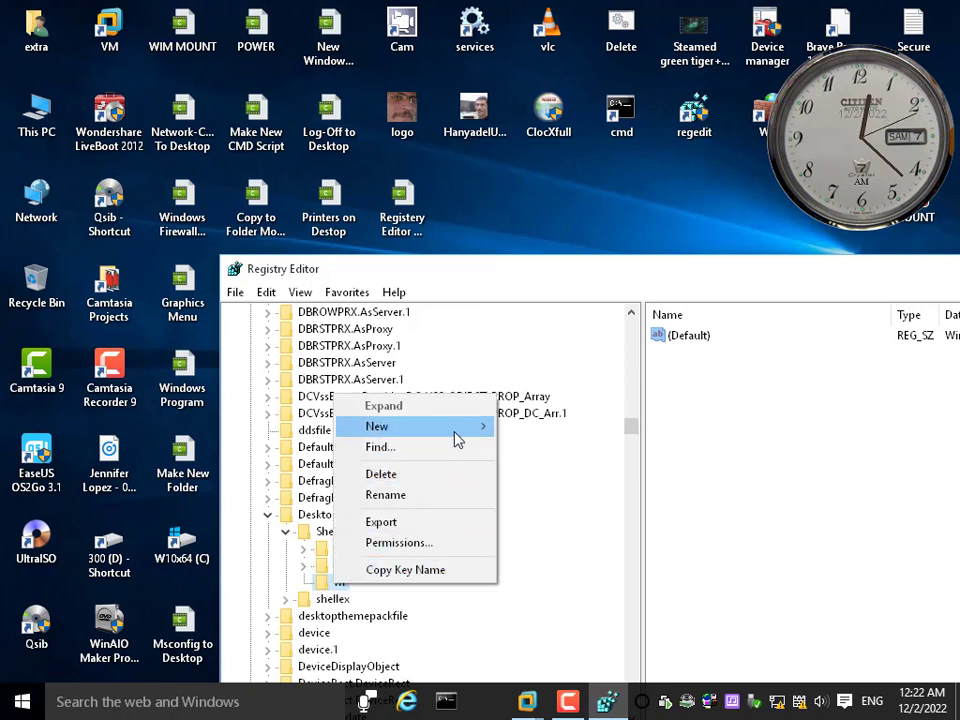
pyautogui.moveTo(456, 439)
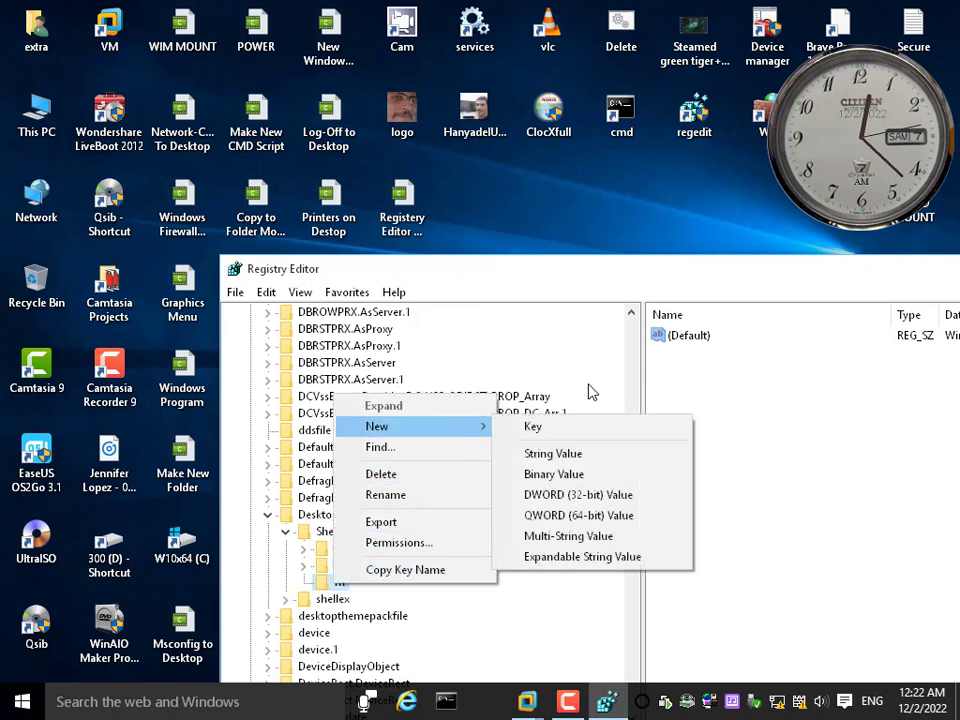
pyautogui.click(550, 434)
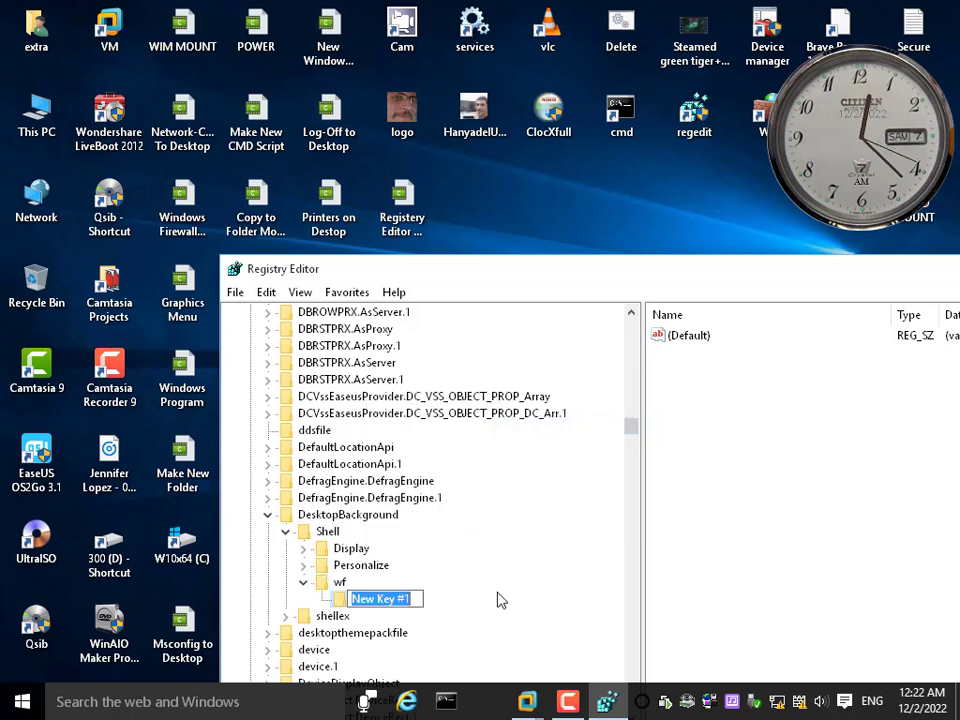
pyautogui.write('comman')
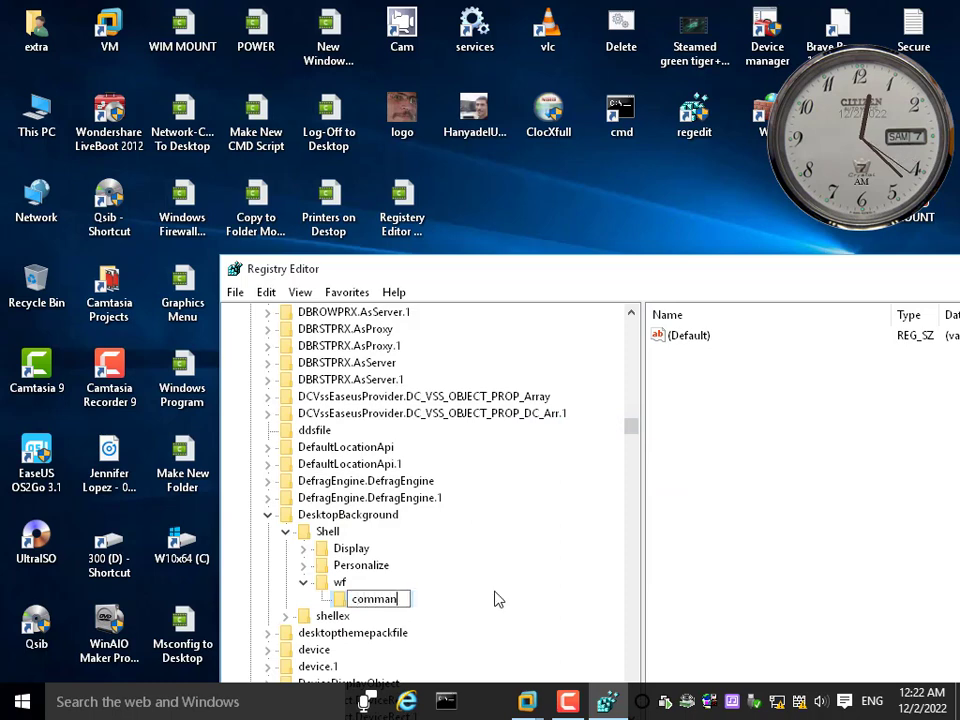
pyautogui.write('d')
pyautogui.press('Return')
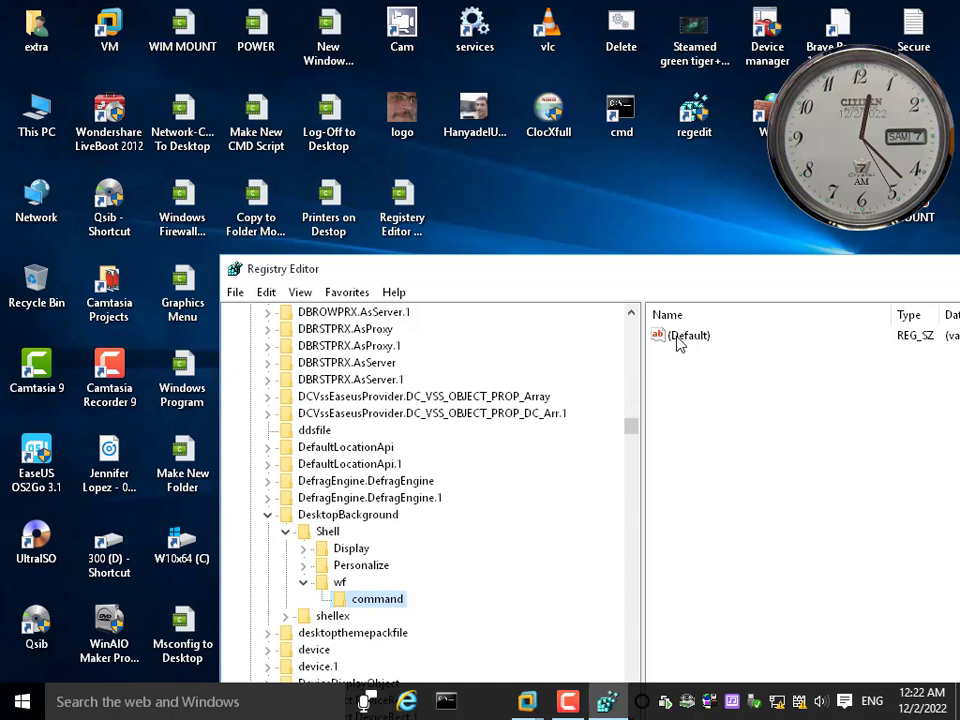
# - Set the command subkey's default value data to "mmc.exe wf.msc"
pyautogui.moveTo(729, 269); pyautogui.dragTo(581, 319)
pyautogui.click(528, 387)
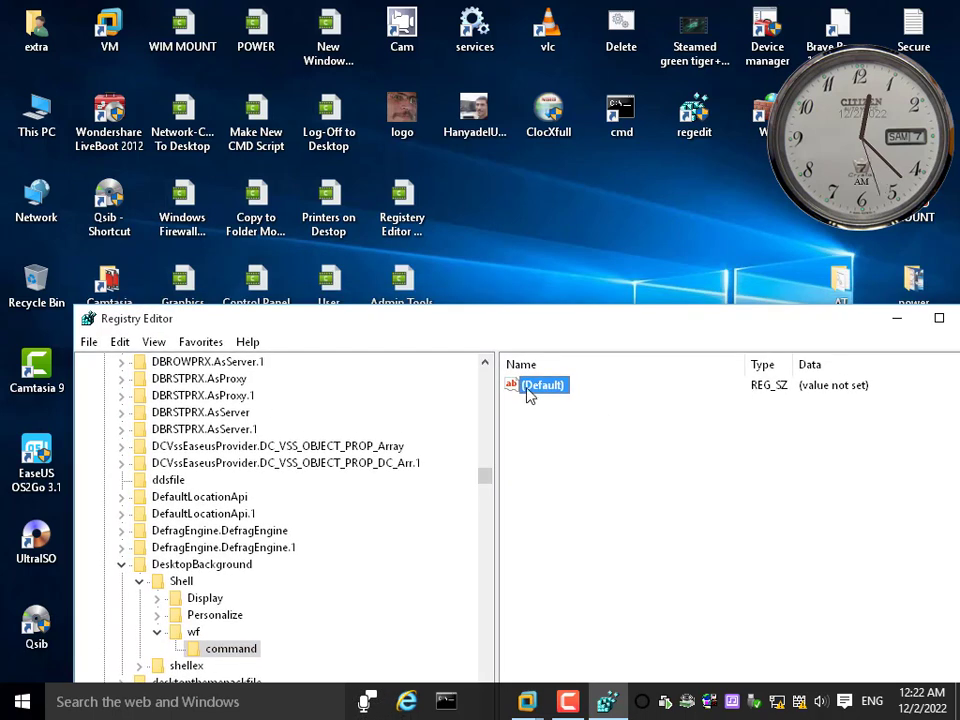
pyautogui.doubleClick(527, 390)
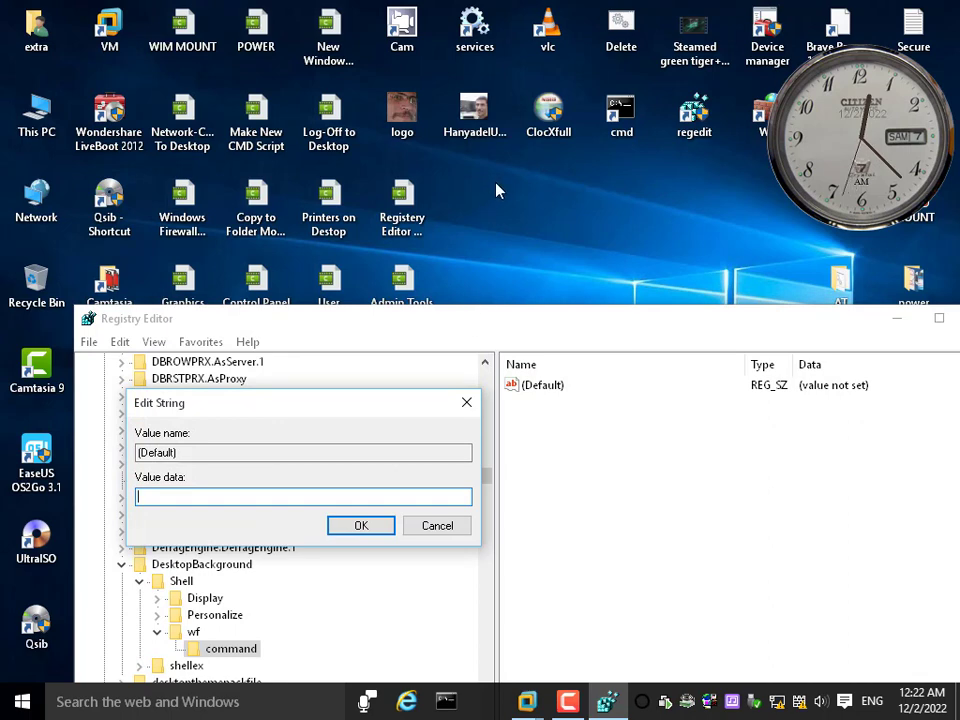
pyautogui.moveTo(271, 413); pyautogui.dragTo(430, 410)
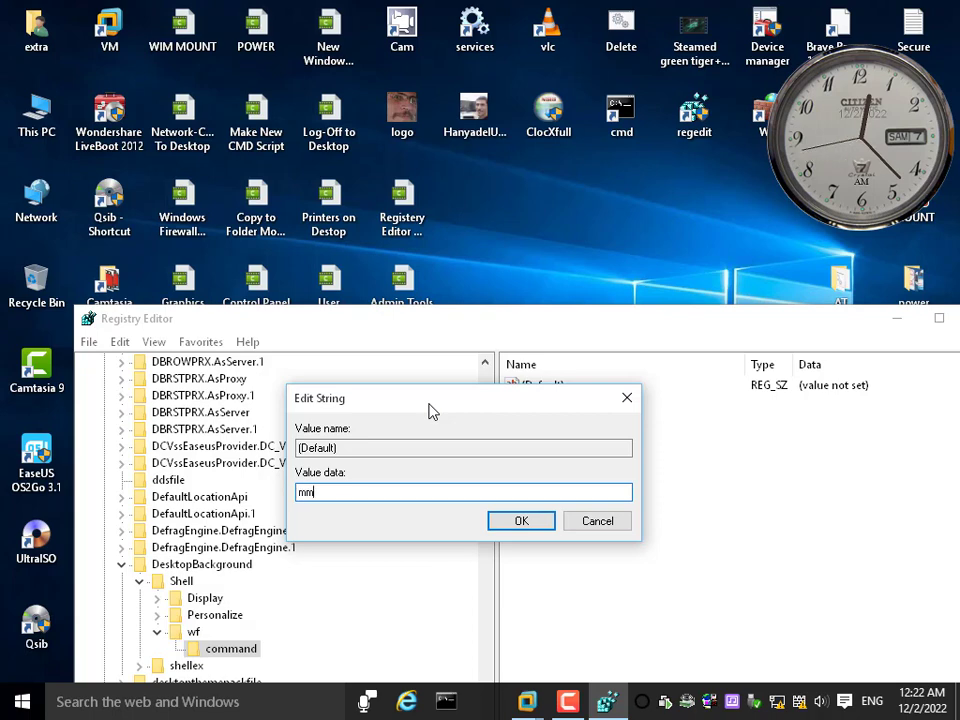
pyautogui.write('c.exe')
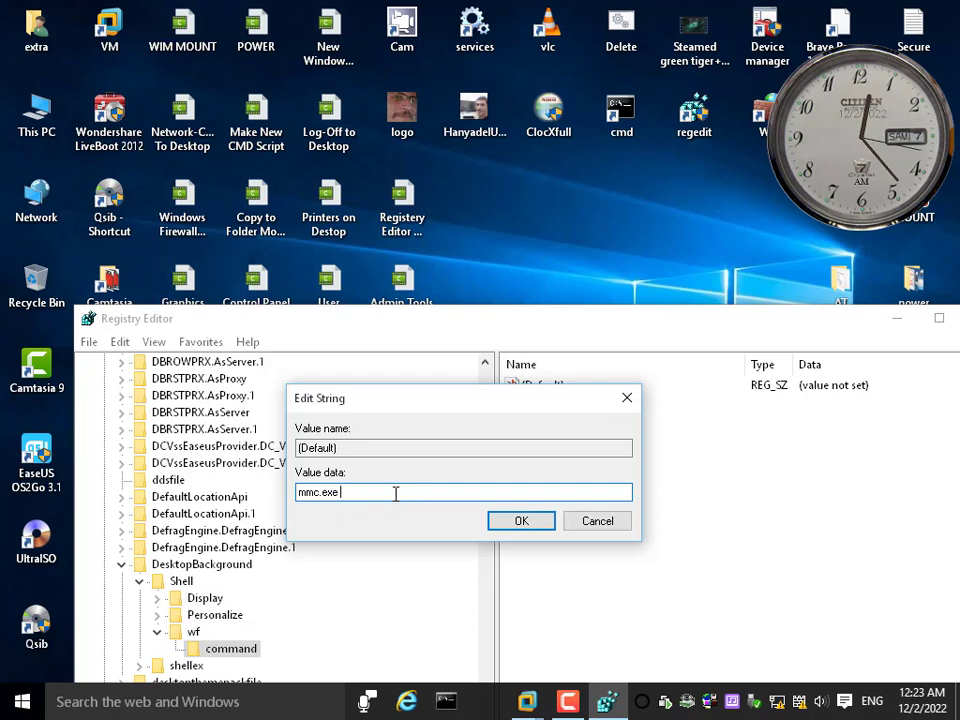
pyautogui.write('wf.ms')
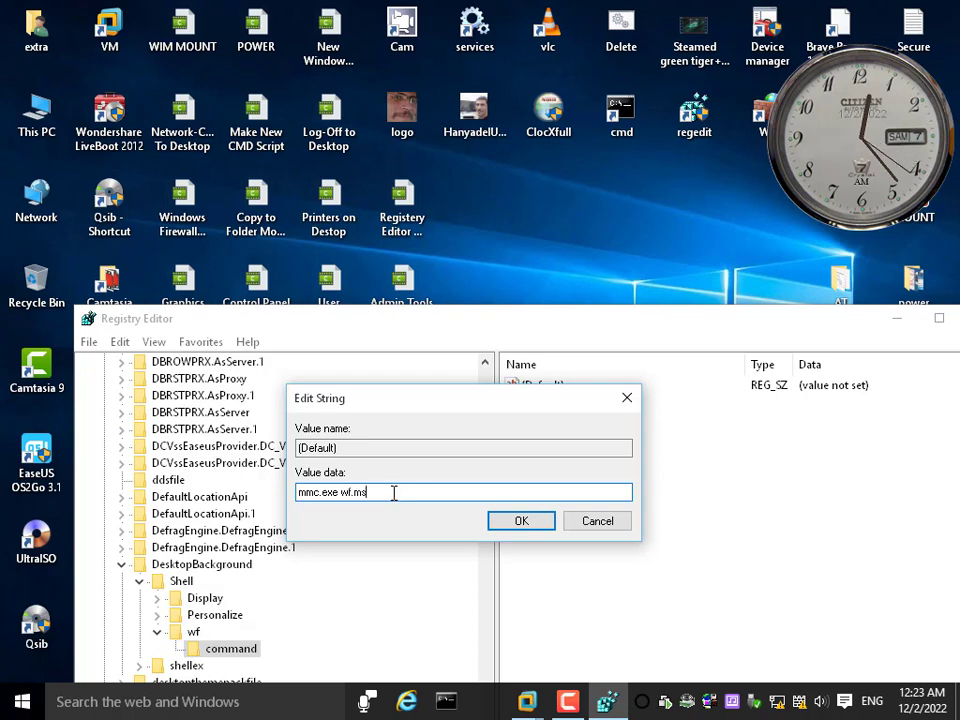
pyautogui.write('c')
pyautogui.click(521, 522)
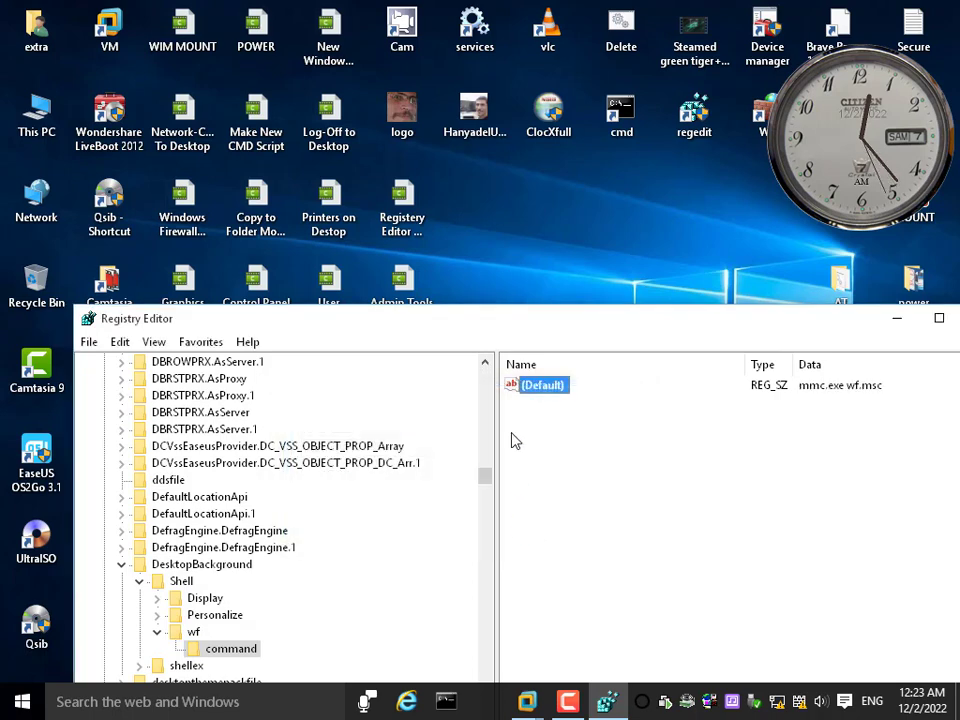
# - Test the Windows Firewall [Advanced] entry of the desktop context menu, close the firewall console, and check the entry's appearance in the menu
pyautogui.rightClick(505, 200)
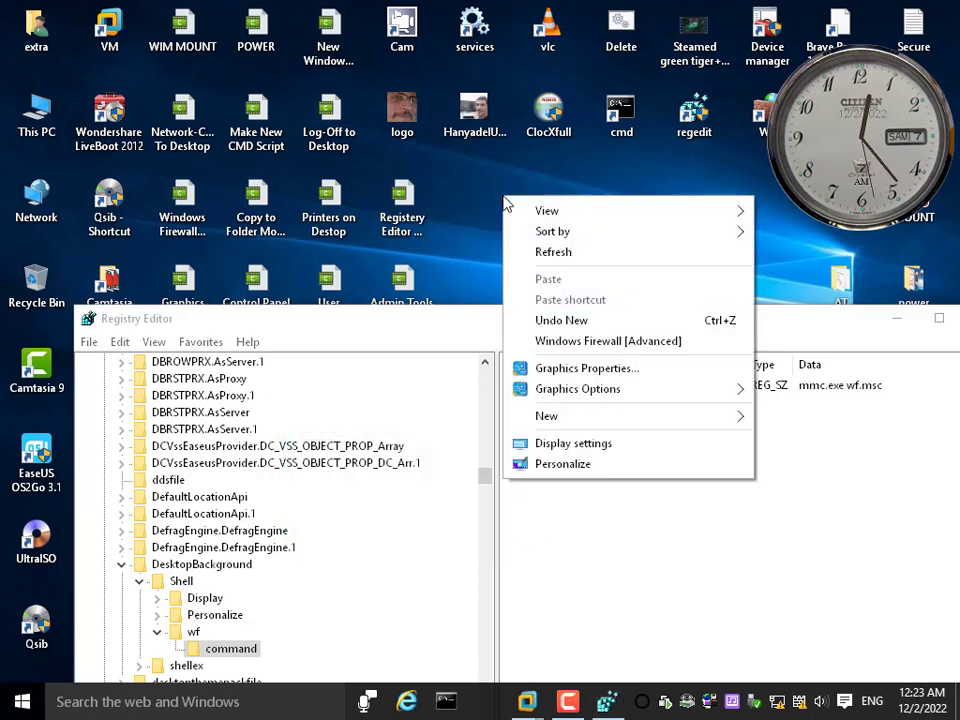
pyautogui.click(590, 342)
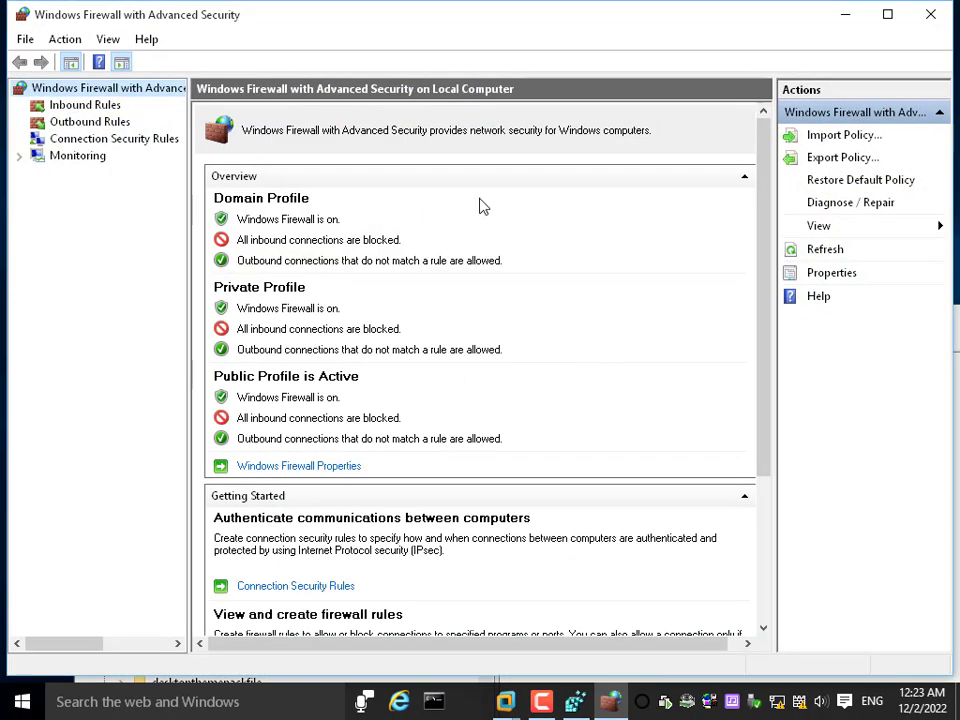
pyautogui.click(929, 14)
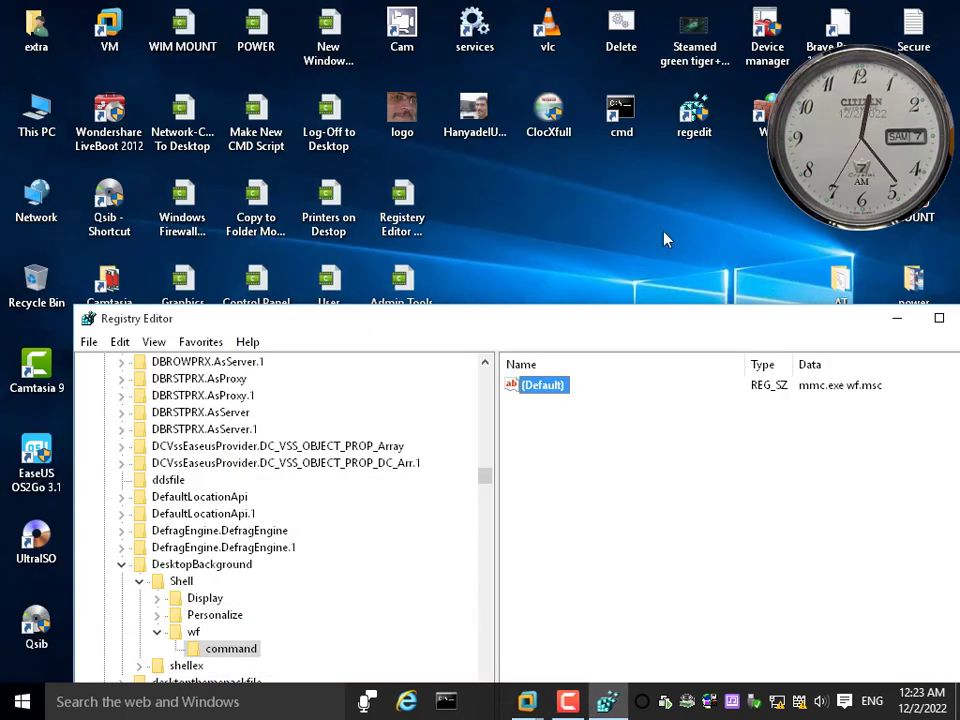
pyautogui.rightClick(511, 207)
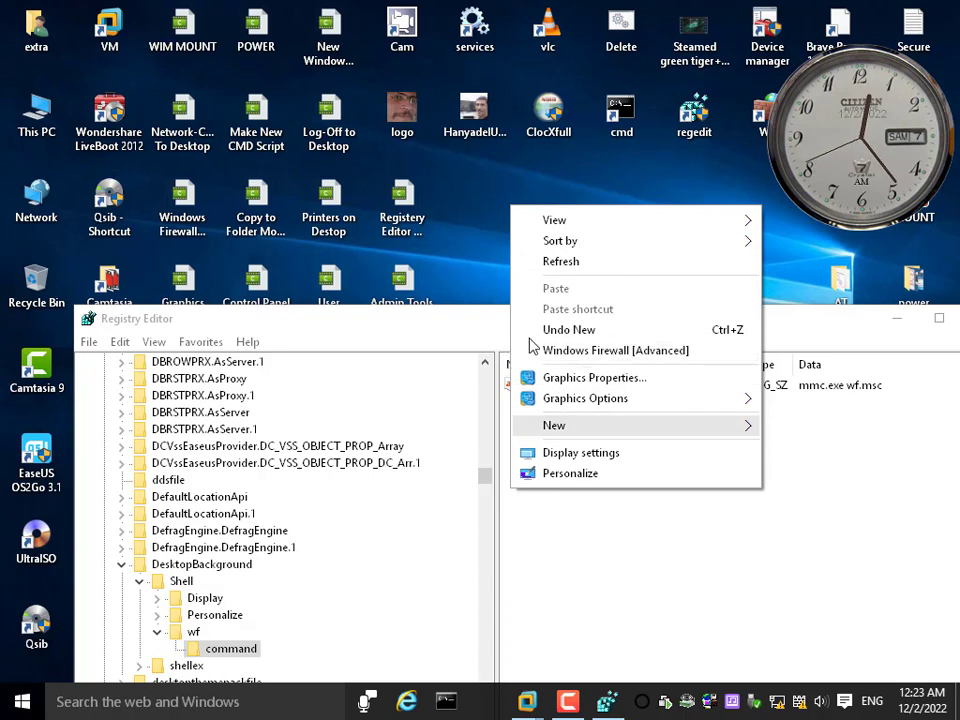
pyautogui.click(530, 584)
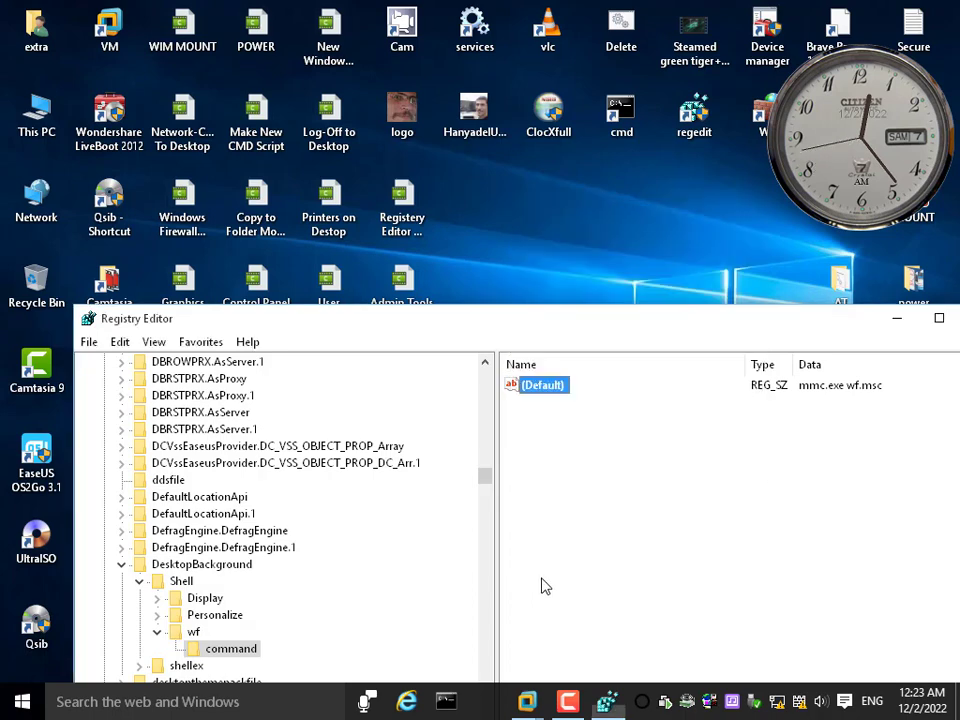
# - Add a string value named icon to the wf key
pyautogui.click(193, 634)
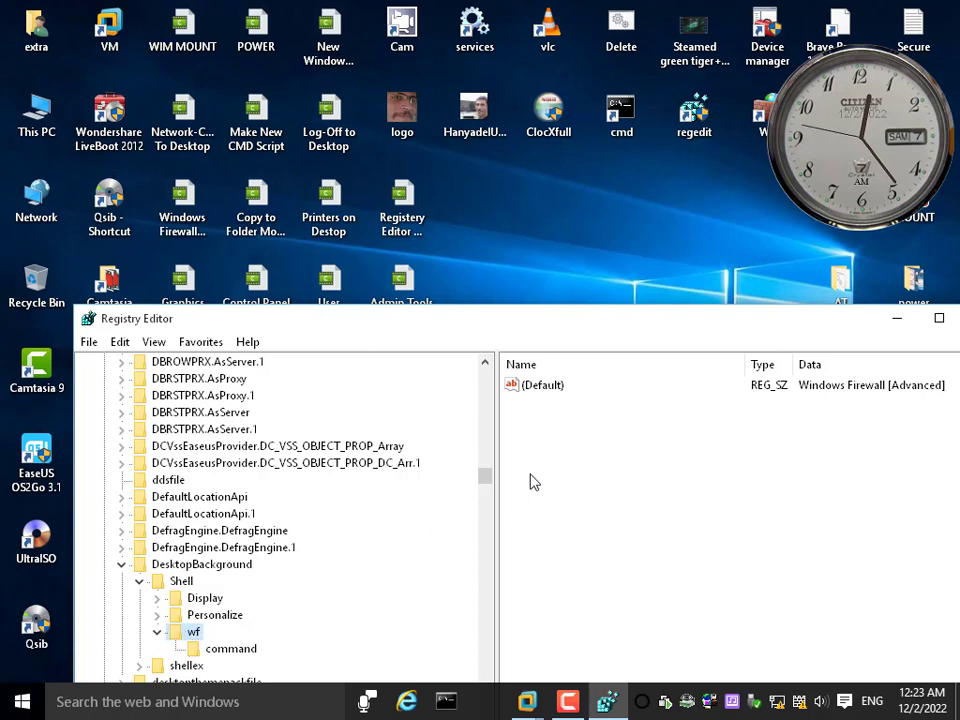
pyautogui.rightClick(561, 452)
pyautogui.moveTo(615, 468)
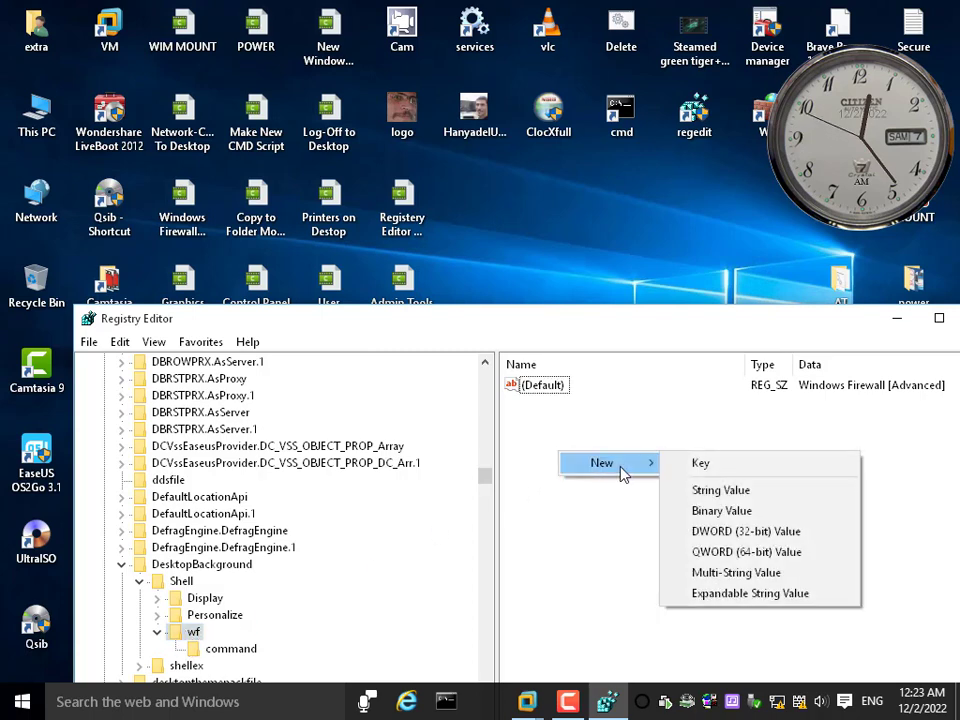
pyautogui.click(748, 490)
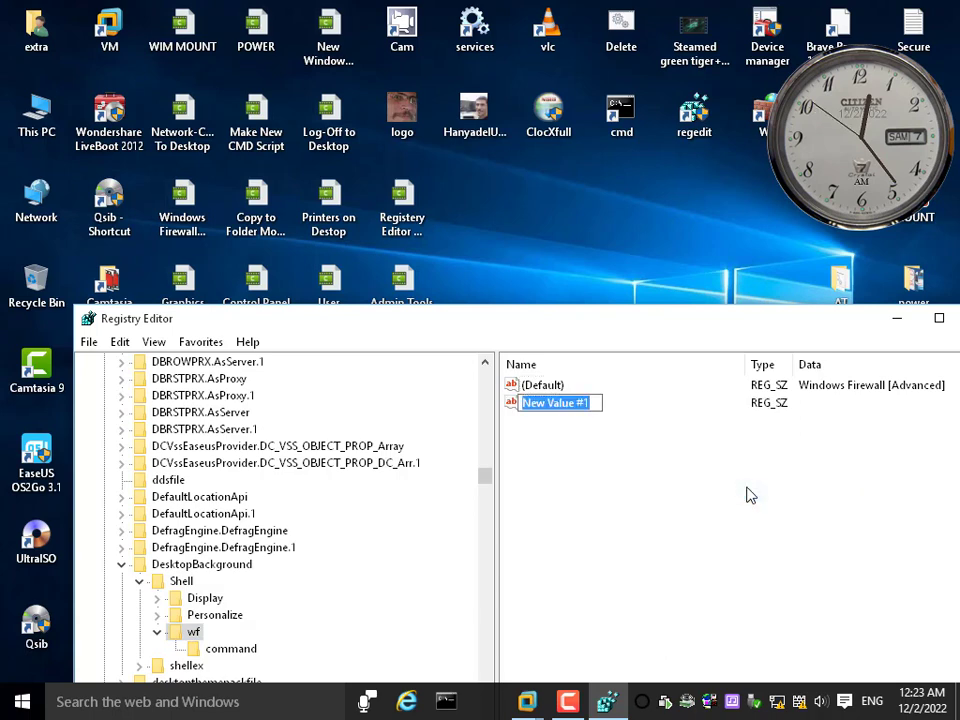
pyautogui.write('icon')
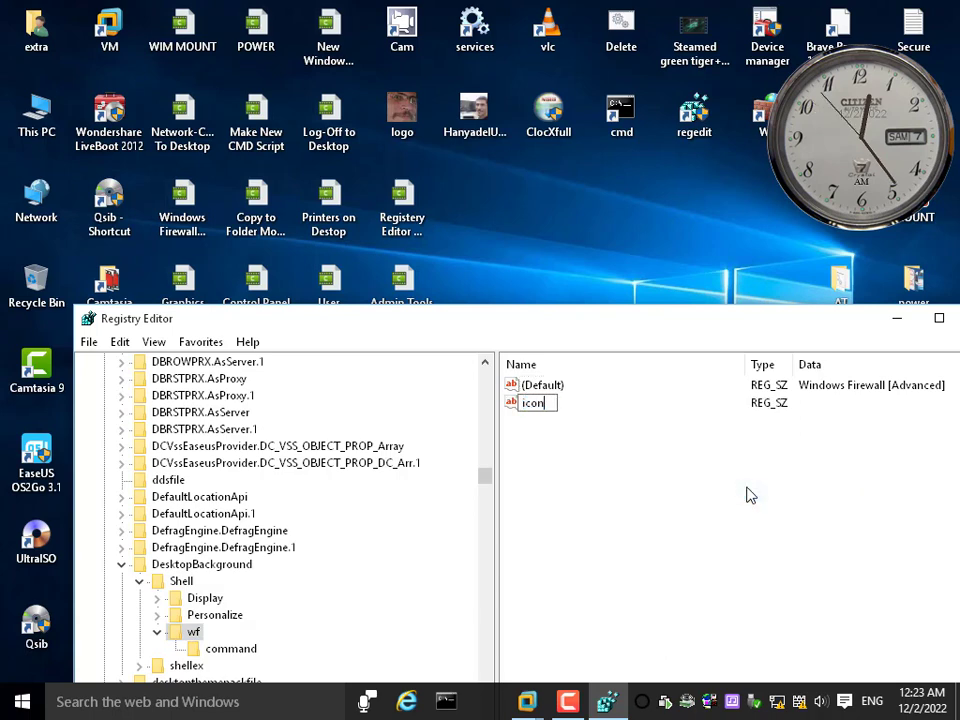
pyautogui.press('Return')
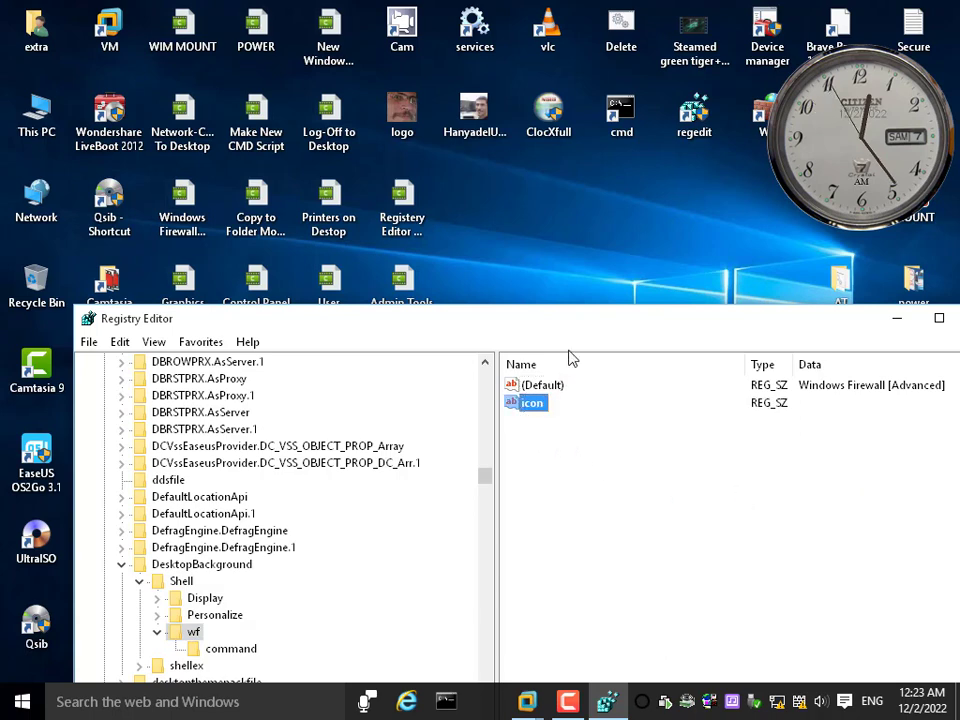
# - Set the value data of the wf key's icon string to "authfwgp.dll,-101"
pyautogui.moveTo(566, 328); pyautogui.dragTo(557, 278)
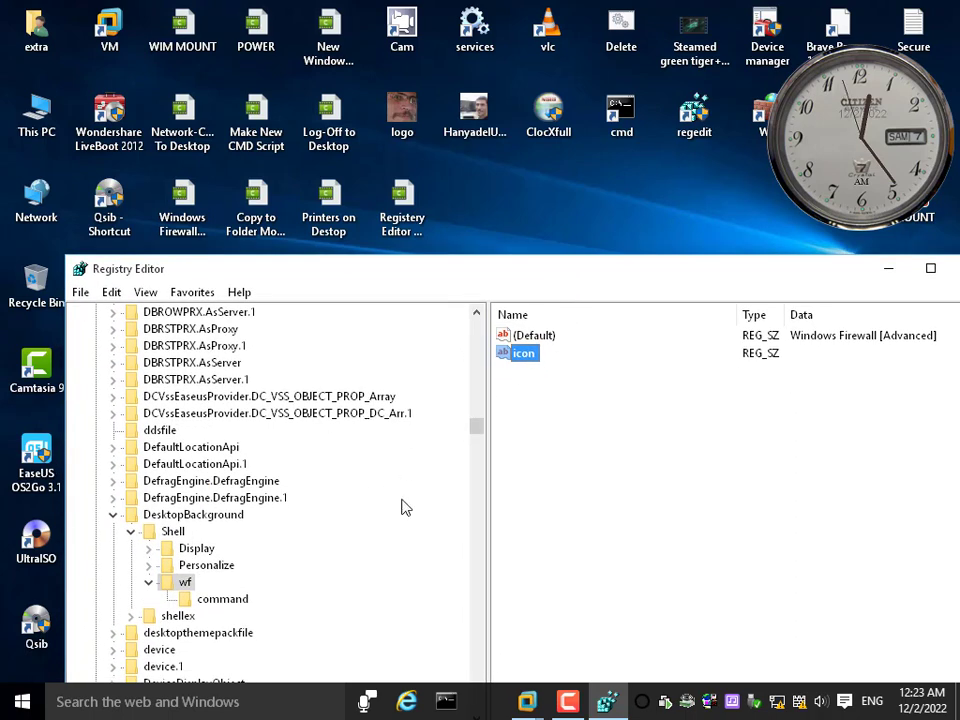
pyautogui.doubleClick(527, 358)
pyautogui.moveTo(373, 358); pyautogui.dragTo(632, 392)
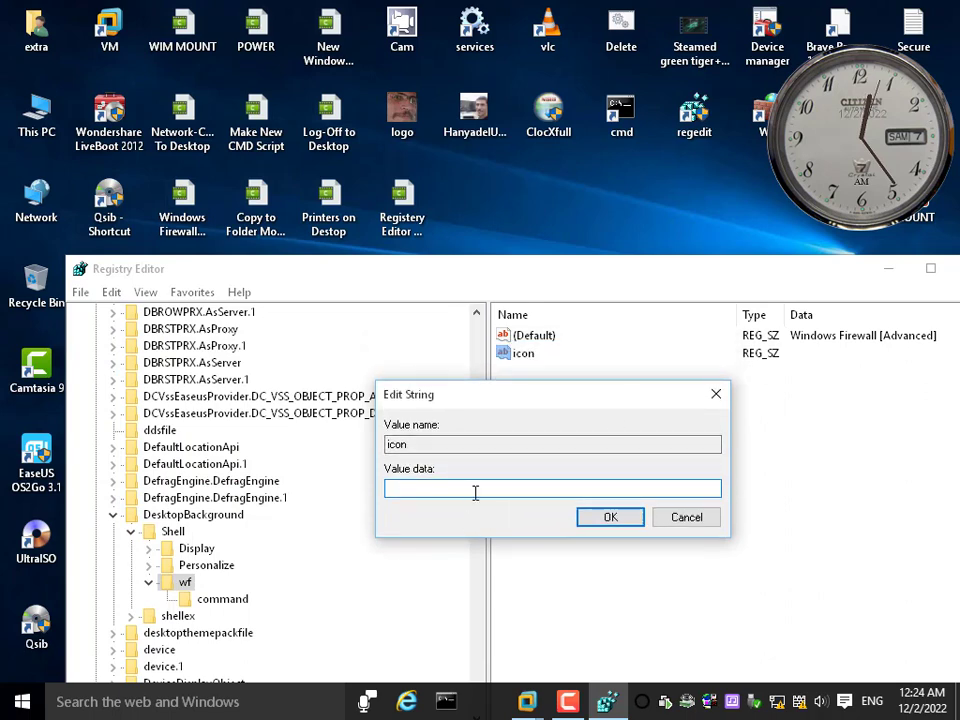
pyautogui.write('auth')
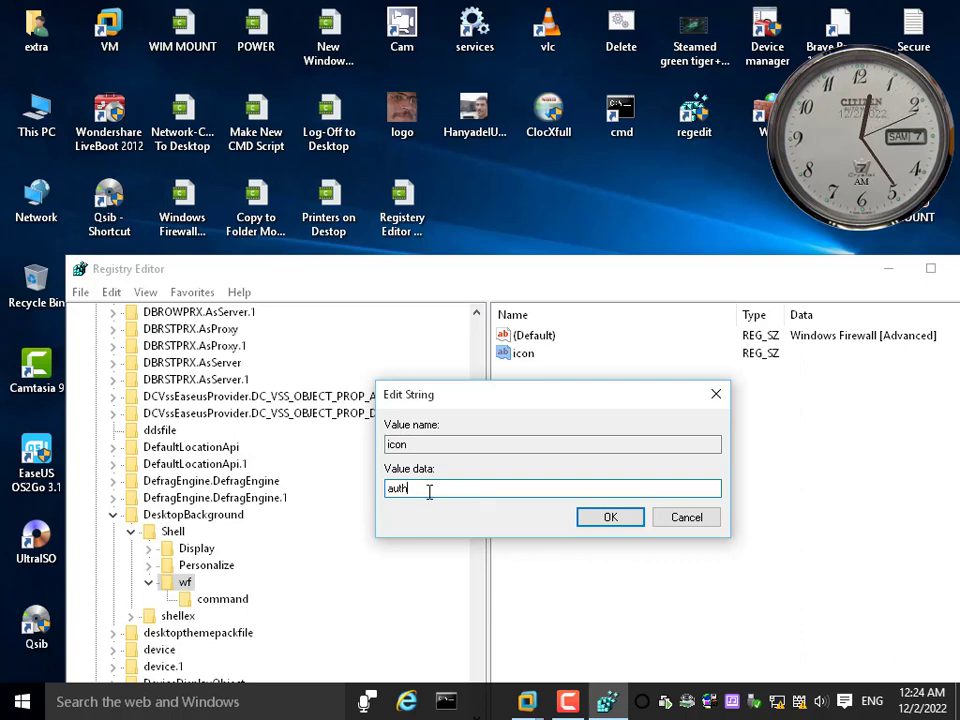
pyautogui.write('fwgp')
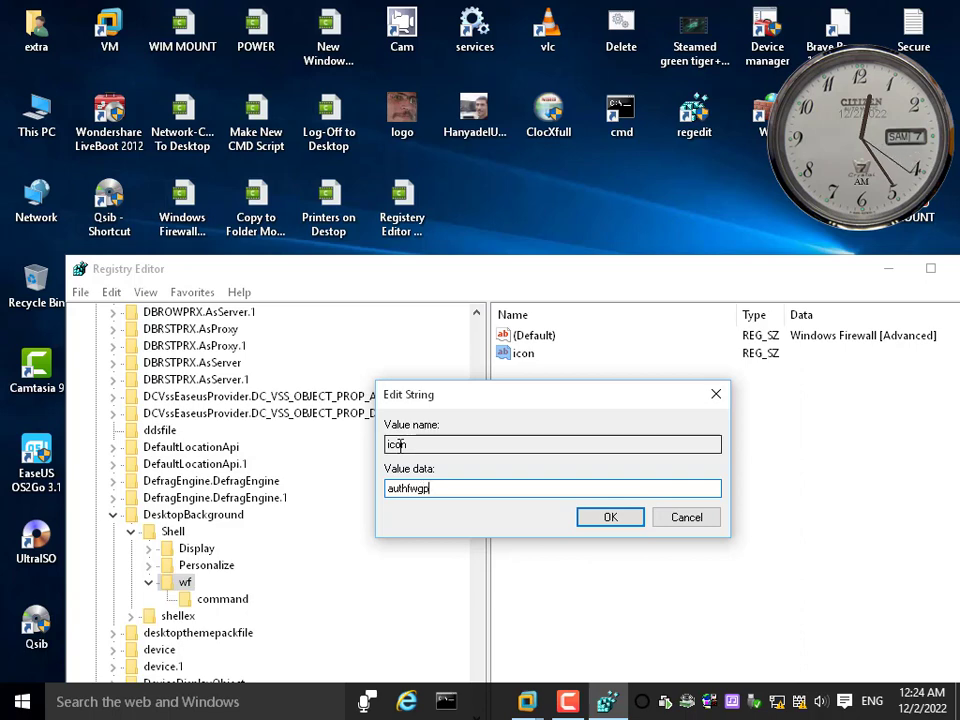
pyautogui.write('.dll,-')
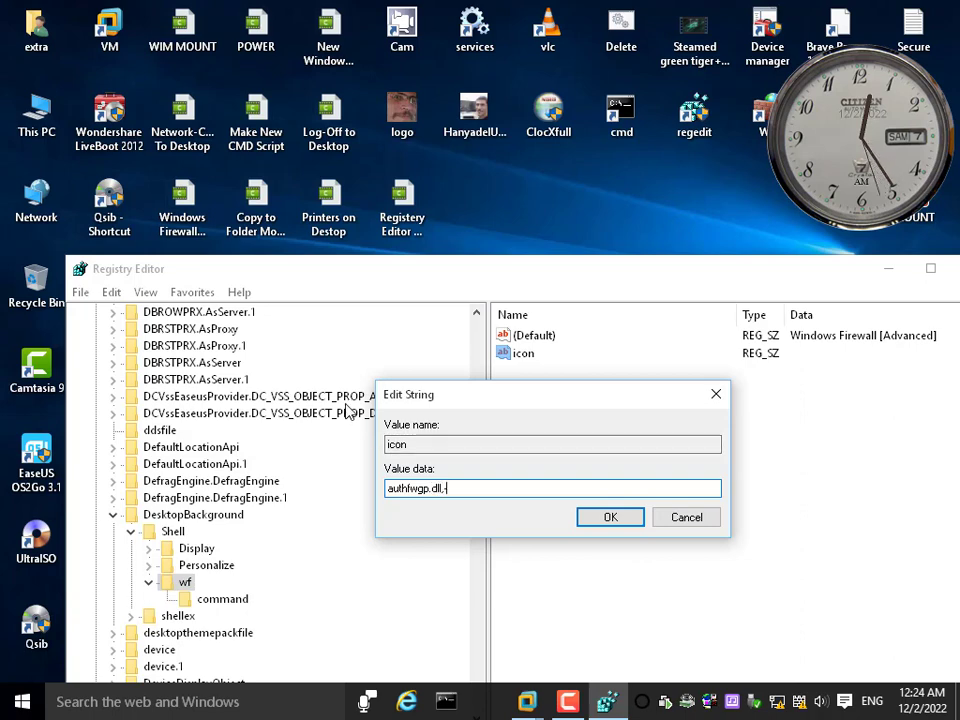
pyautogui.write('101')
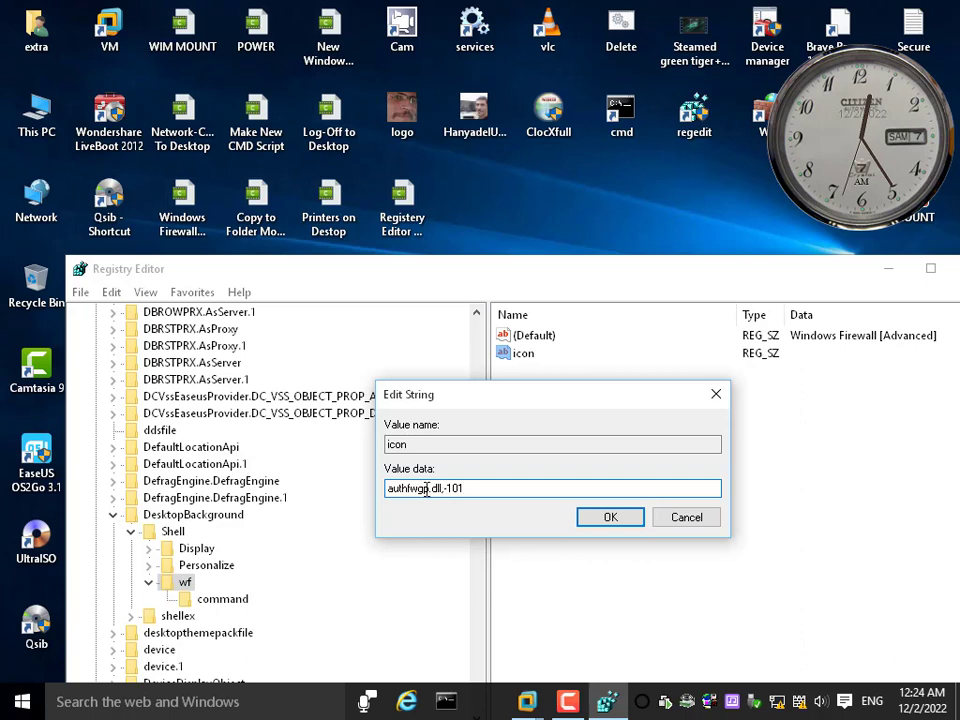
pyautogui.click(604, 517)
# - Test the Windows Firewall [Advanced] entry of the desktop context menu, close the firewall console, and check the entry's icon again
pyautogui.rightClick(503, 190)
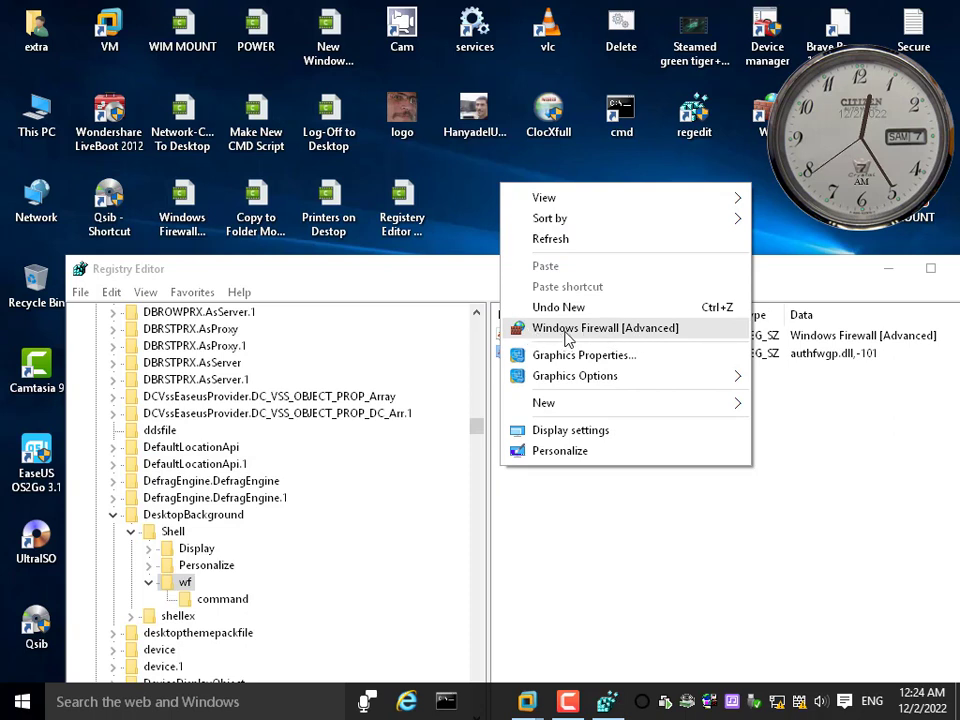
pyautogui.click(567, 334)
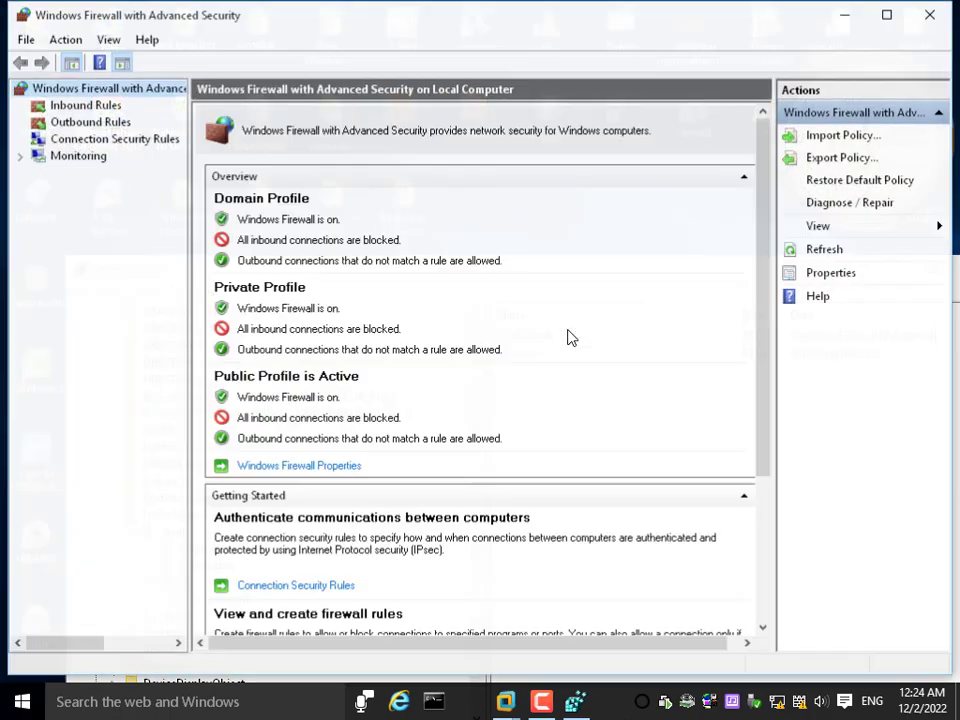
pyautogui.click(925, 16)
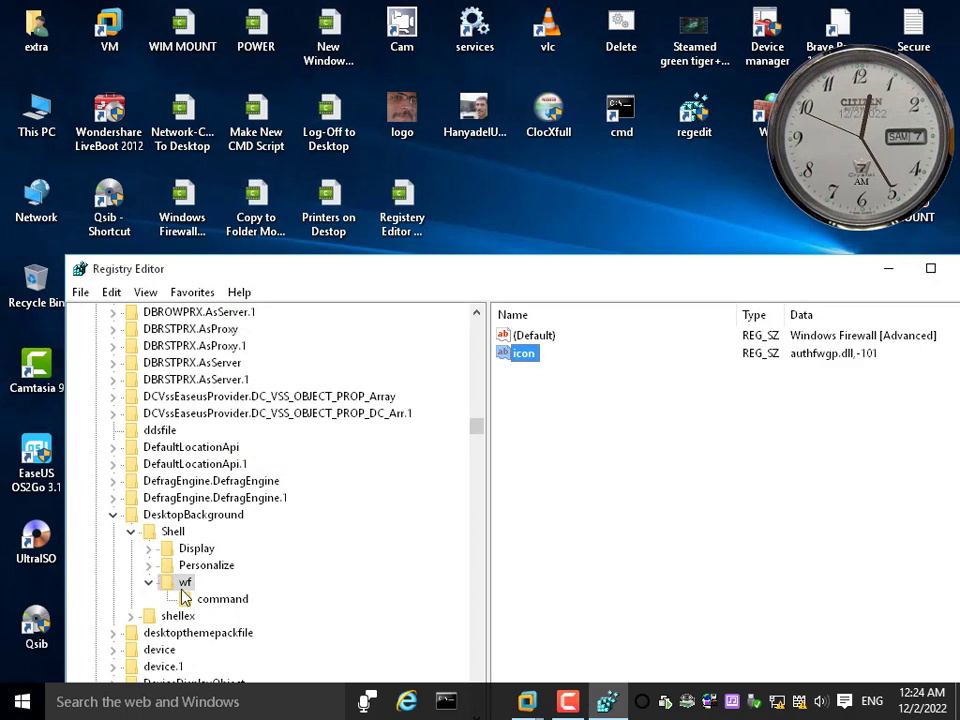
pyautogui.click(473, 174)
pyautogui.rightClick(473, 174)
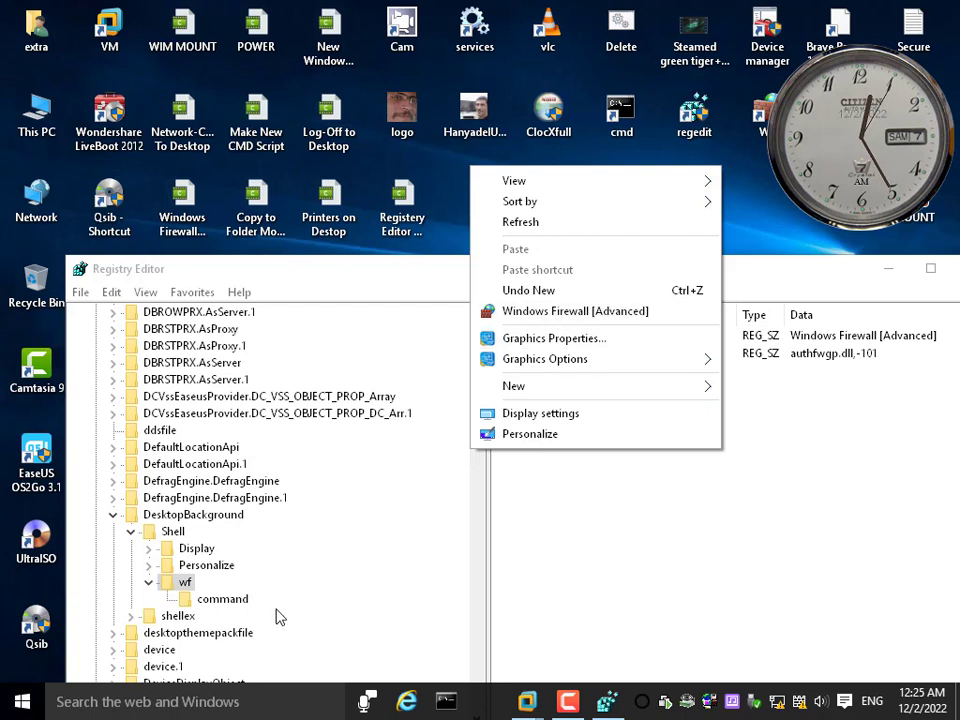
# - Start exporting the wf key to a registration file
pyautogui.rightClick(183, 591)
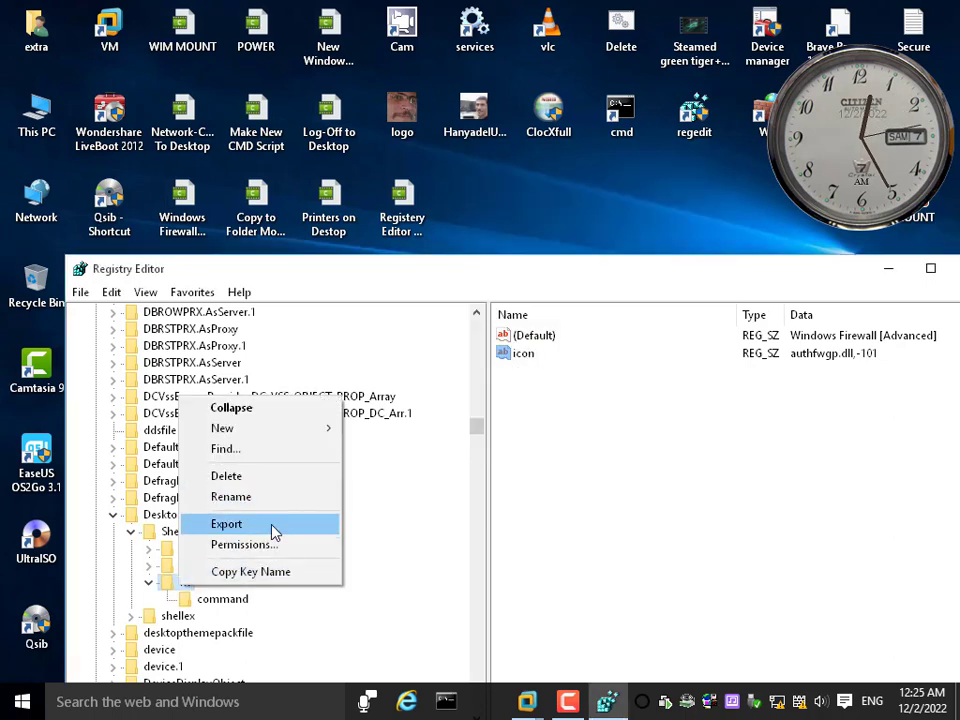
pyautogui.click(253, 527)
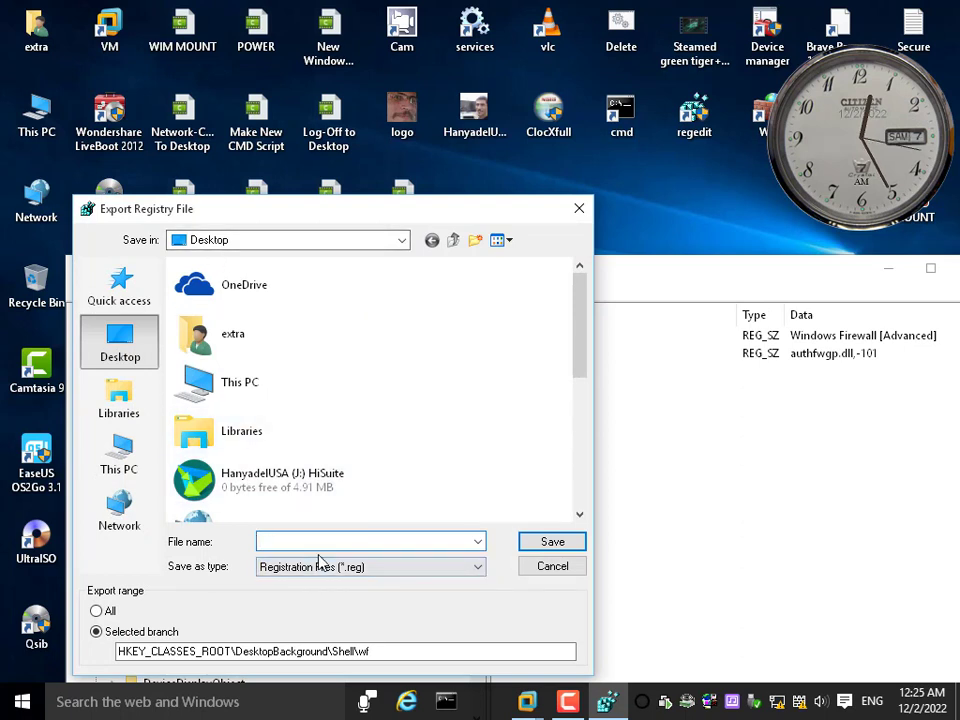
pyautogui.write('W')
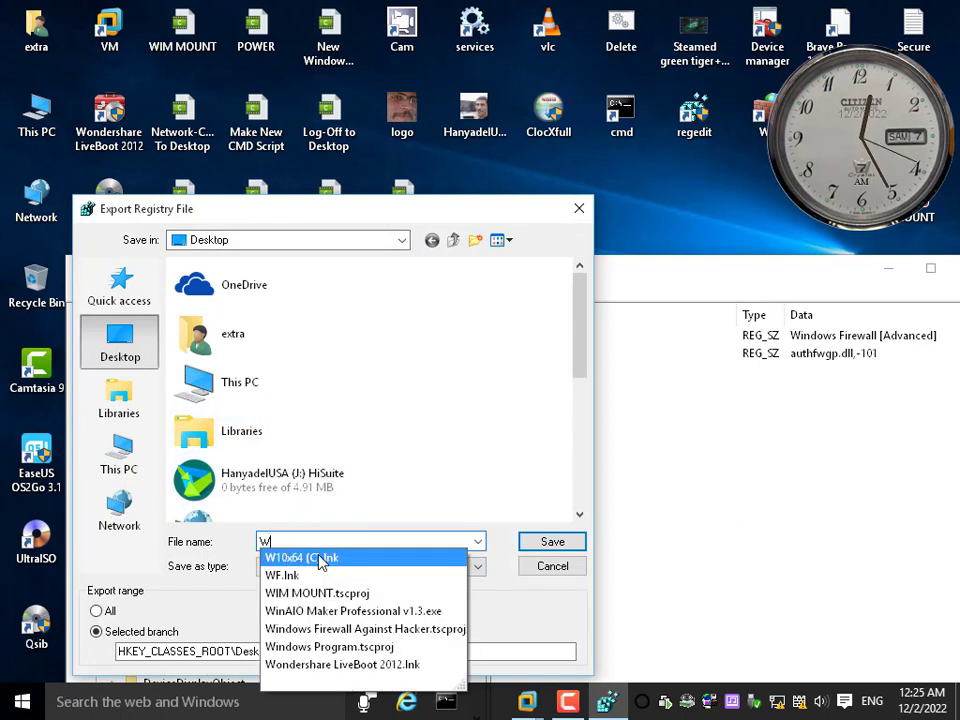
pyautogui.write('indows')
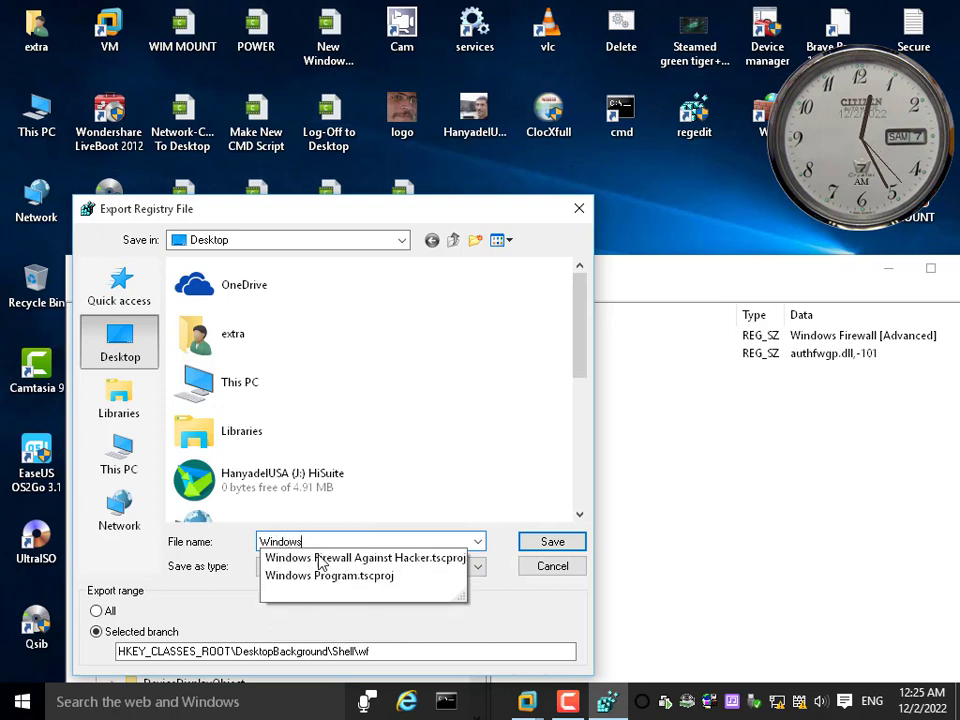
pyautogui.press('BackSpace')
pyautogui.press('BackSpace')
pyautogui.press('BackSpace')
pyautogui.press('BackSpace')
pyautogui.press('BackSpace')
pyautogui.press('BackSpace')
pyautogui.press('BackSpace')
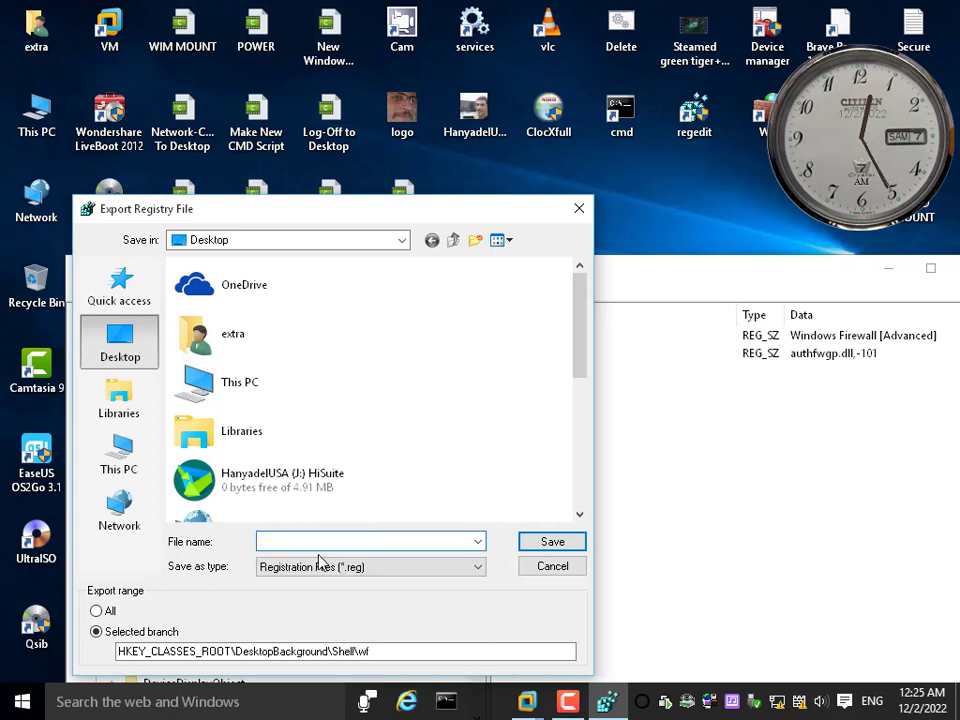
# - Save the exported wf branch on the desktop under the file name "Firewall on desktop"
pyautogui.write('Fire')
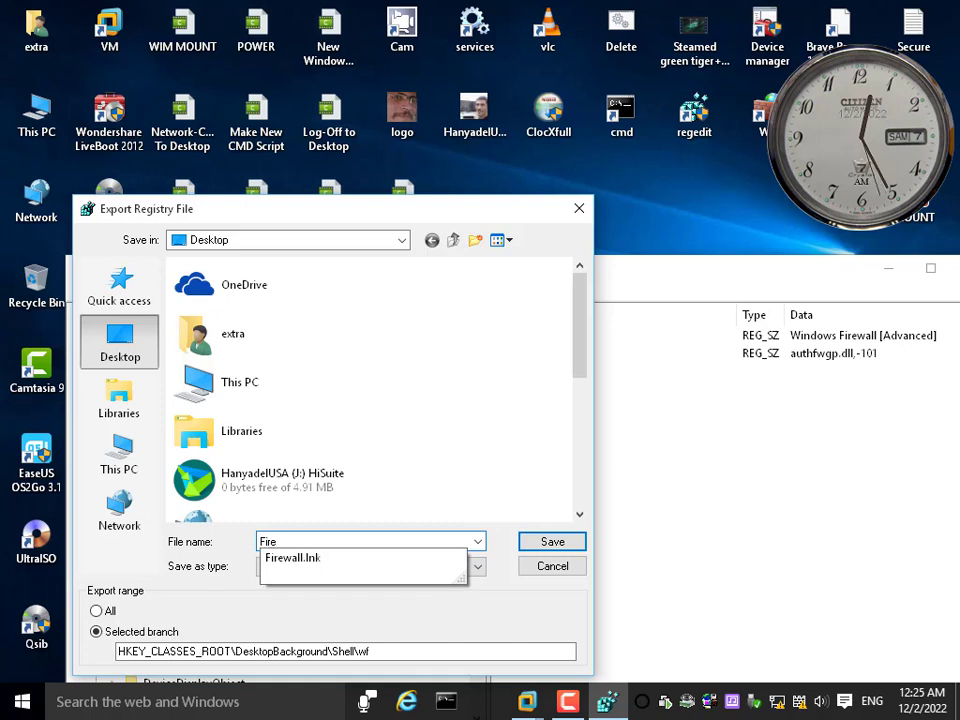
pyautogui.write('wall ')
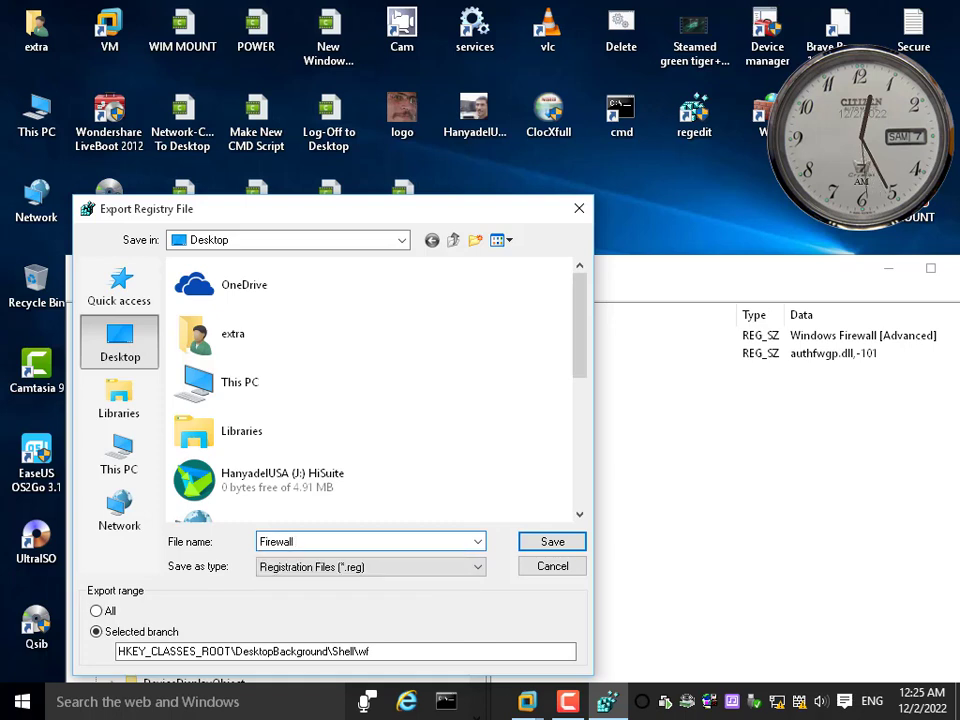
pyautogui.write('on desktop')
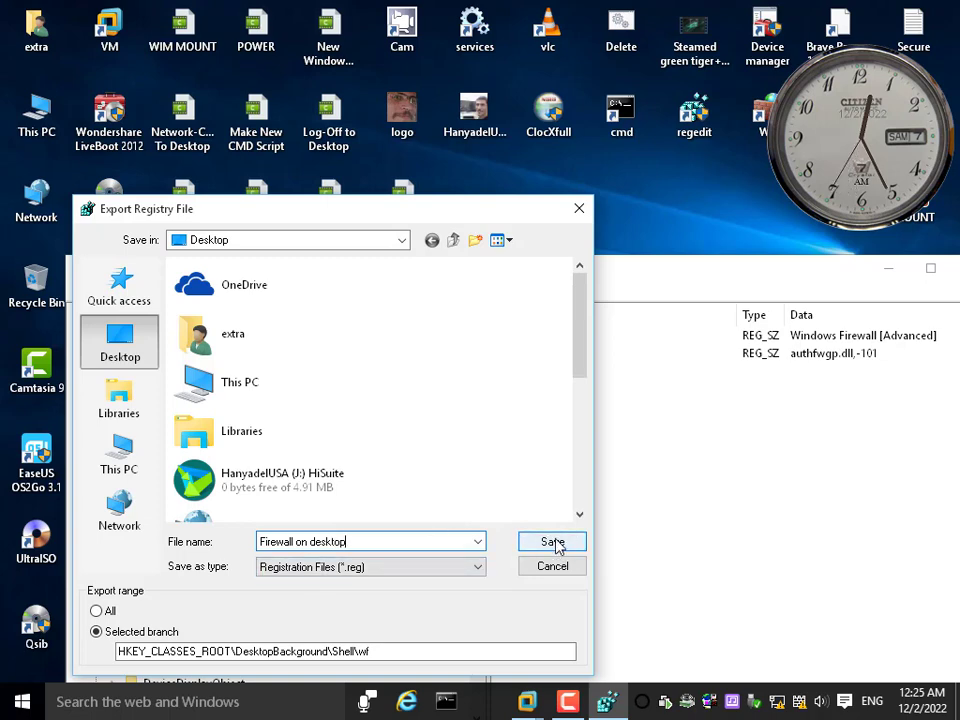
# - Collapse the wf, Shell and DesktopBackground keys and close the Registry Editor
pyautogui.moveTo(351, 281); pyautogui.dragTo(668, 253)
pyautogui.moveTo(508, 243); pyautogui.dragTo(697, 206)
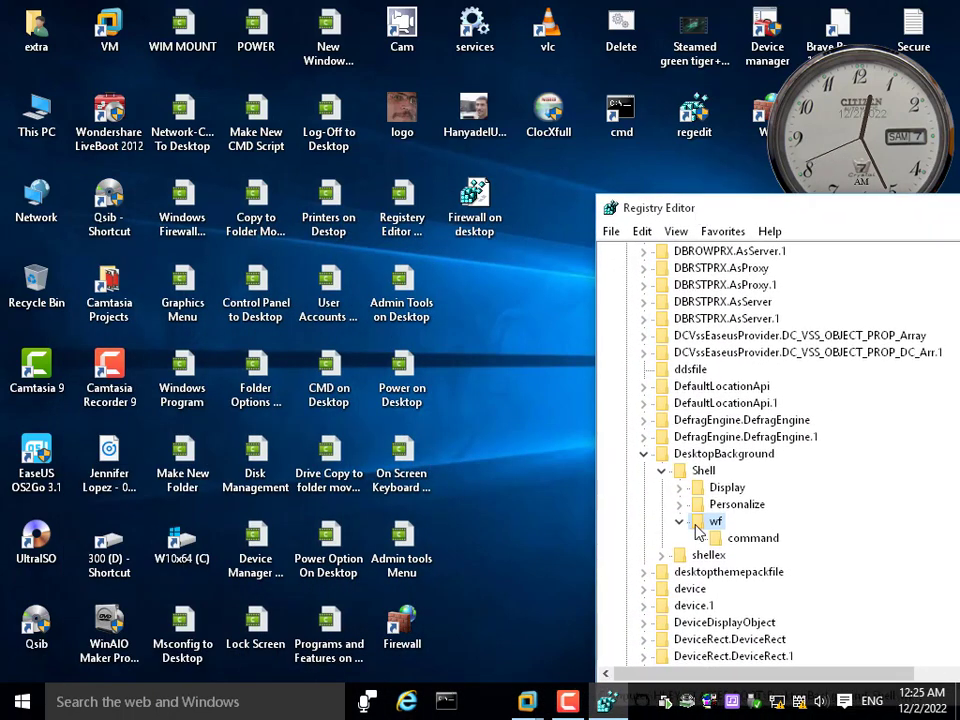
pyautogui.click(680, 521)
pyautogui.click(662, 471)
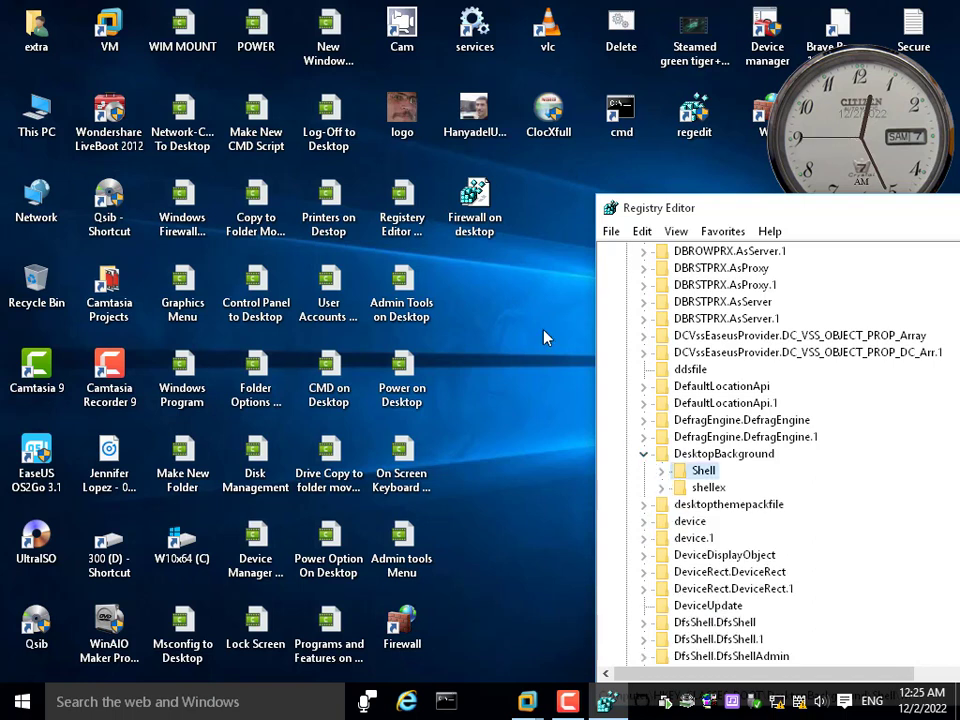
pyautogui.click(644, 453)
pyautogui.doubleClick(611, 215)
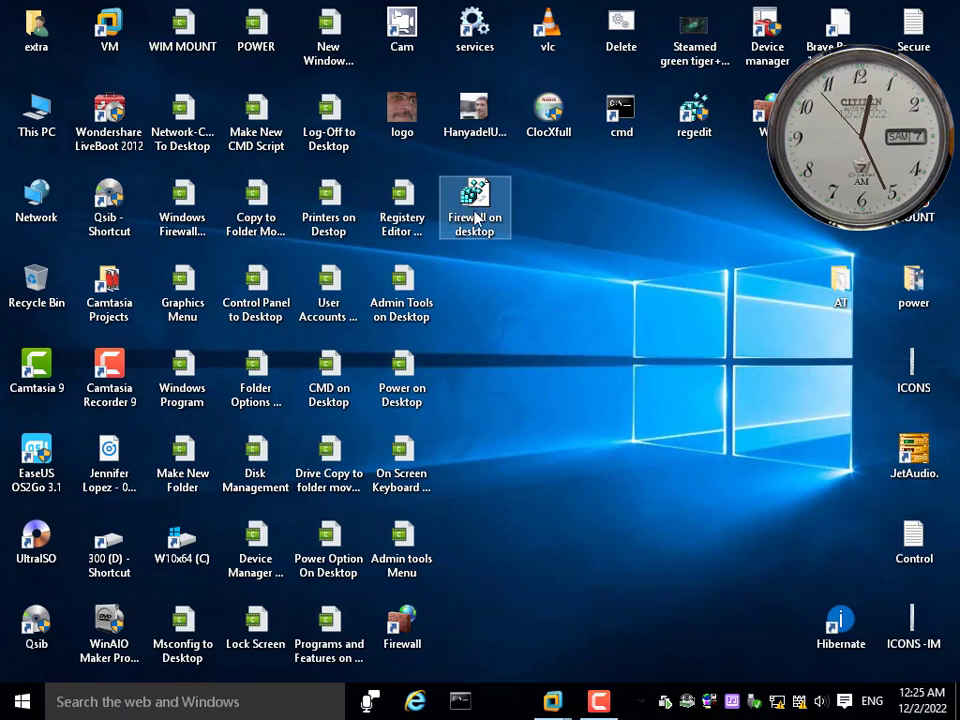
# - Examine the exported Firewall on desktop file and the Windows Firewall [Advanced] entry in the desktop context menu
pyautogui.rightClick(561, 193)
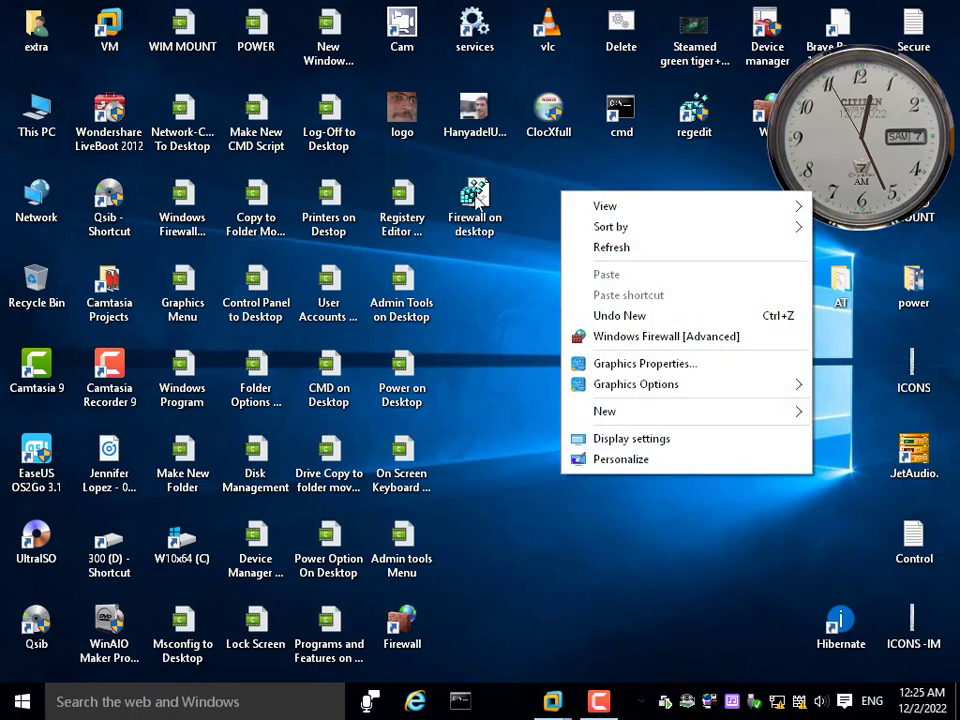
pyautogui.click(480, 200)
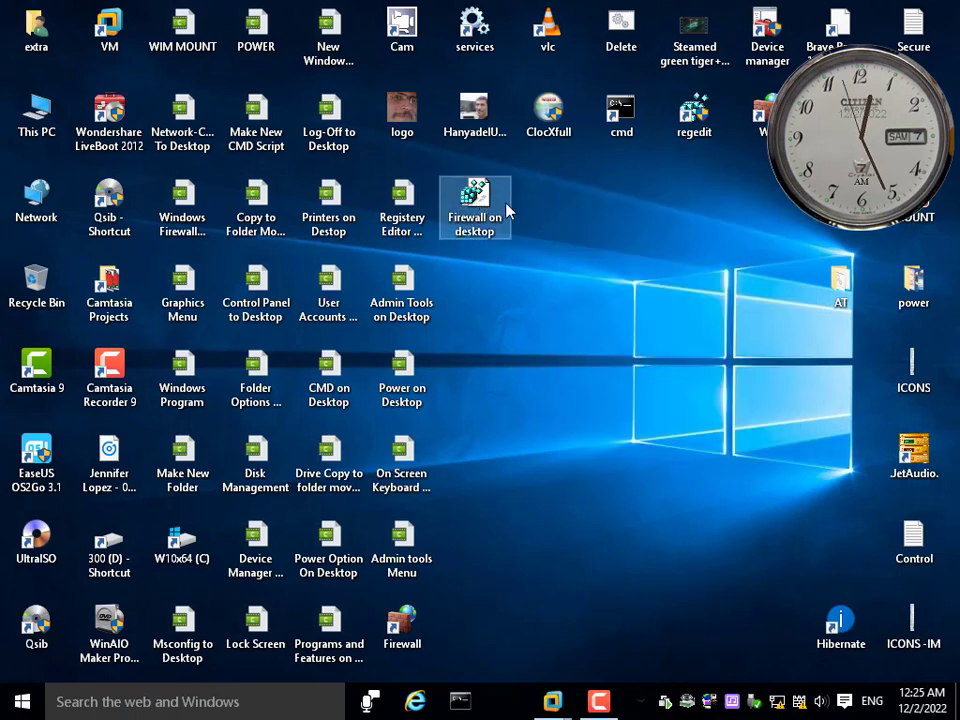
pyautogui.rightClick(553, 216)
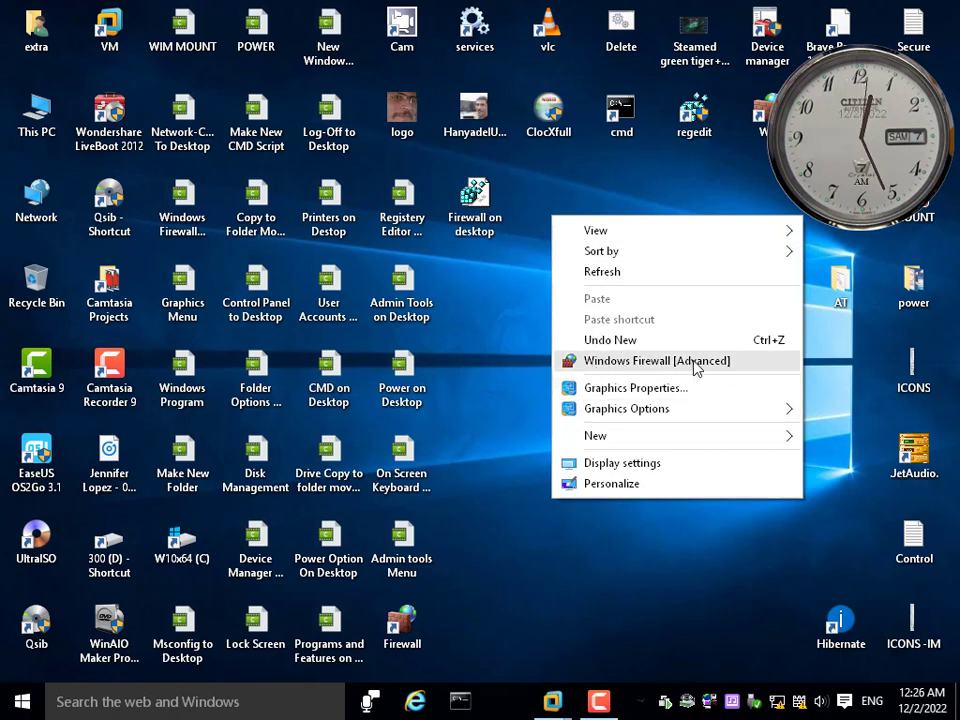
pyautogui.click(510, 324)
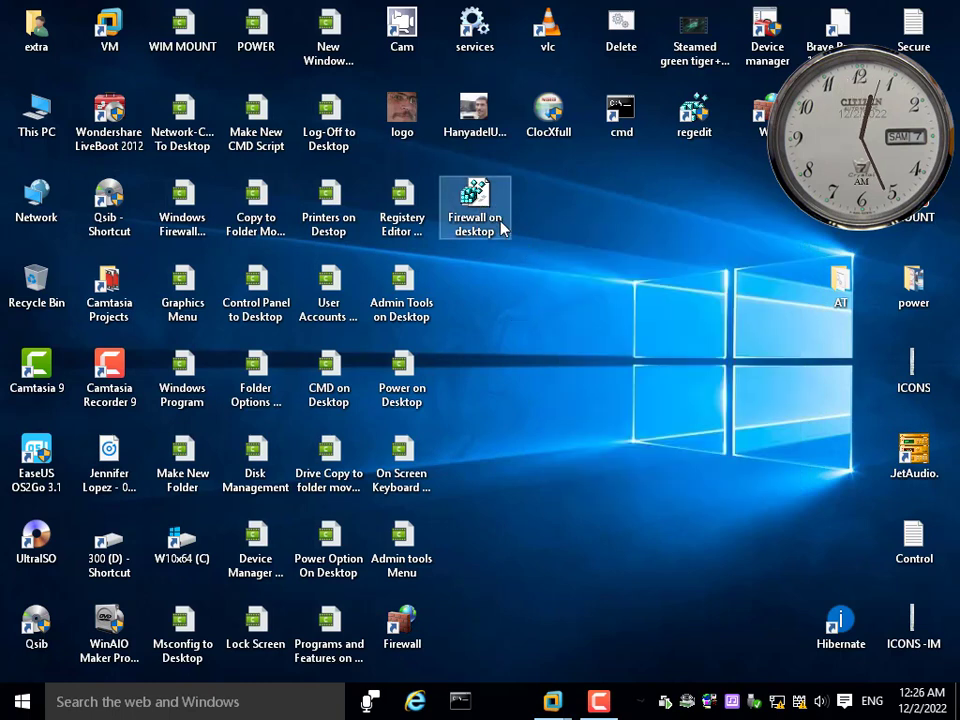
pyautogui.click(503, 229)
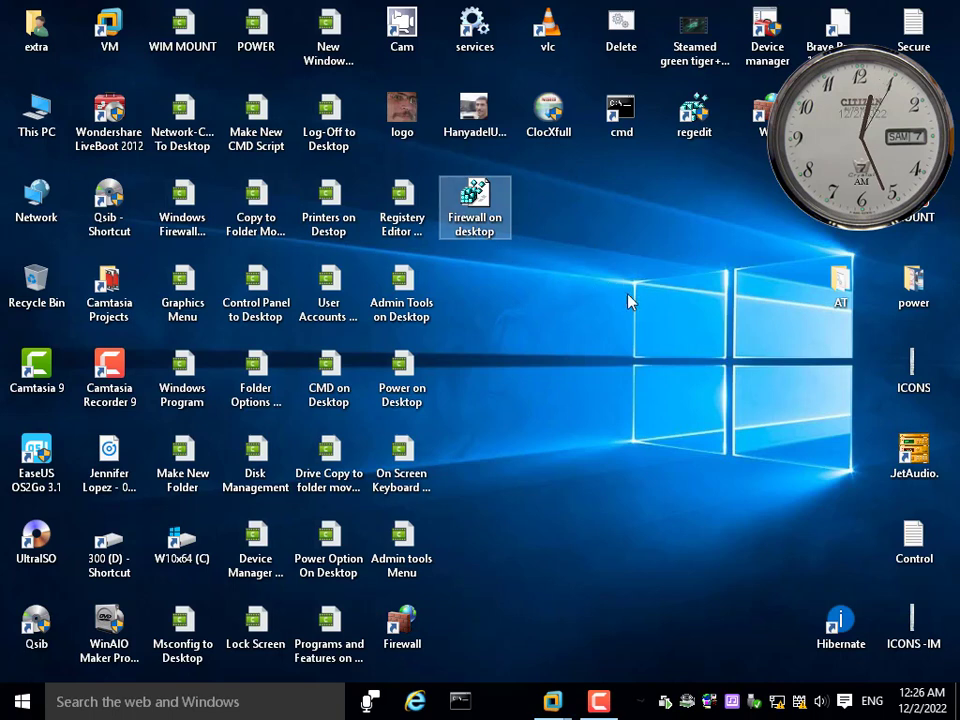
pyautogui.rightClick(573, 294)
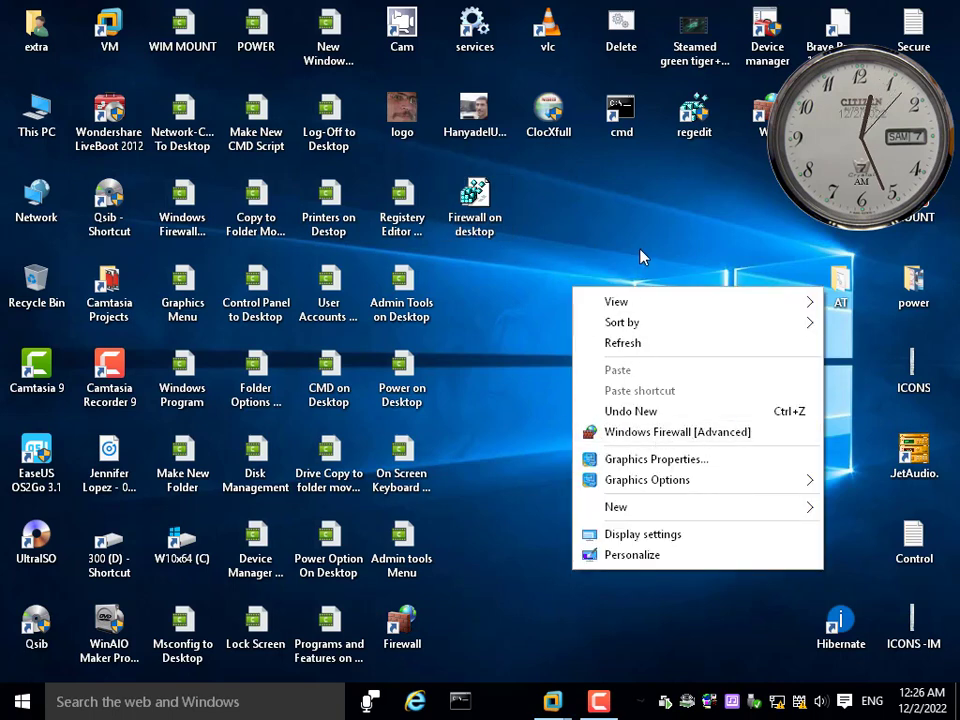
pyautogui.click(604, 245)
# - Create a new Windows Command Script file on the desktop
pyautogui.rightClick(592, 241)
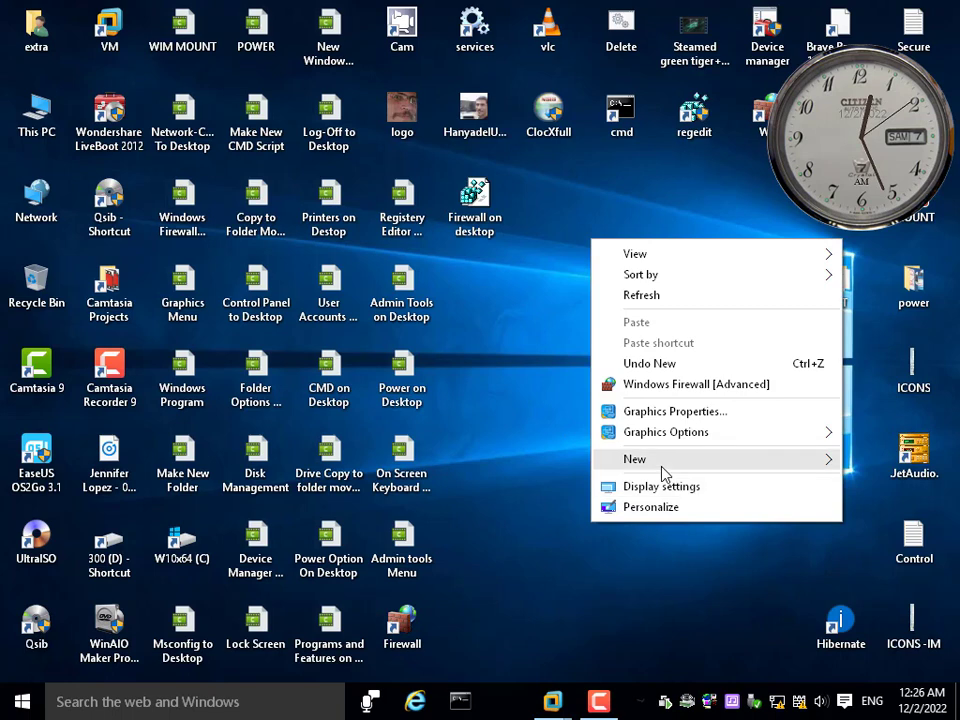
pyautogui.moveTo(665, 466)
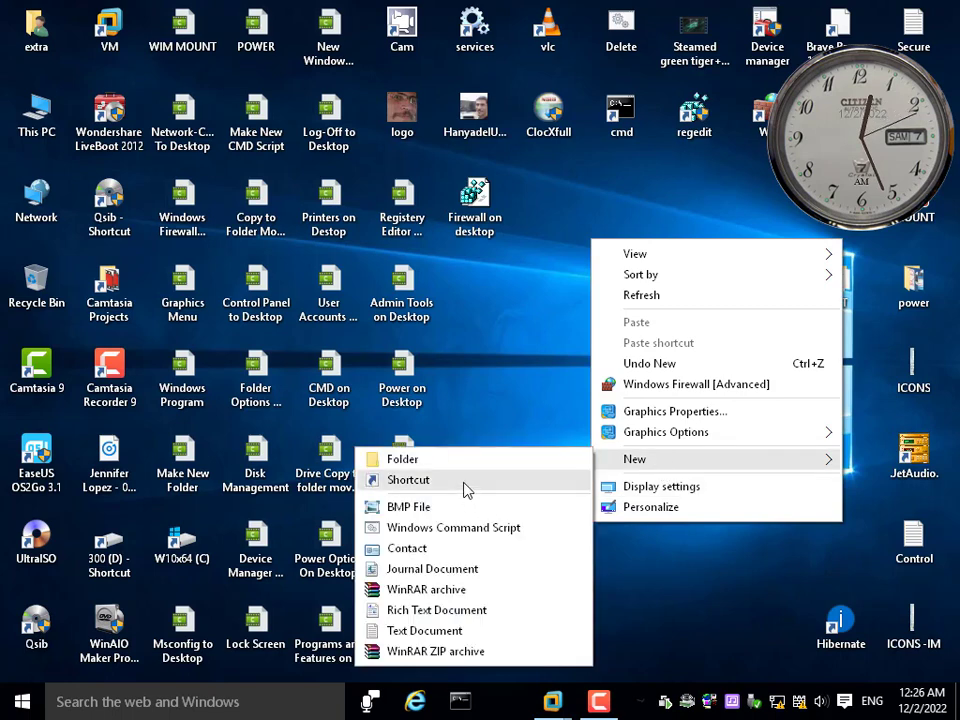
pyautogui.click(470, 527)
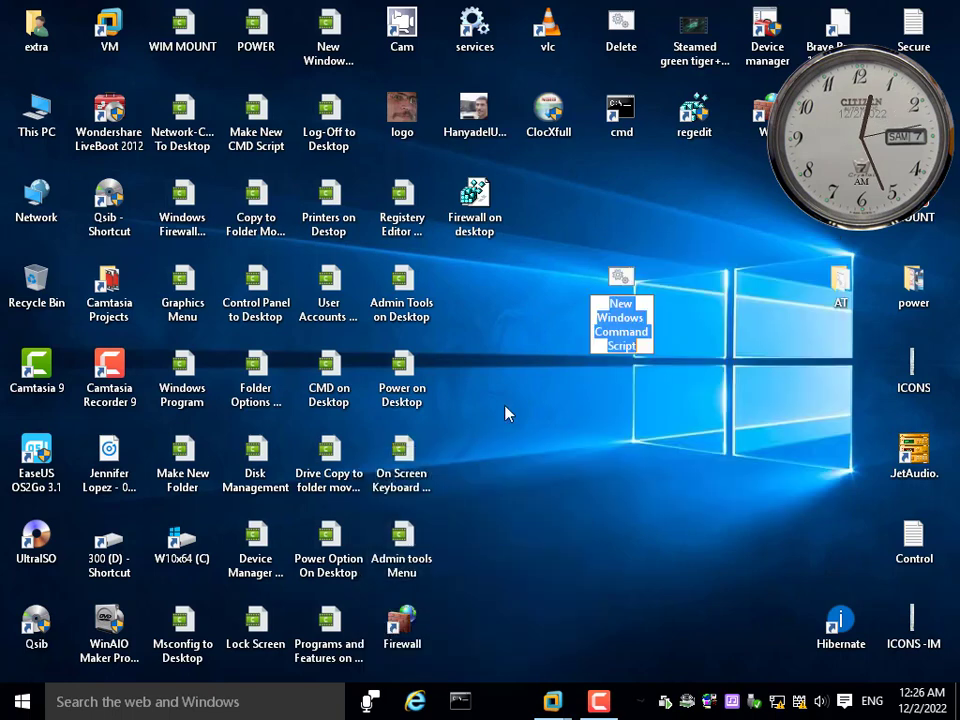
# - Rename the Firewall on desktop registration file to "Windows Firewall on desktop"
pyautogui.click(488, 216)
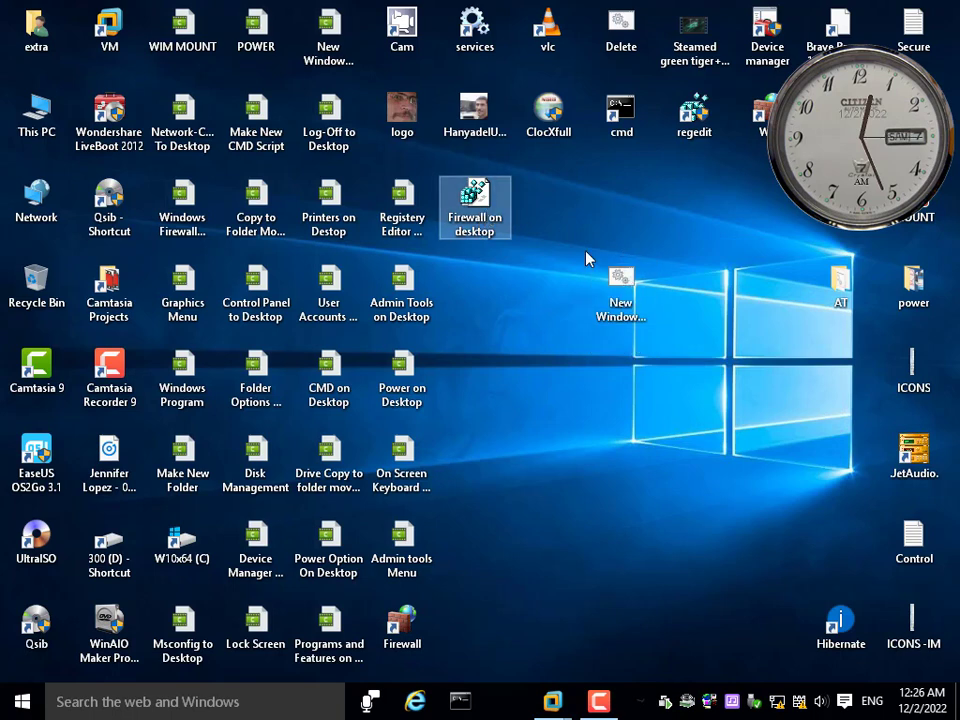
pyautogui.click(478, 231)
pyautogui.rightClick(476, 230)
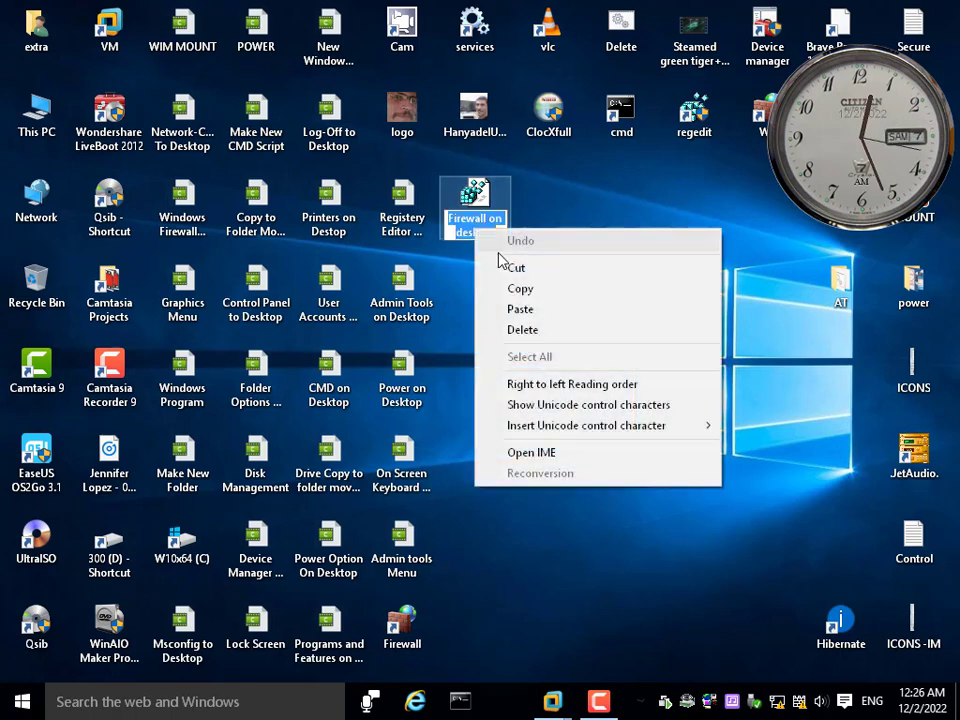
pyautogui.click(450, 218)
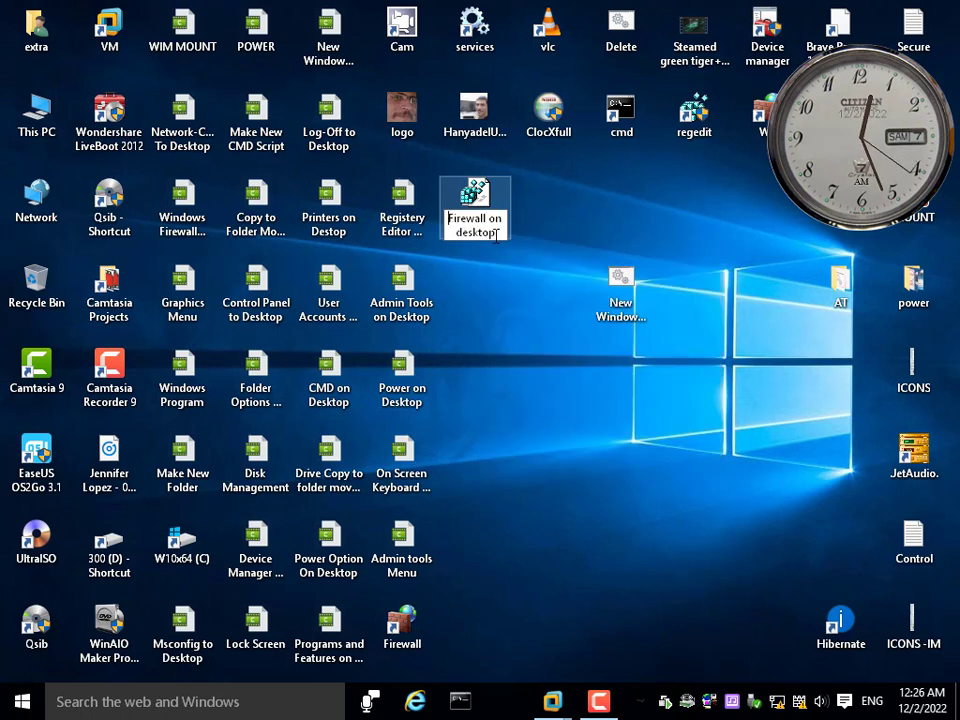
pyautogui.write('Windows')
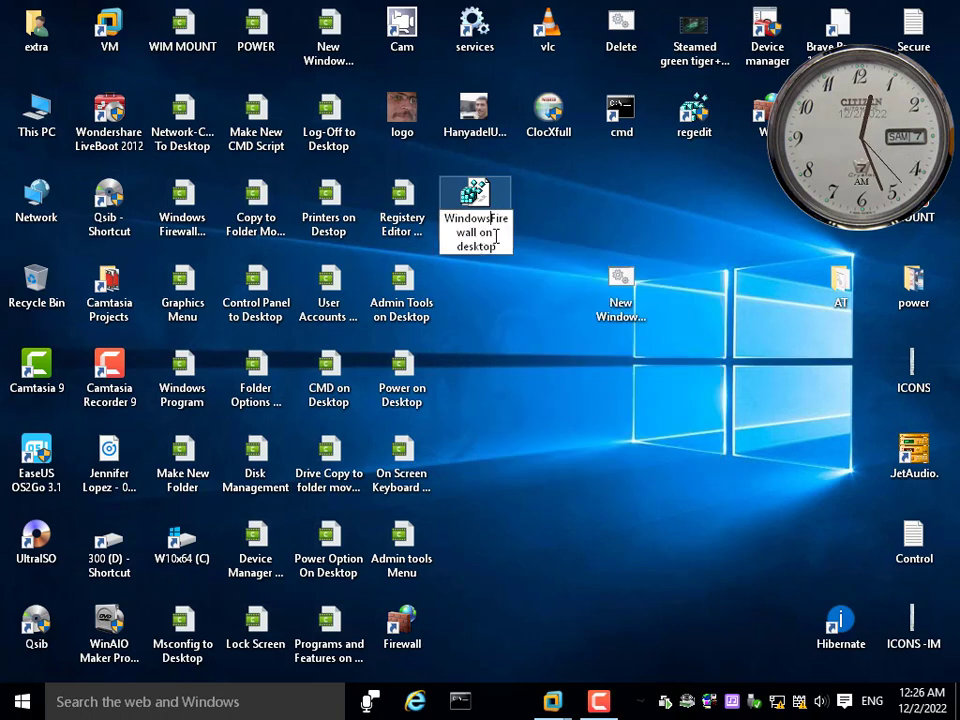
pyautogui.press('Return')
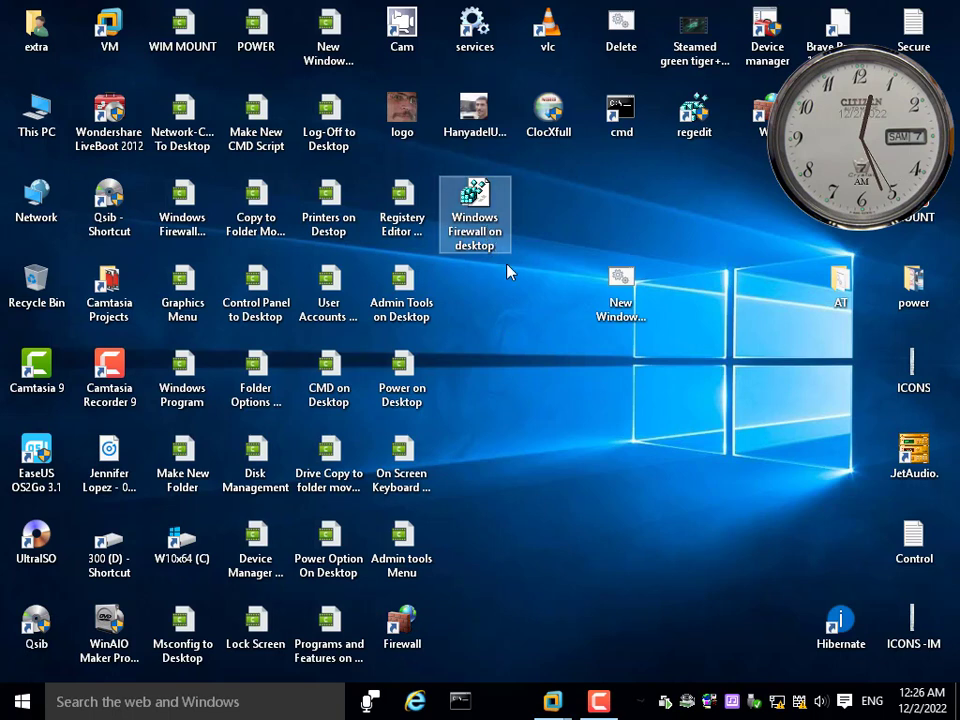
# - Capitalise the last word of the registration file's name so that it reads "Windows Firewall on Desktop"
pyautogui.click(461, 247)
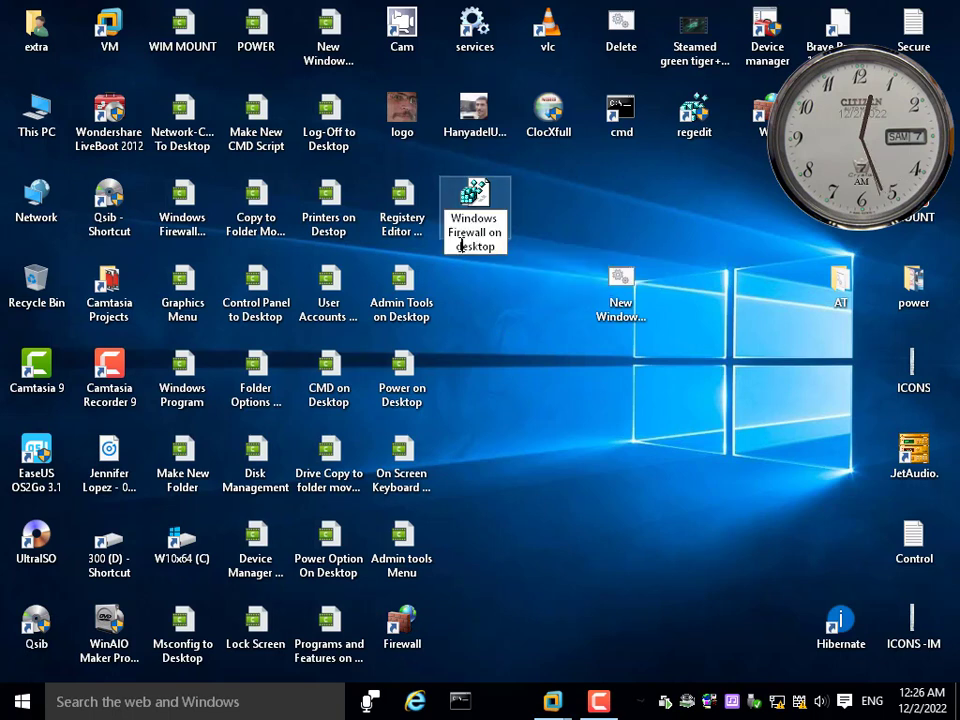
pyautogui.moveTo(458, 246); pyautogui.dragTo(465, 242)
pyautogui.write('D')
pyautogui.click(616, 292)
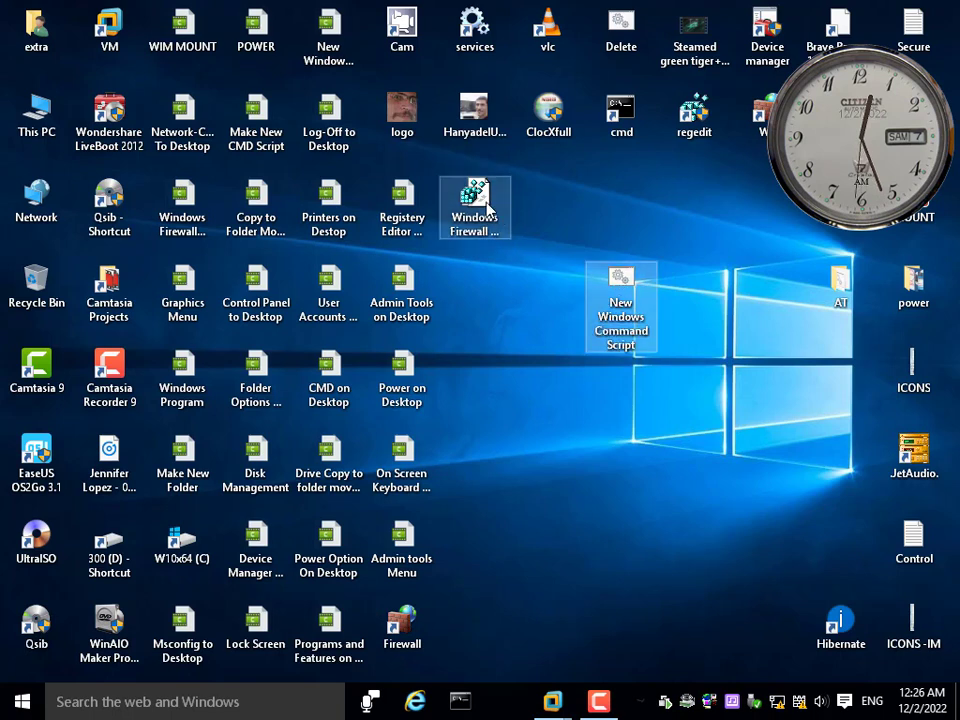
# - Copy the registration file's name and rename the new command script as "Windows Firewall on Desktop Delete"
pyautogui.click(481, 234)
pyautogui.click(481, 234)
pyautogui.rightClick(481, 234)
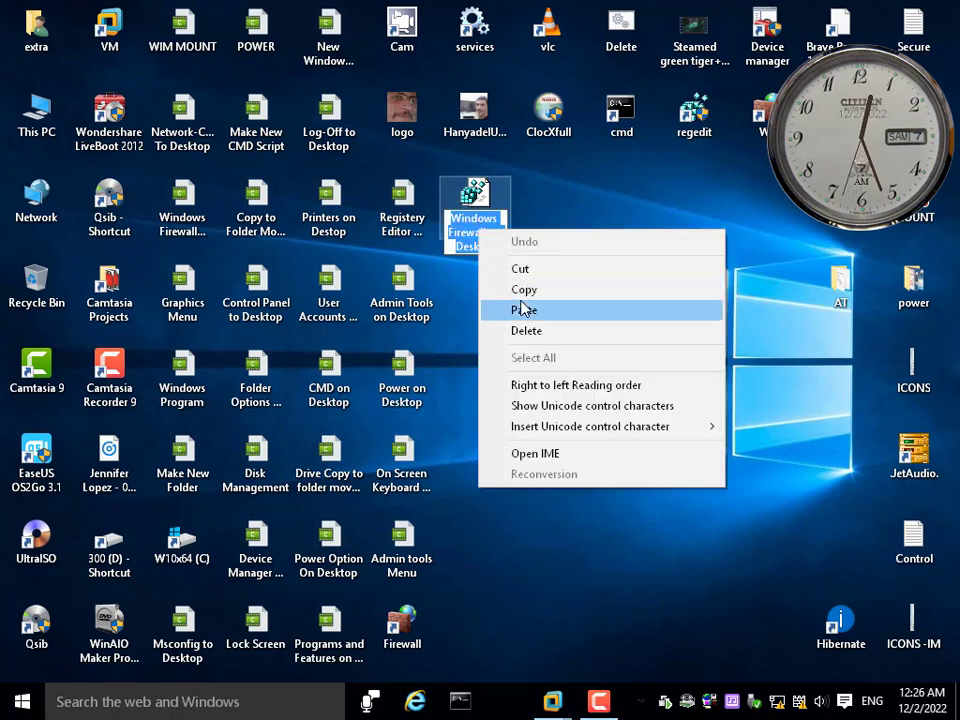
pyautogui.click(523, 289)
pyautogui.click(616, 306)
pyautogui.click(616, 306)
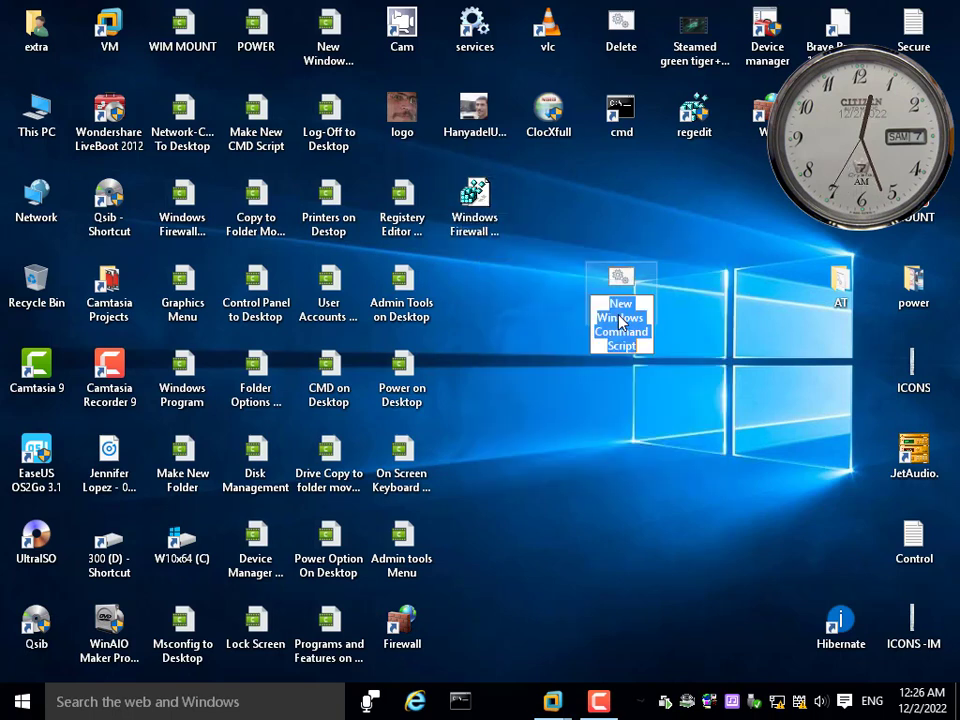
pyautogui.rightClick(618, 312)
pyautogui.click(651, 396)
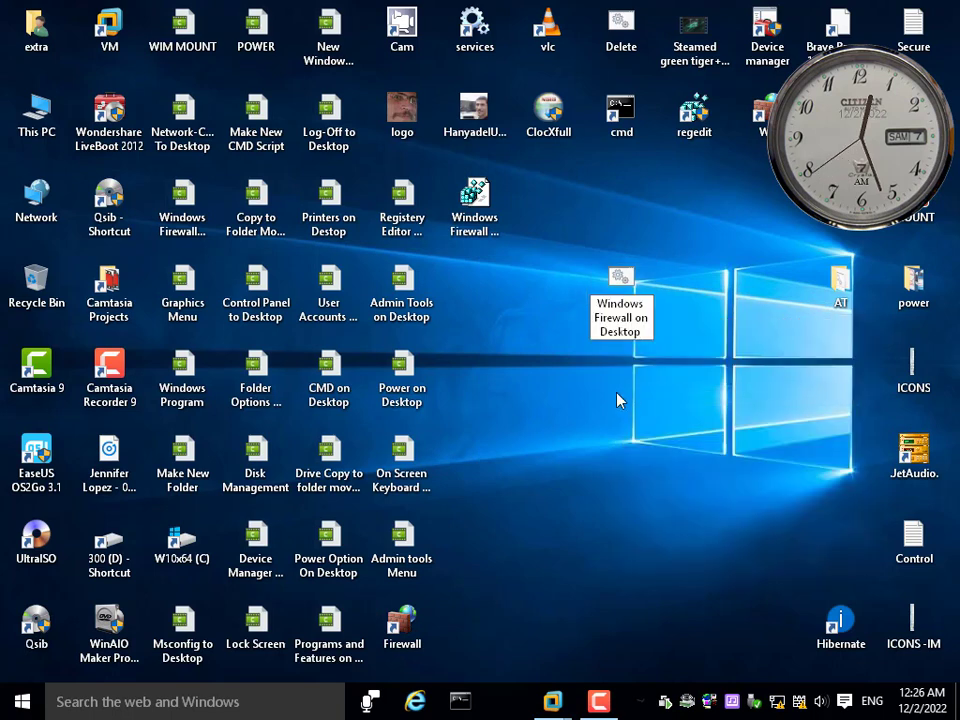
pyautogui.write('Delete')
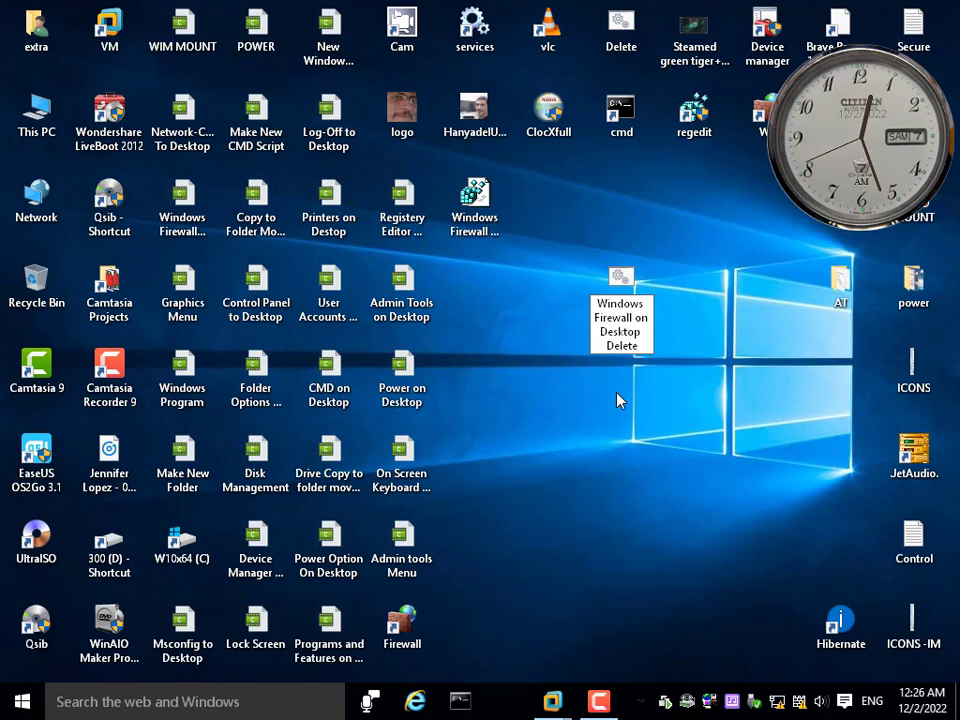
pyautogui.press('Return')
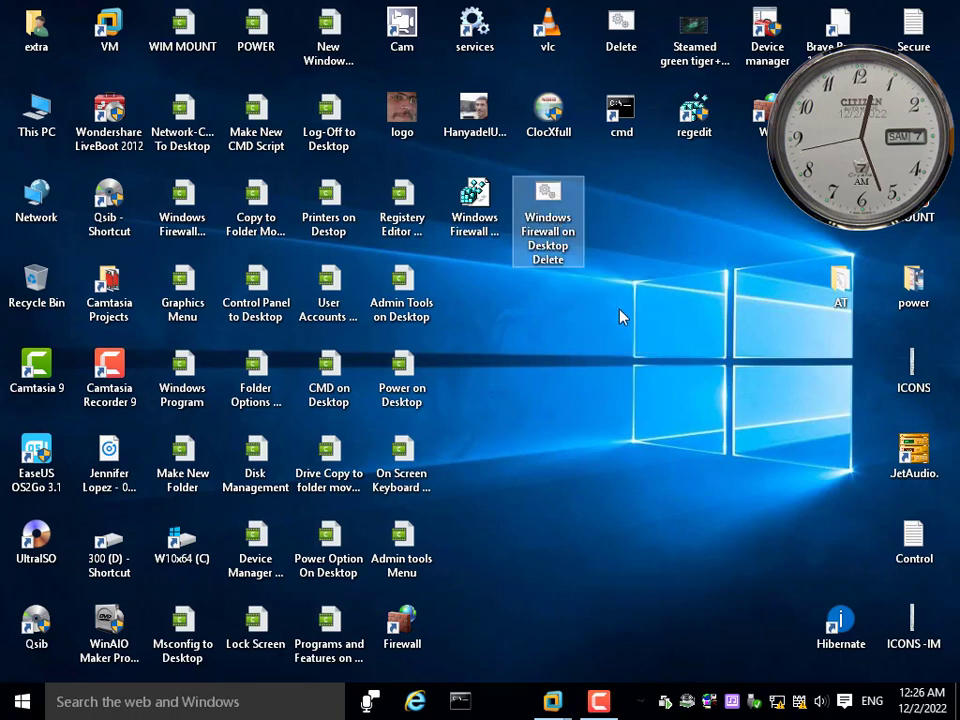
# - Open the Windows Firewall on Desktop Delete script for editing and enter "reg delete hkcr"
pyautogui.rightClick(600, 338)
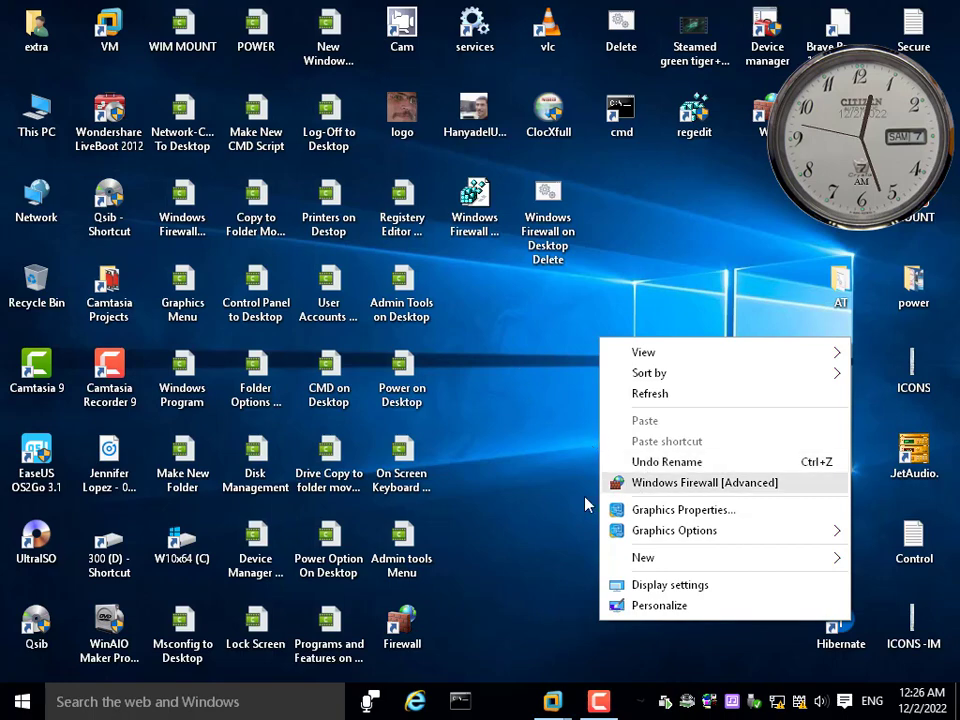
pyautogui.click(558, 358)
pyautogui.click(548, 188)
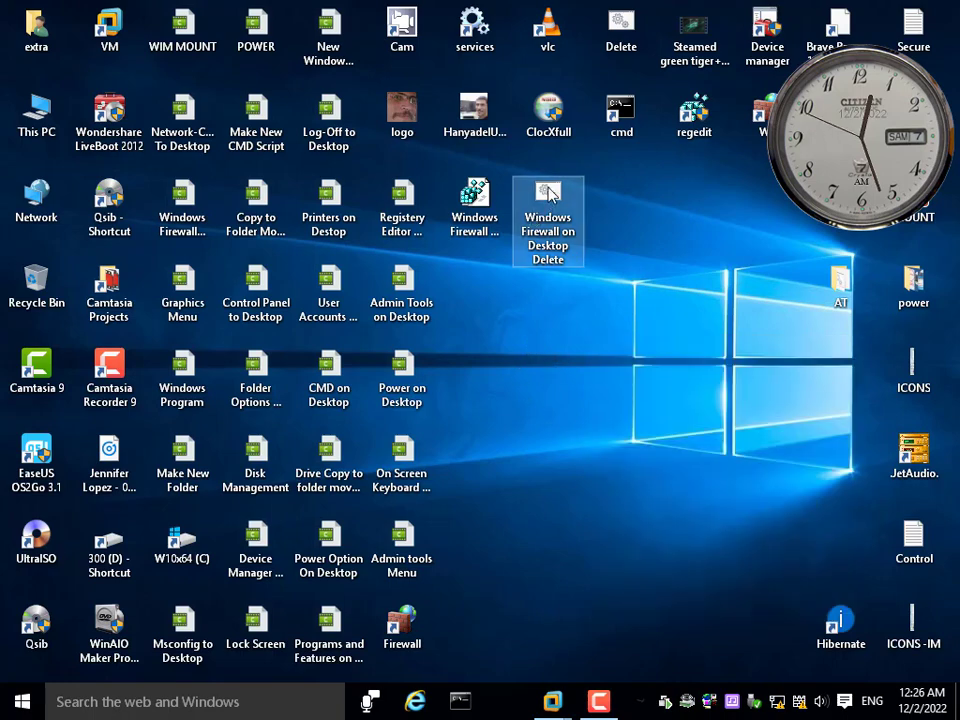
pyautogui.rightClick(548, 193)
pyautogui.click(576, 220)
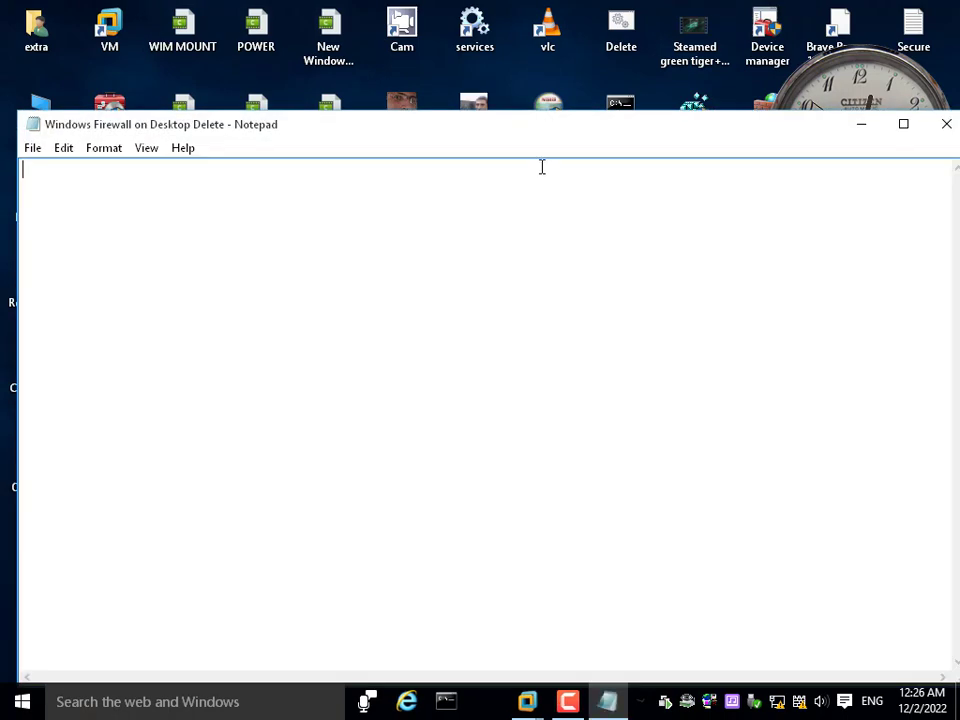
pyautogui.moveTo(533, 139); pyautogui.dragTo(683, 382)
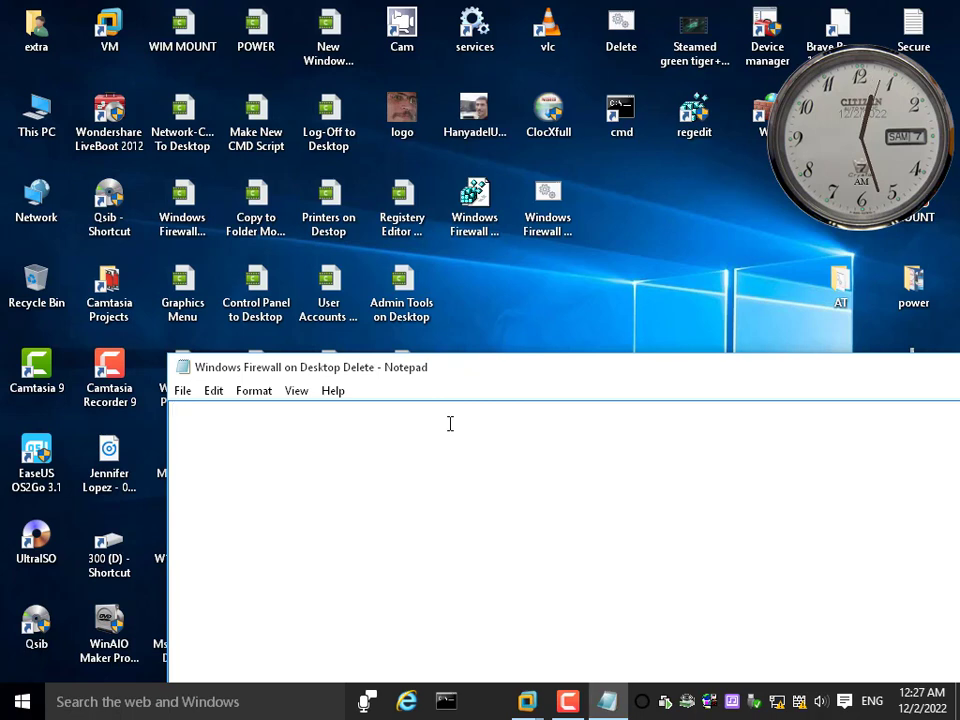
pyautogui.write('g delete ')
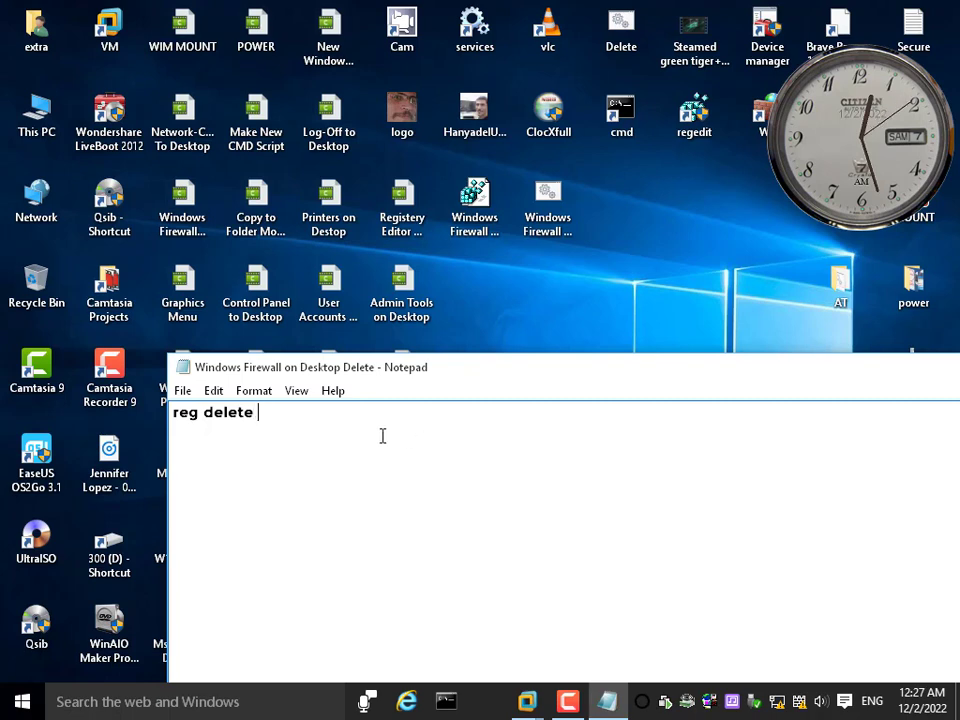
pyautogui.write('k')
pyautogui.press('BackSpace')
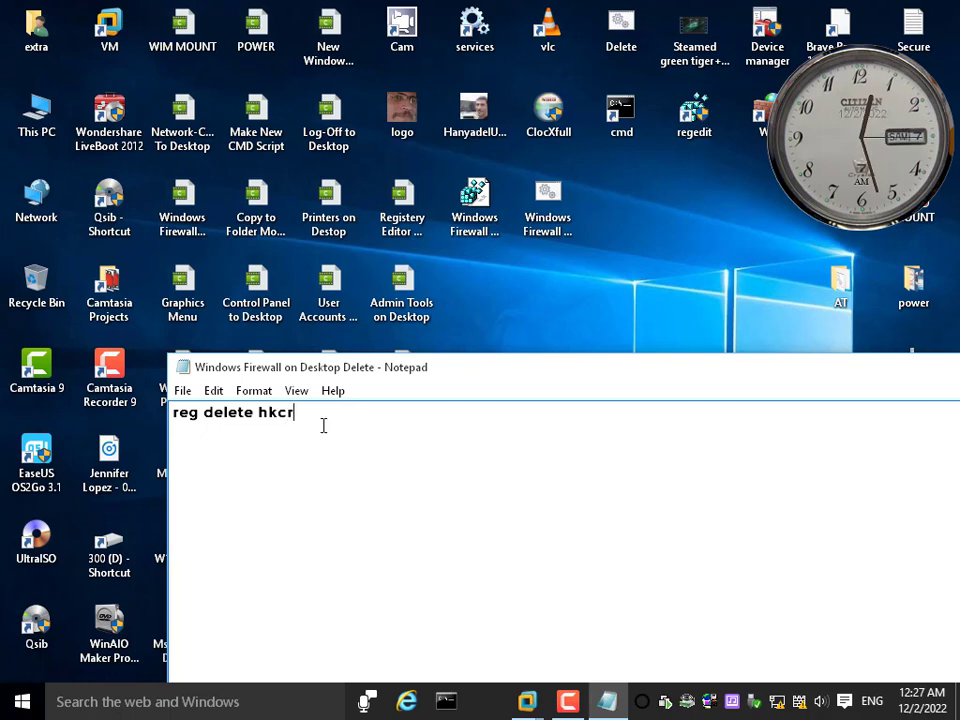
# - Copy the key path DesktopBackground\Shell\wf from the registration file and append it after hkcr\ in the delete script
pyautogui.moveTo(378, 376); pyautogui.dragTo(436, 306)
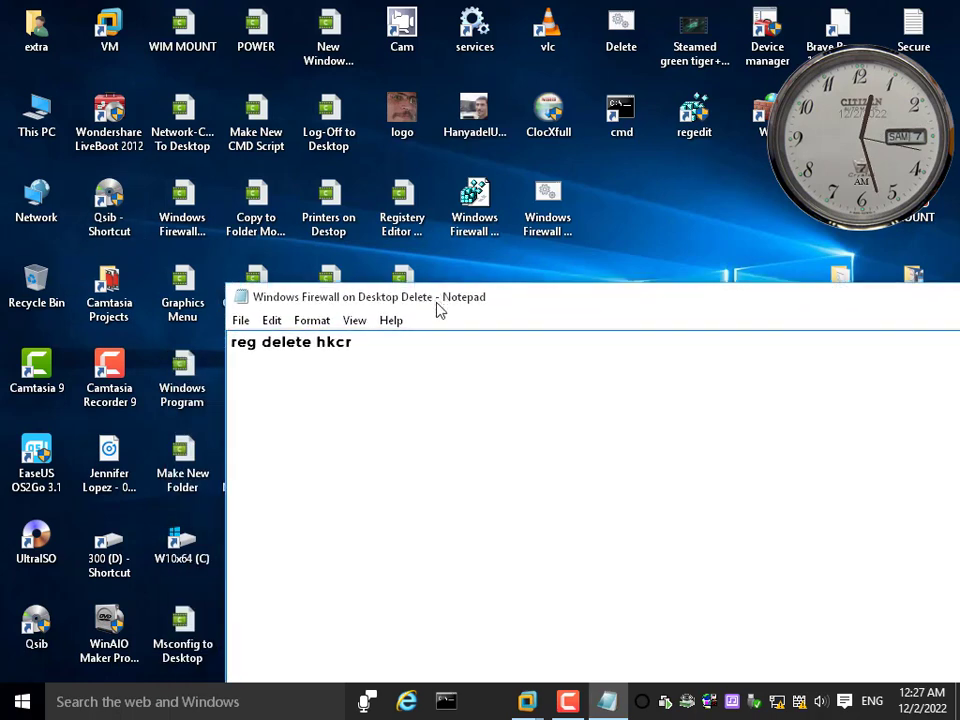
pyautogui.rightClick(472, 201)
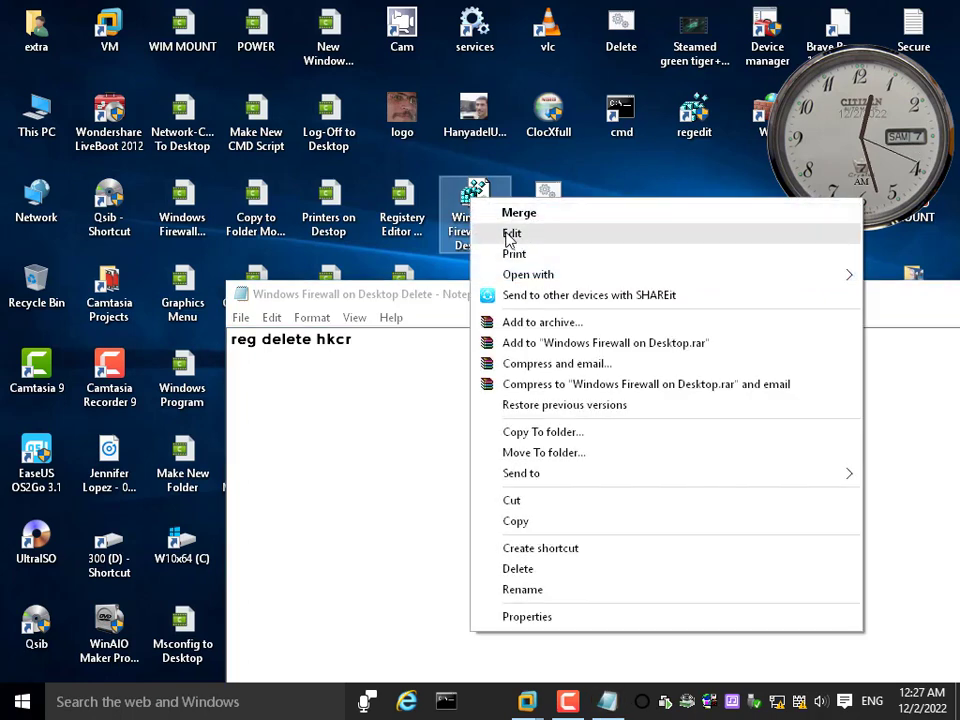
pyautogui.click(511, 236)
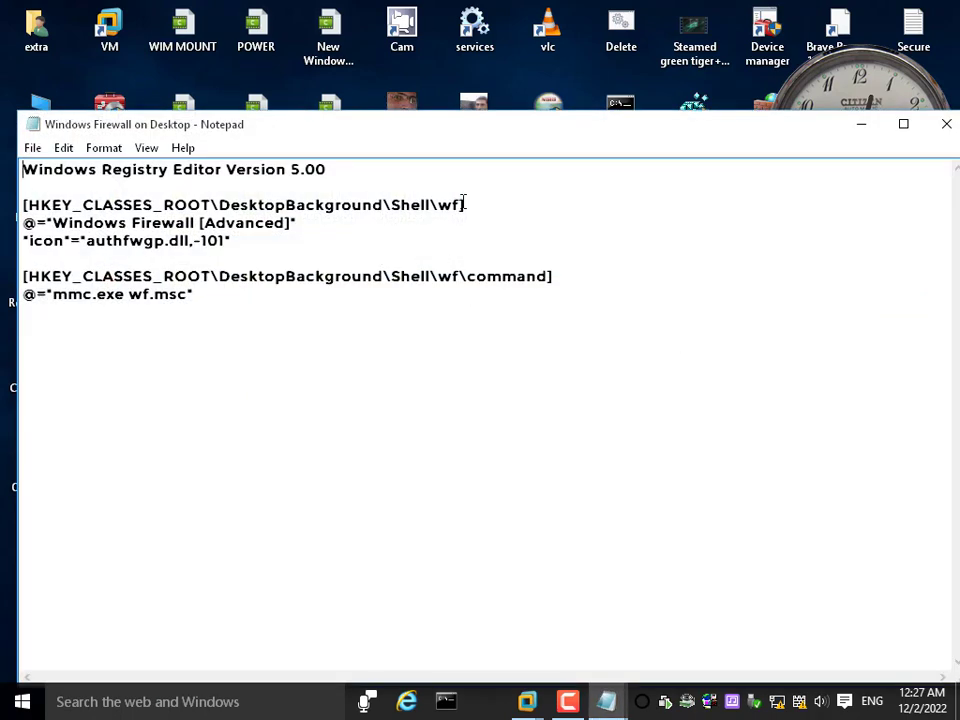
pyautogui.moveTo(461, 204); pyautogui.dragTo(219, 207)
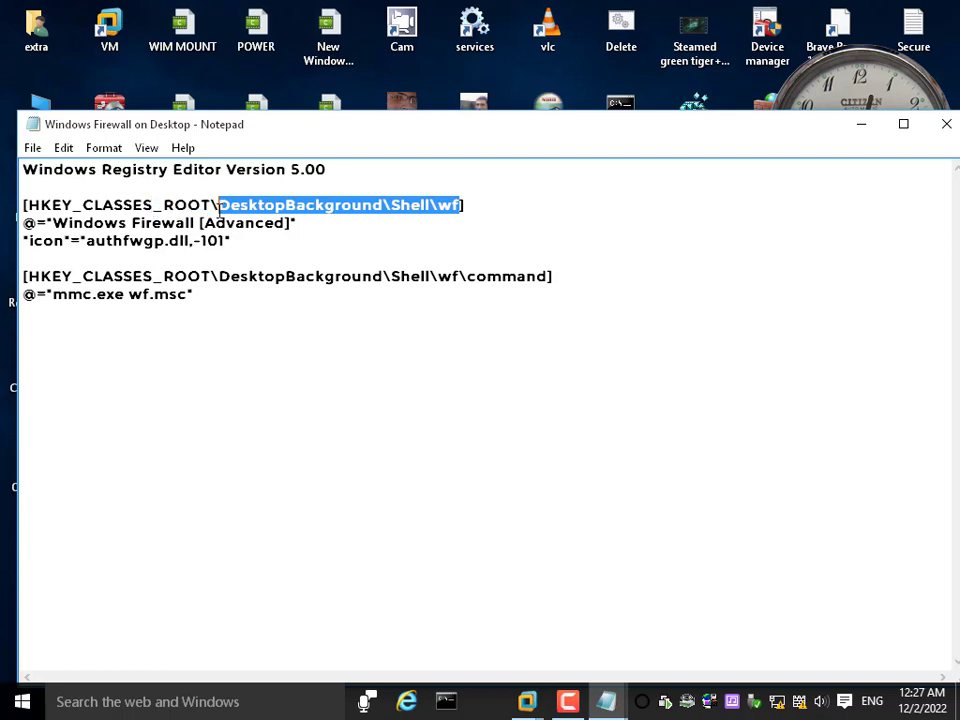
pyautogui.rightClick(234, 204)
pyautogui.click(276, 262)
pyautogui.click(943, 126)
pyautogui.rightClick(369, 343)
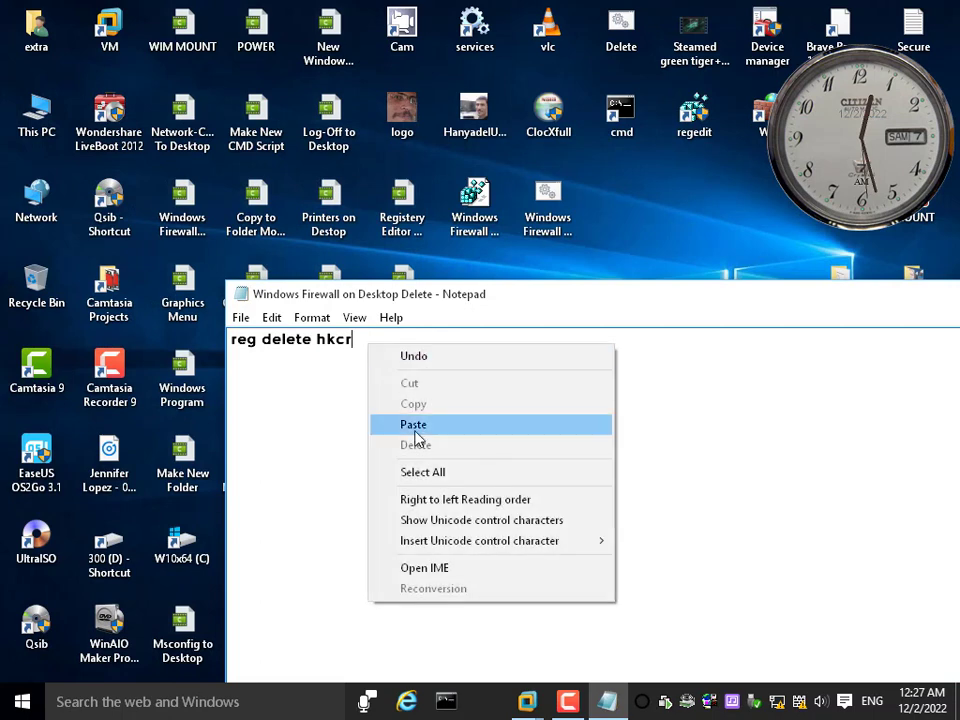
pyautogui.click(418, 426)
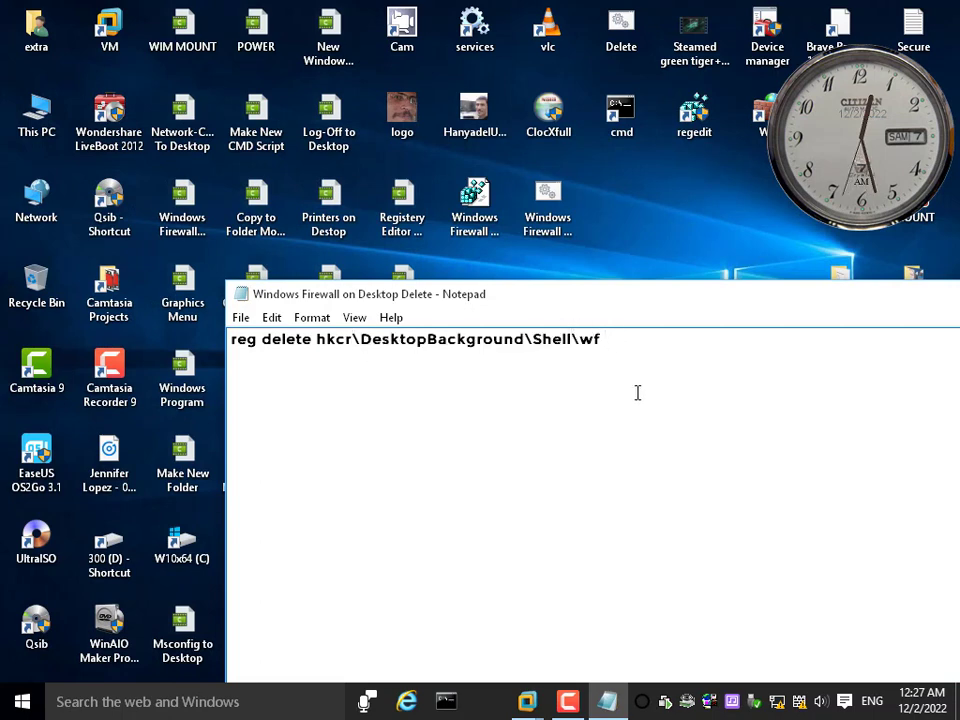
# - Add the /f switch to the end of the reg delete command, and save and close the script
pyautogui.write('/f')
pyautogui.doubleClick(242, 294)
pyautogui.click(430, 371)
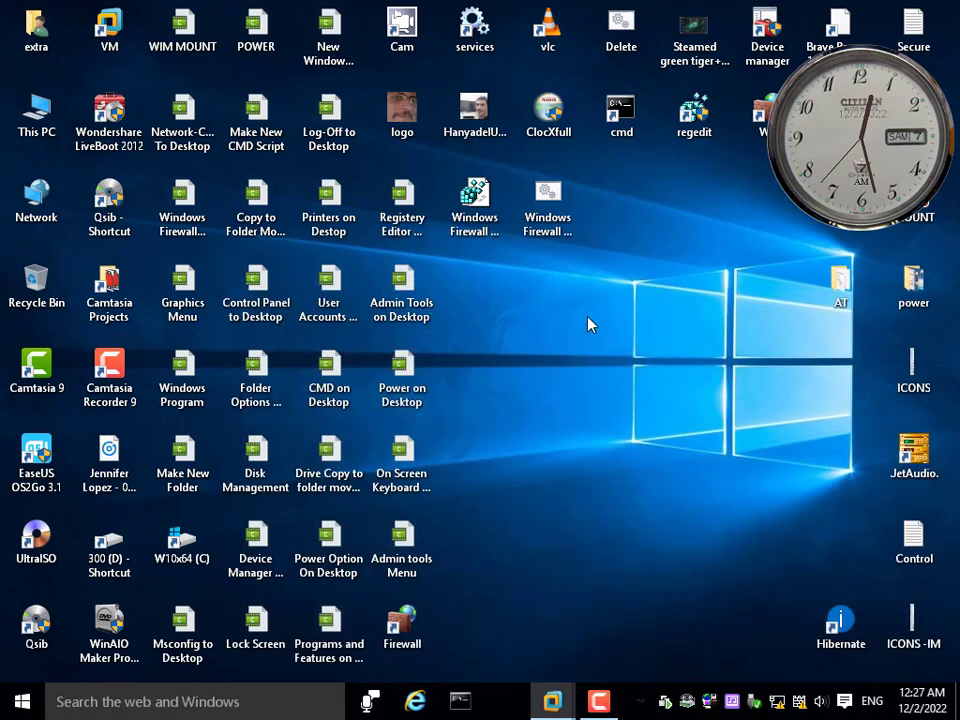
# - Run the Windows Firewall on Desktop Delete script as administrator and check the desktop context menu
pyautogui.rightClick(662, 205)
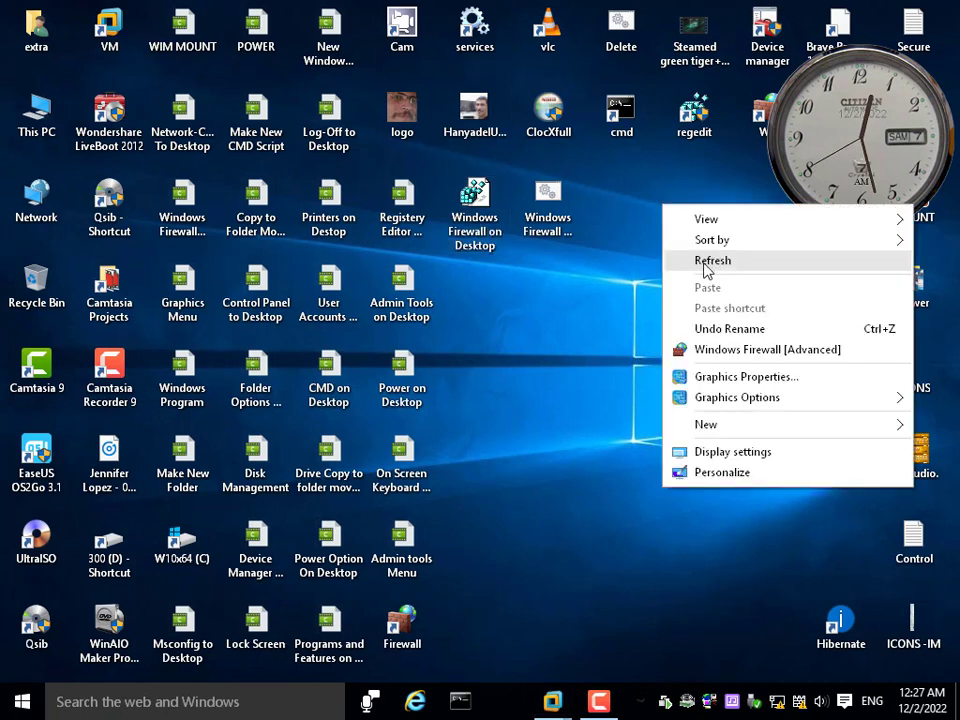
pyautogui.rightClick(548, 200)
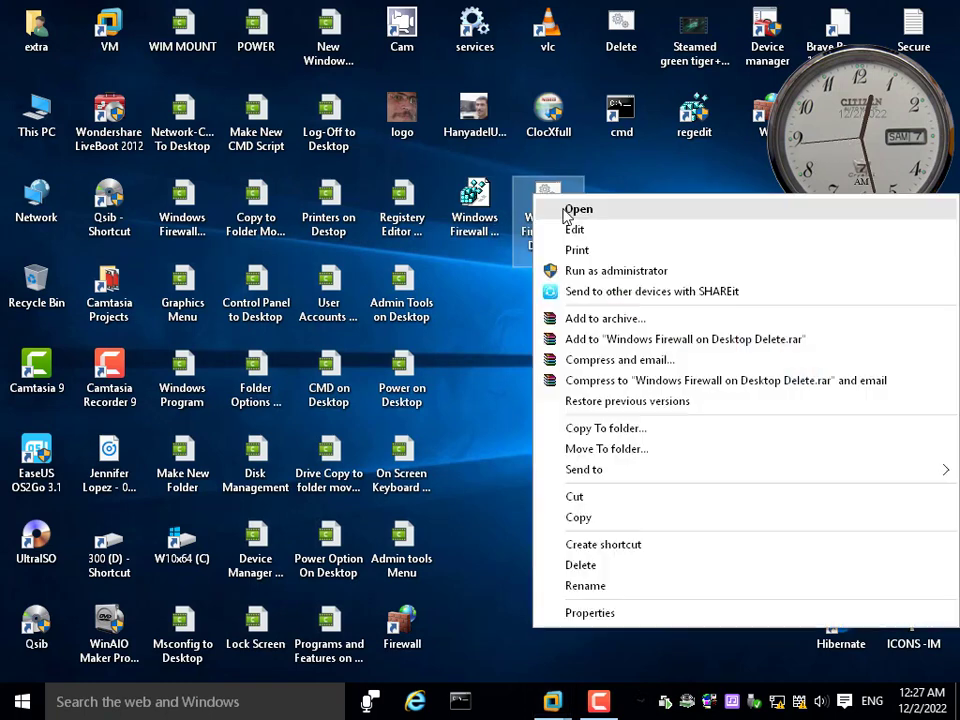
pyautogui.click(596, 271)
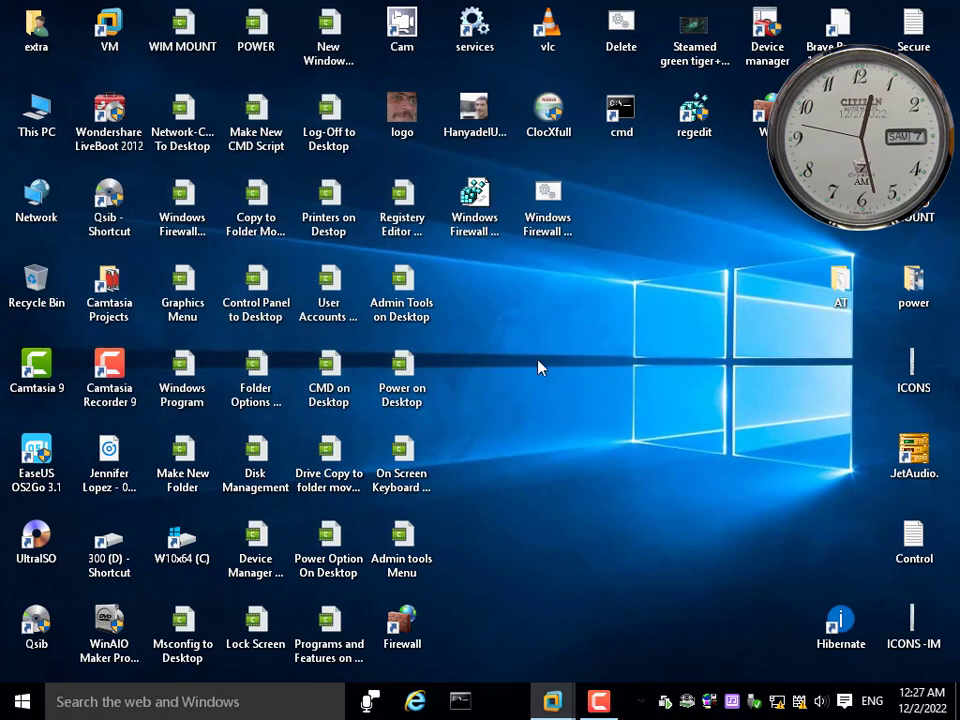
pyautogui.rightClick(517, 304)
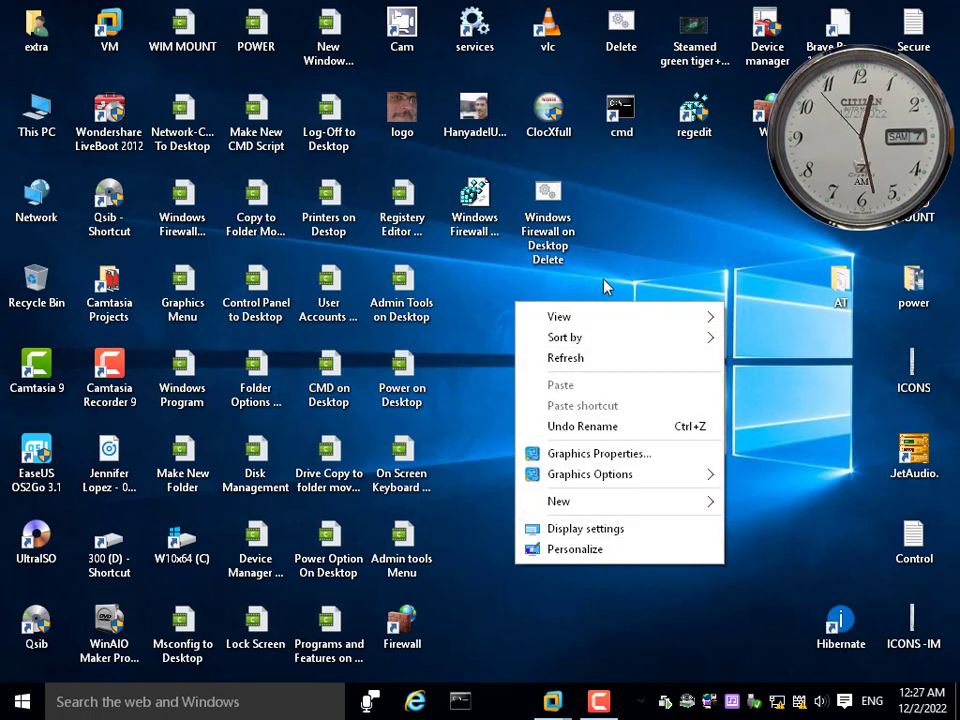
pyautogui.click(487, 222)
# - Merge the Windows Firewall on Desktop registration file into the registry and confirm the prompts
pyautogui.rightClick(468, 201)
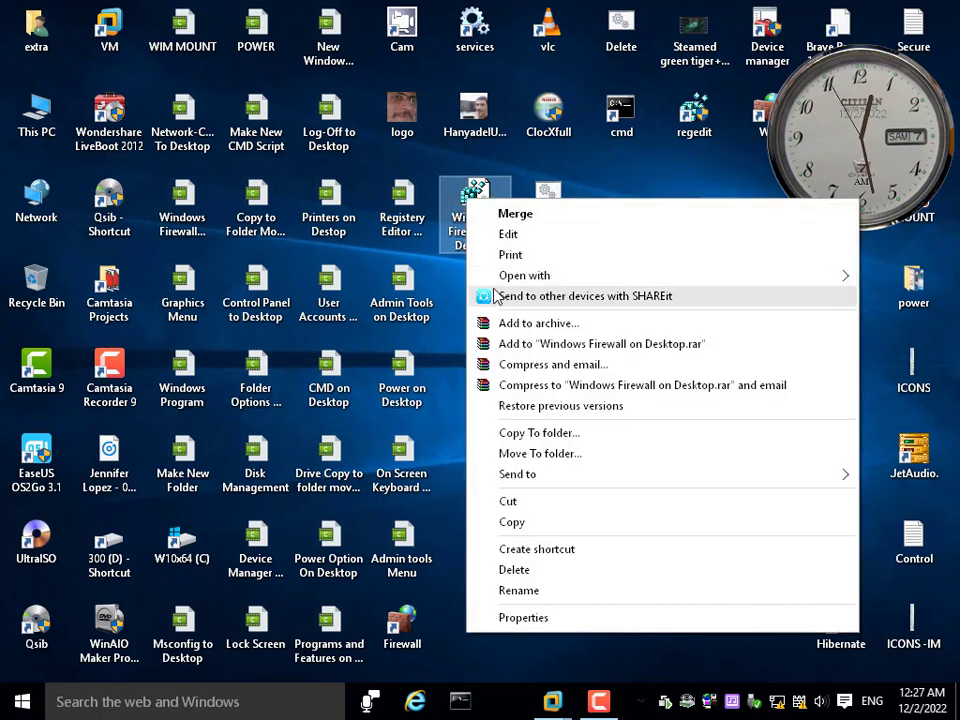
pyautogui.click(515, 216)
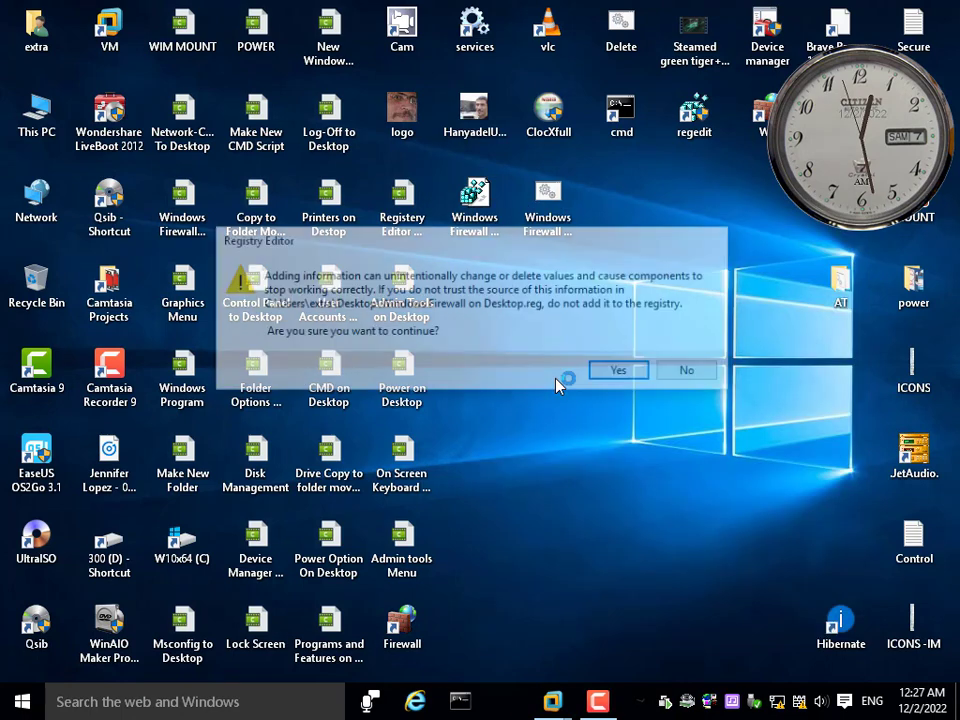
pyautogui.click(616, 371)
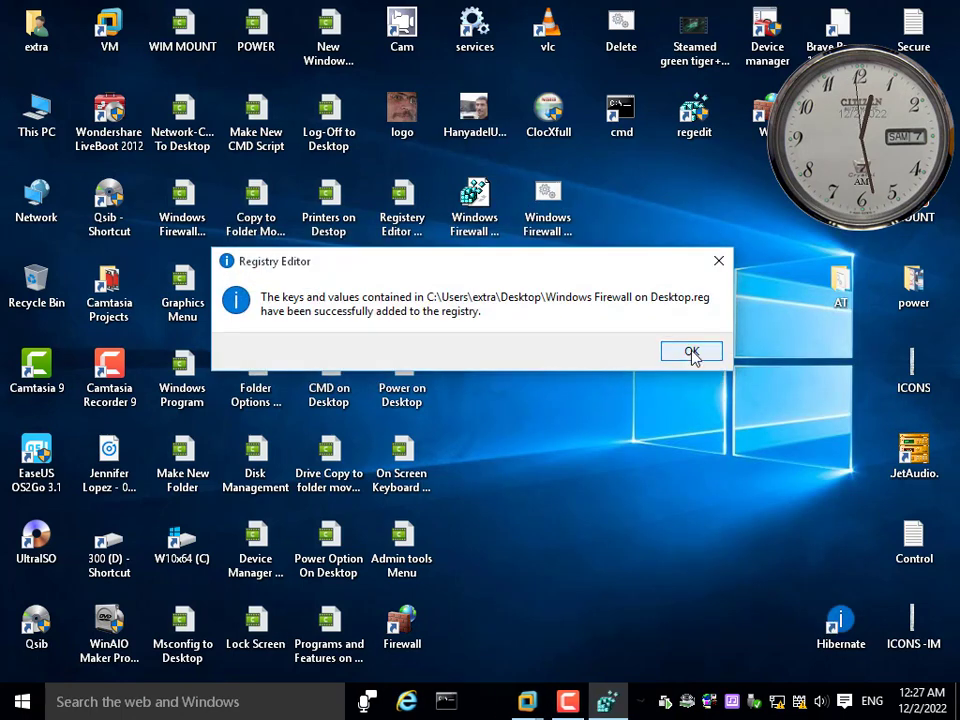
pyautogui.click(692, 354)
# - Test the Windows Firewall [Advanced] entry from the desktop context menu, close the firewall window and check the menu again
pyautogui.rightClick(517, 304)
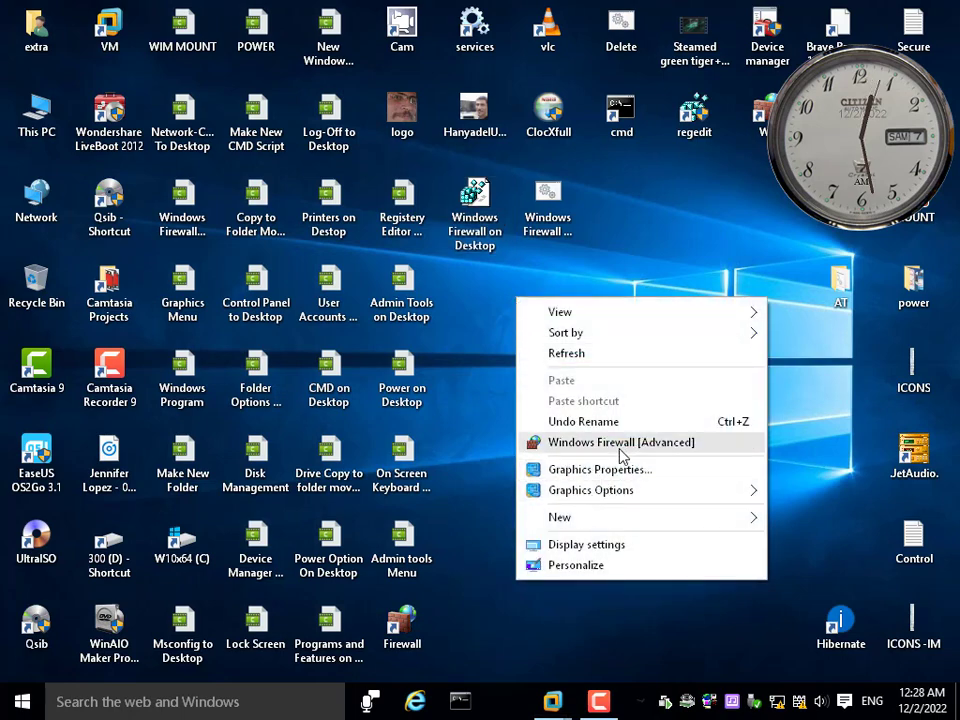
pyautogui.click(586, 446)
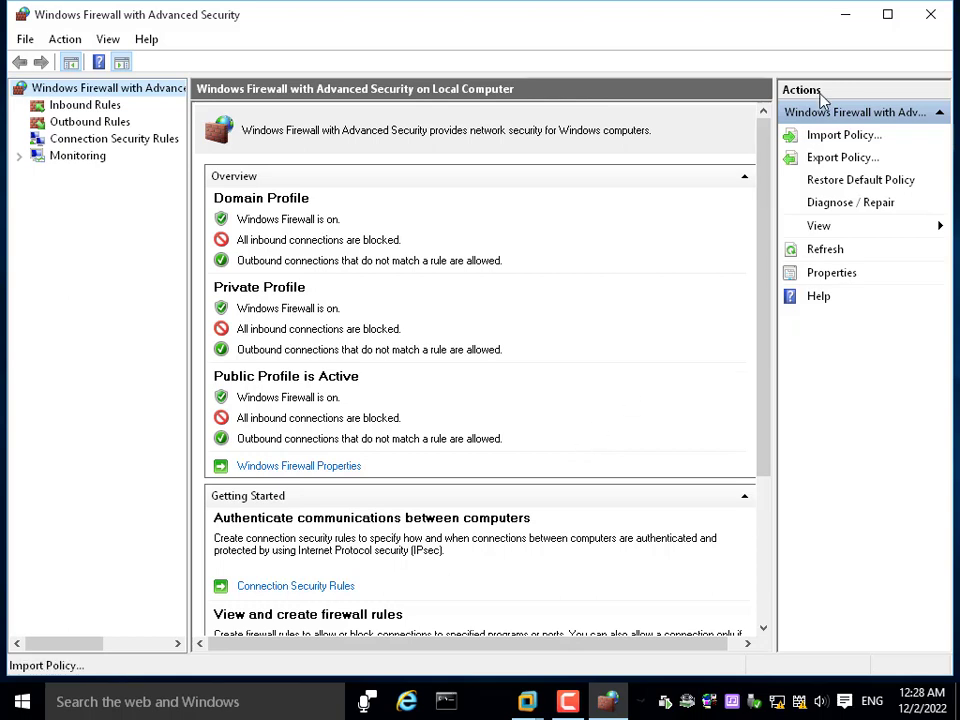
pyautogui.click(931, 16)
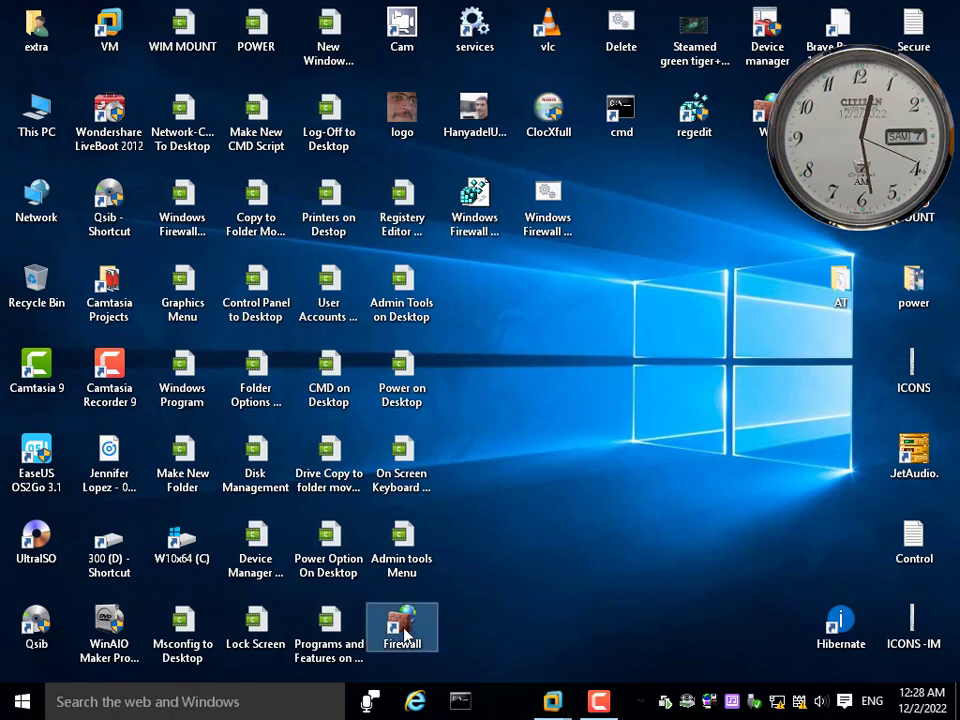
pyautogui.rightClick(532, 297)
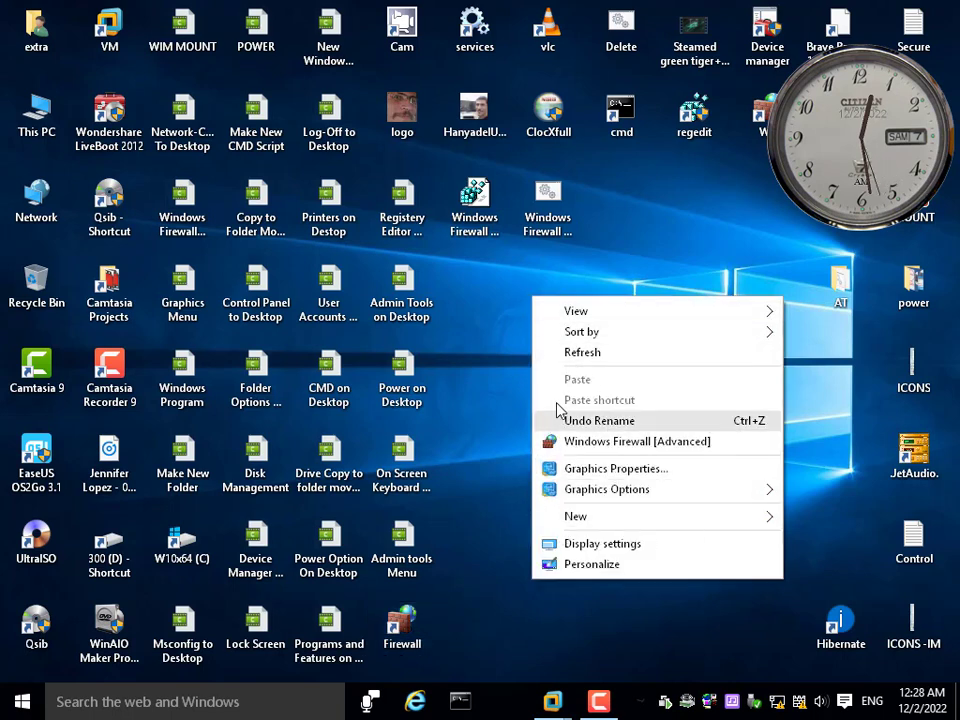
pyautogui.click(610, 250)
# - Compress the Windows Firewall registration file and removal script into one zipped folder named Windows Firewall on Desktop Script
pyautogui.moveTo(611, 178); pyautogui.dragTo(437, 251)
pyautogui.rightClick(479, 200)
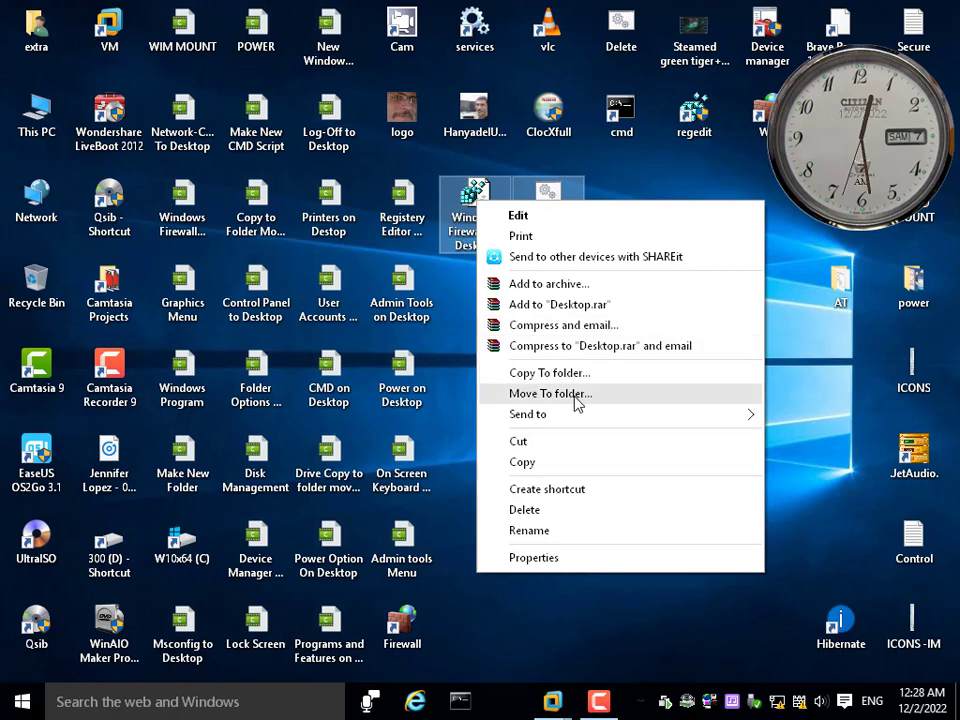
pyautogui.moveTo(602, 418)
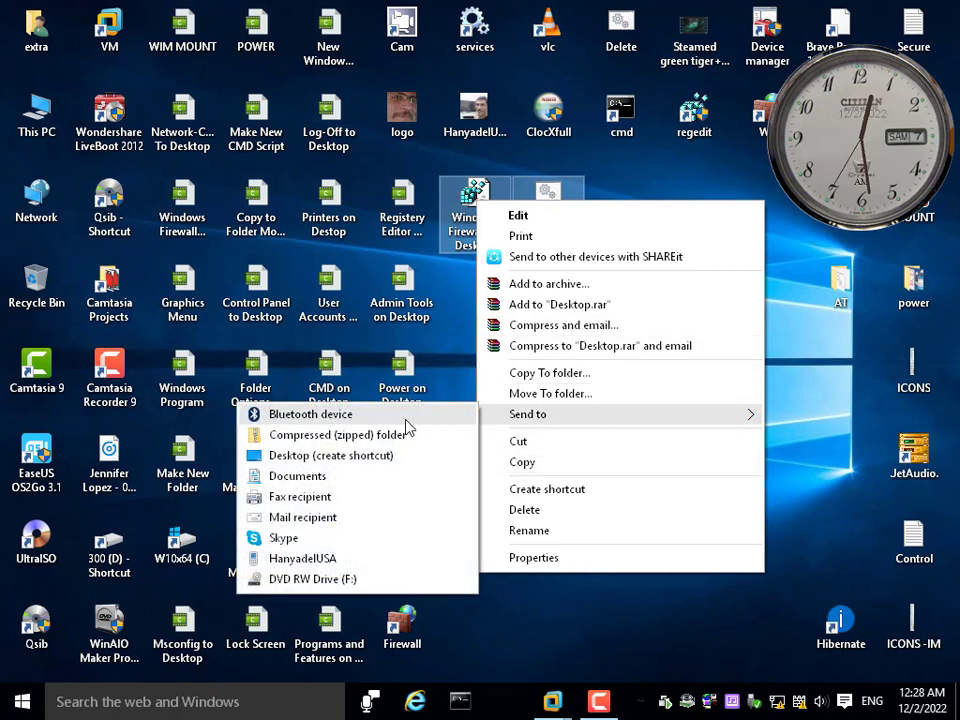
pyautogui.click(355, 443)
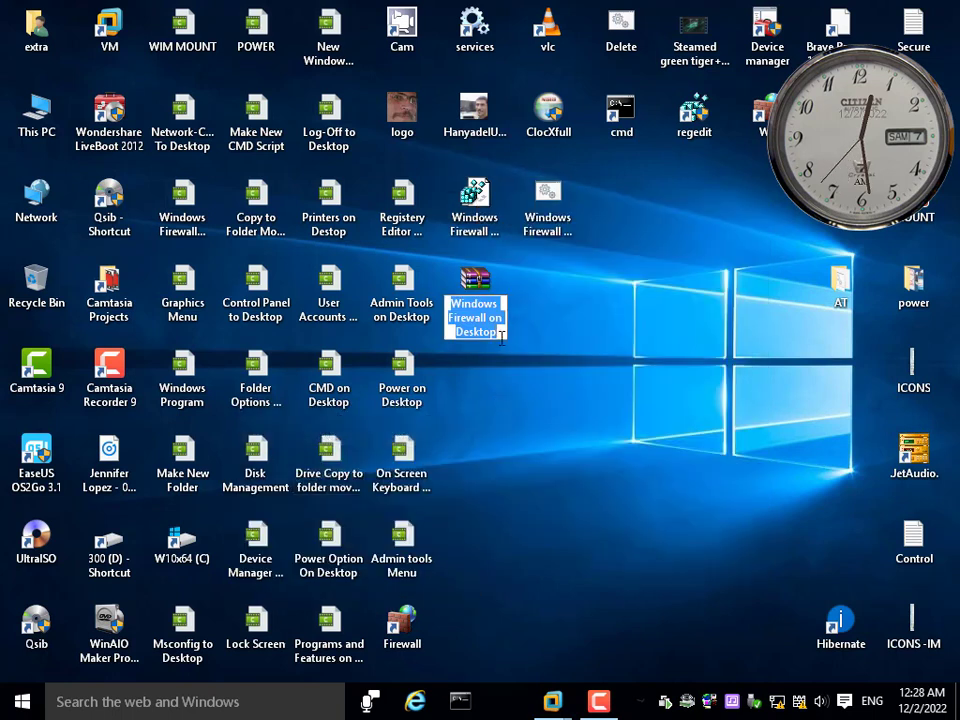
pyautogui.moveTo(497, 332); pyautogui.dragTo(462, 334)
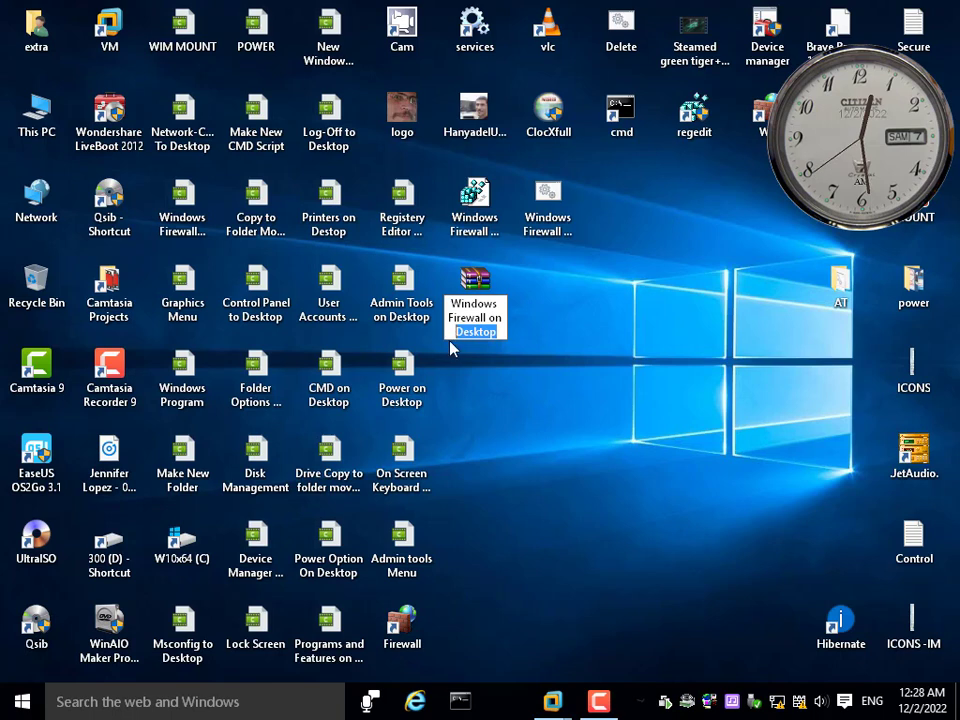
pyautogui.click(499, 334)
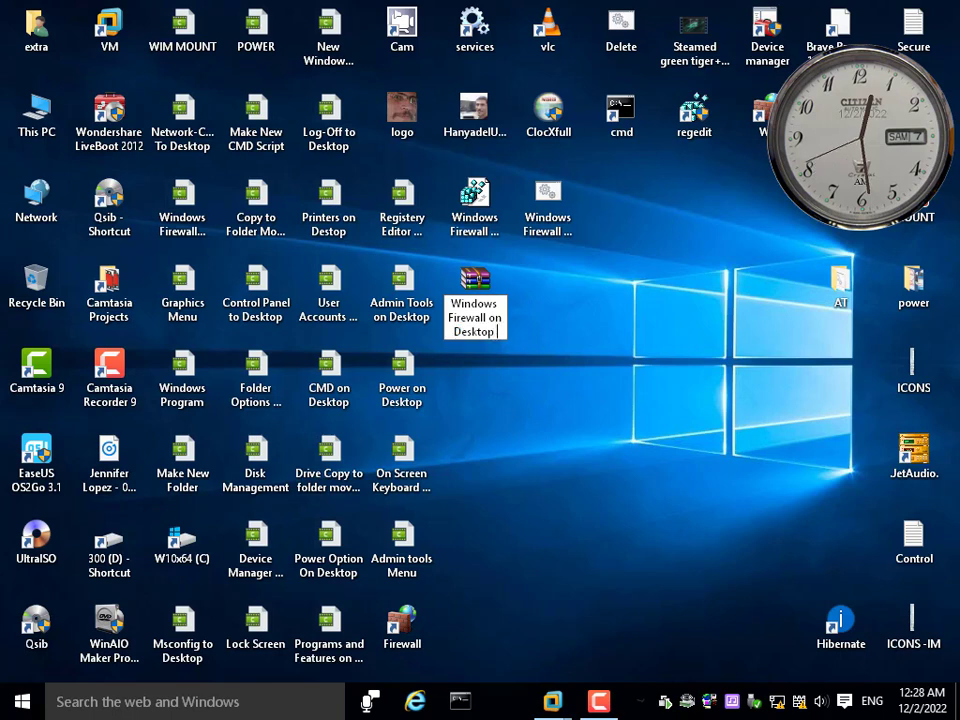
pyautogui.write('Scrip')
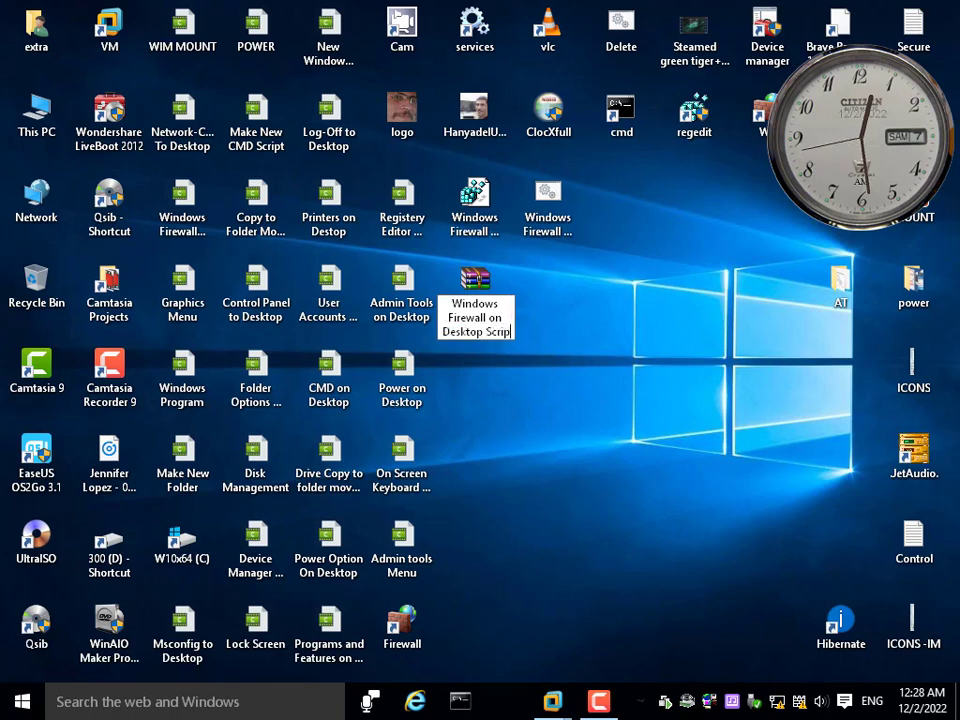
pyautogui.write('t')
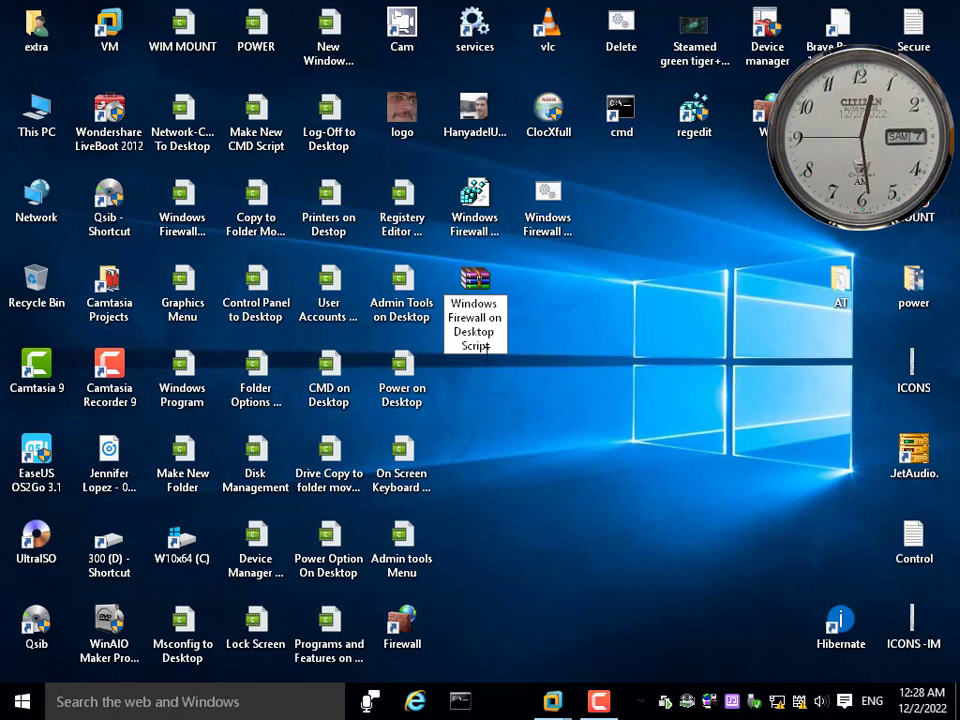
pyautogui.press('Return')
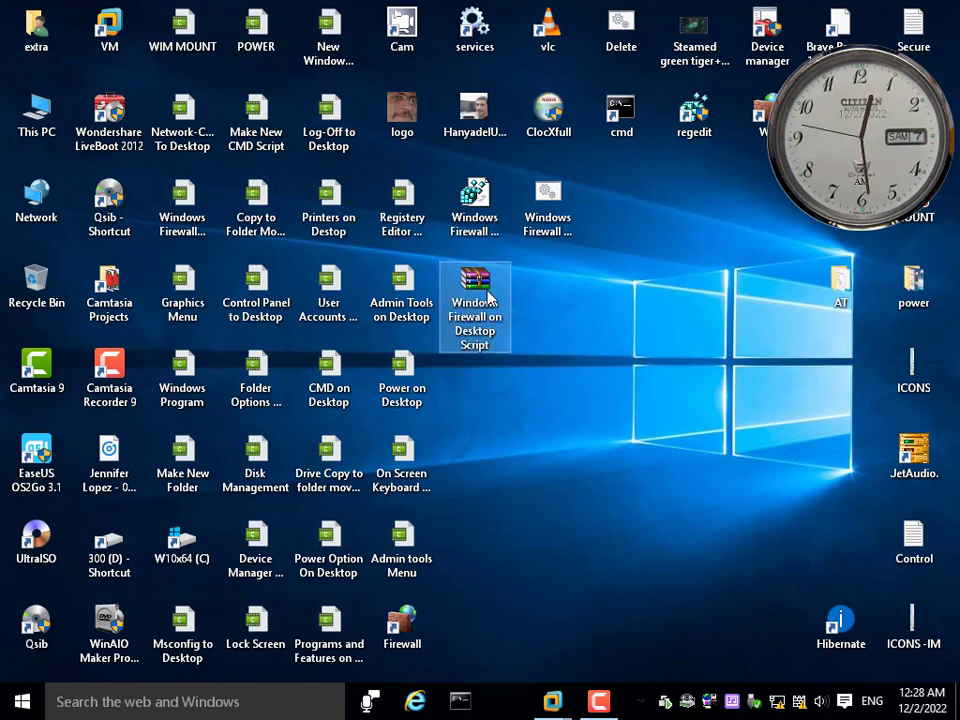
# - Move the two original Windows Firewall files to the Recycle Bin and place the zipped folder in their spot beside the Registery Editor icon
pyautogui.moveTo(490, 297); pyautogui.dragTo(636, 296)
pyautogui.moveTo(607, 176); pyautogui.dragTo(457, 243)
pyautogui.moveTo(463, 198); pyautogui.dragTo(30, 290)
pyautogui.click(592, 280)
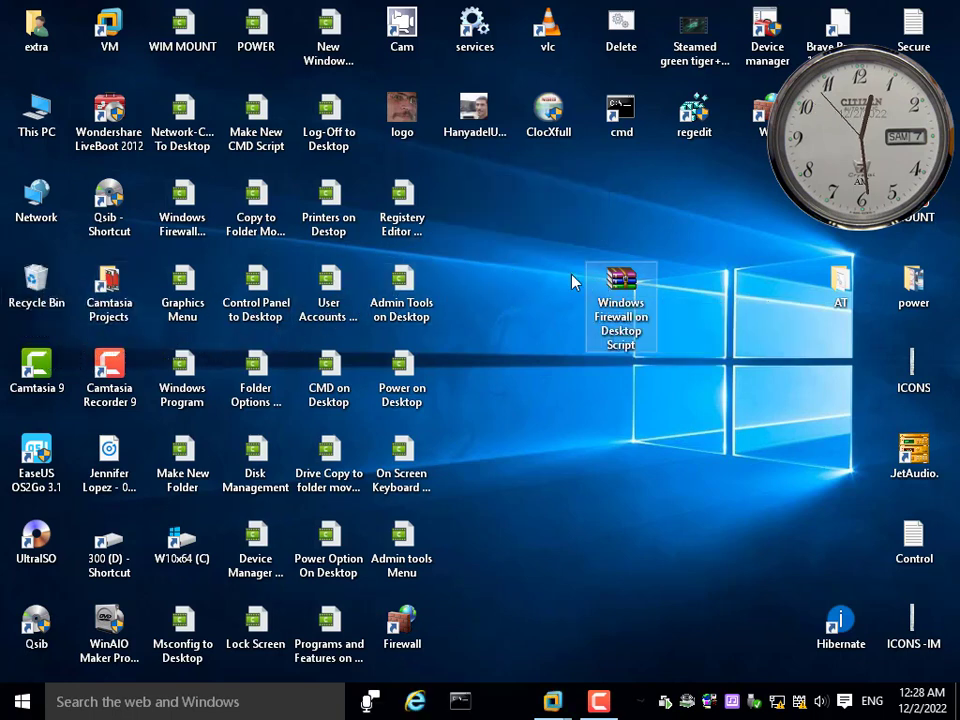
pyautogui.moveTo(592, 282); pyautogui.dragTo(455, 205)
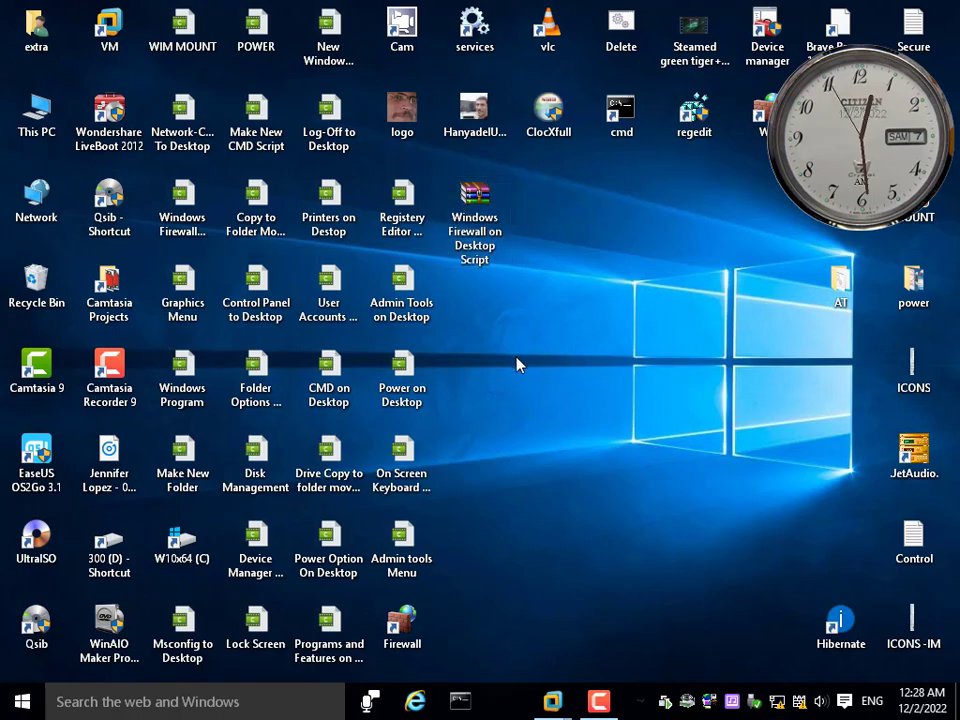